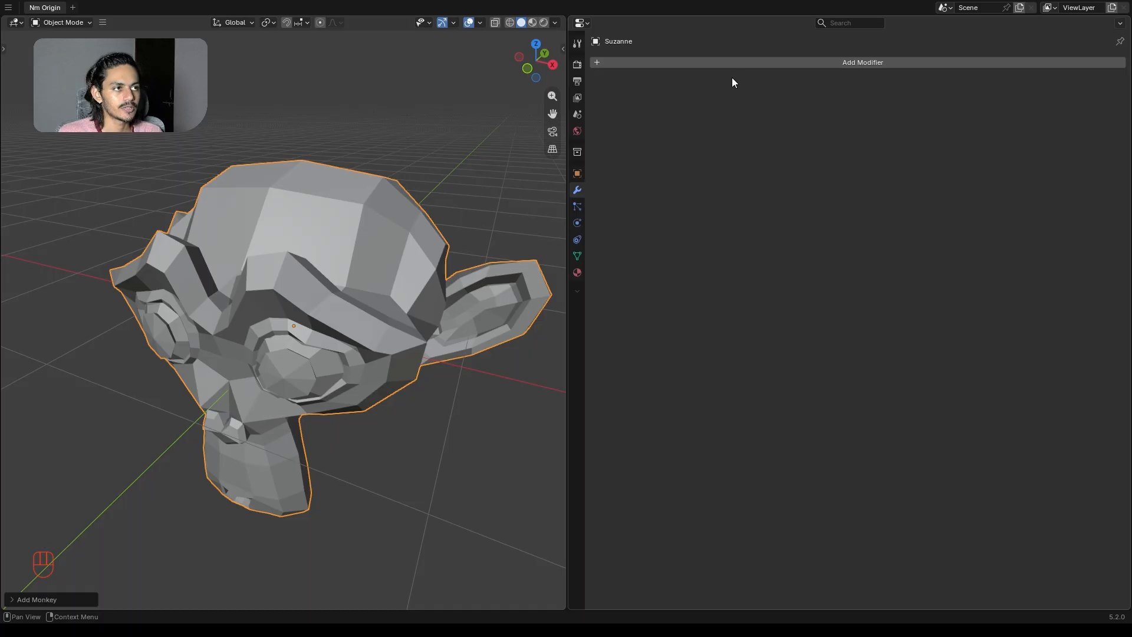
- Add a Subdivision Surface modifier to Suzanne with both the viewport and render levels set to 3
click(762, 62)
text(s)
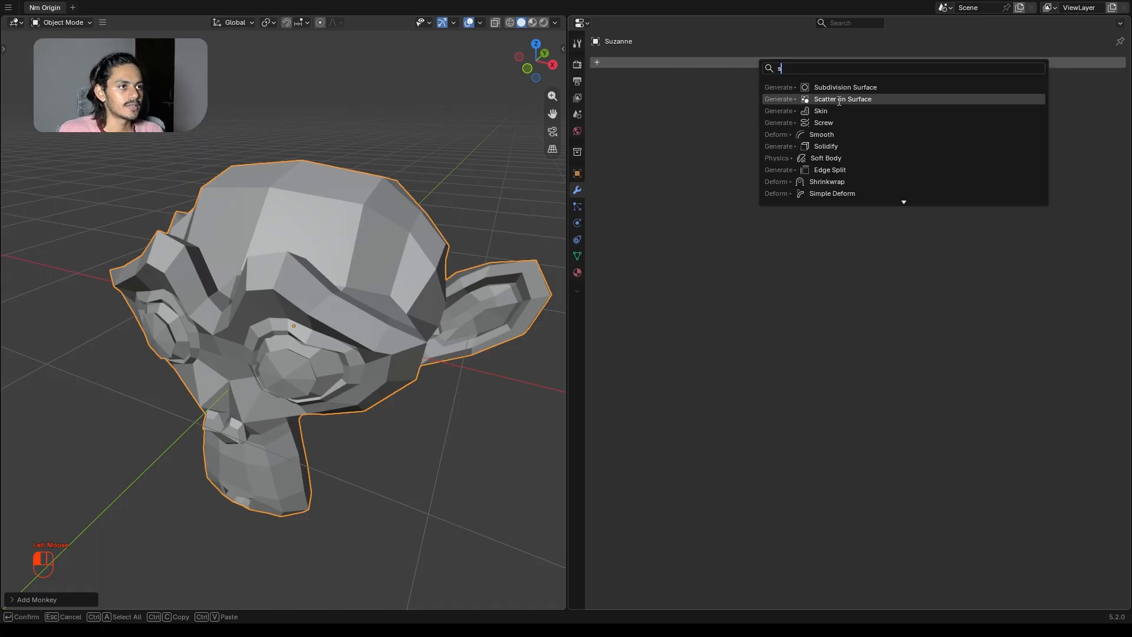
click(925, 86)
drag(925, 114, 925, 114)
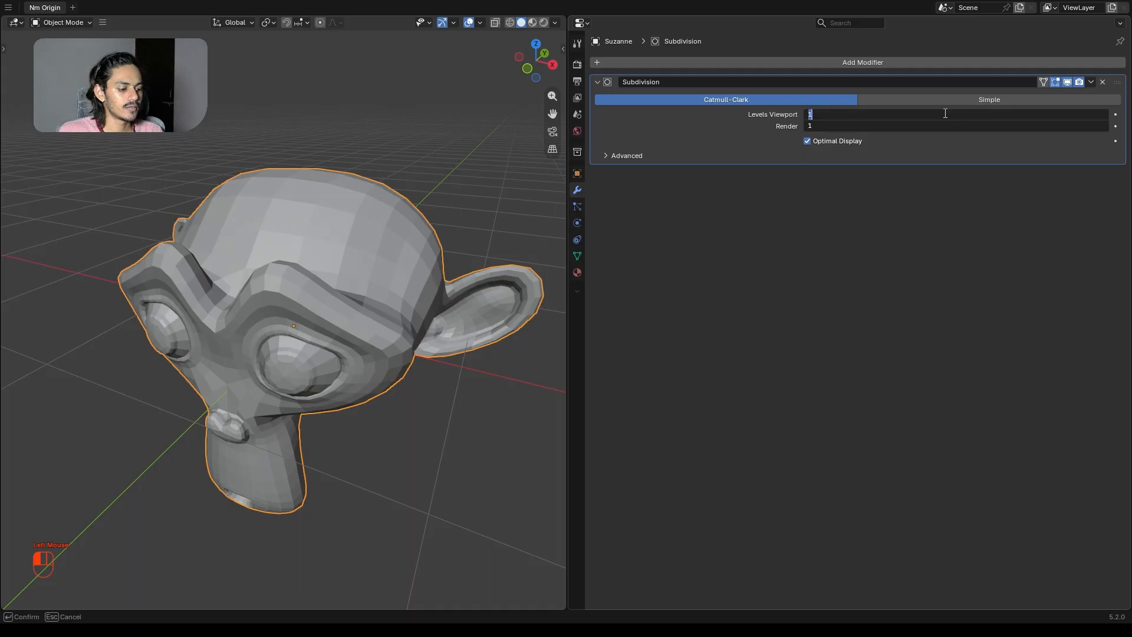
text(3)
key(Return)
- Apply Shade Smooth to the monkey head
scroll(286, 287, up, 8)
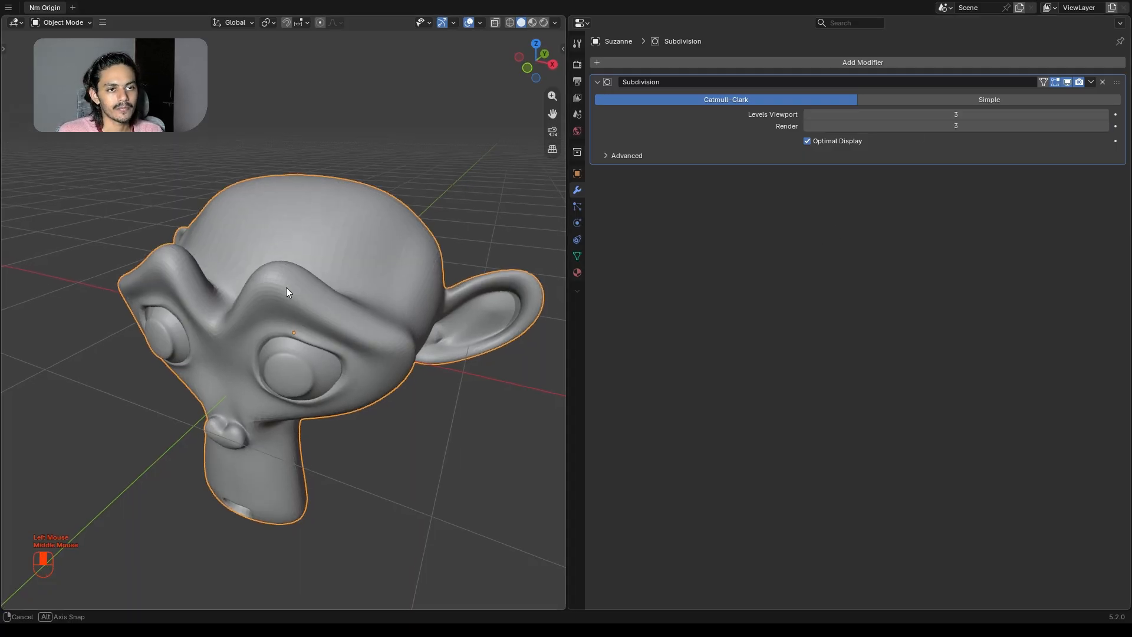
click(278, 232)
right_click(278, 232)
click(277, 232)
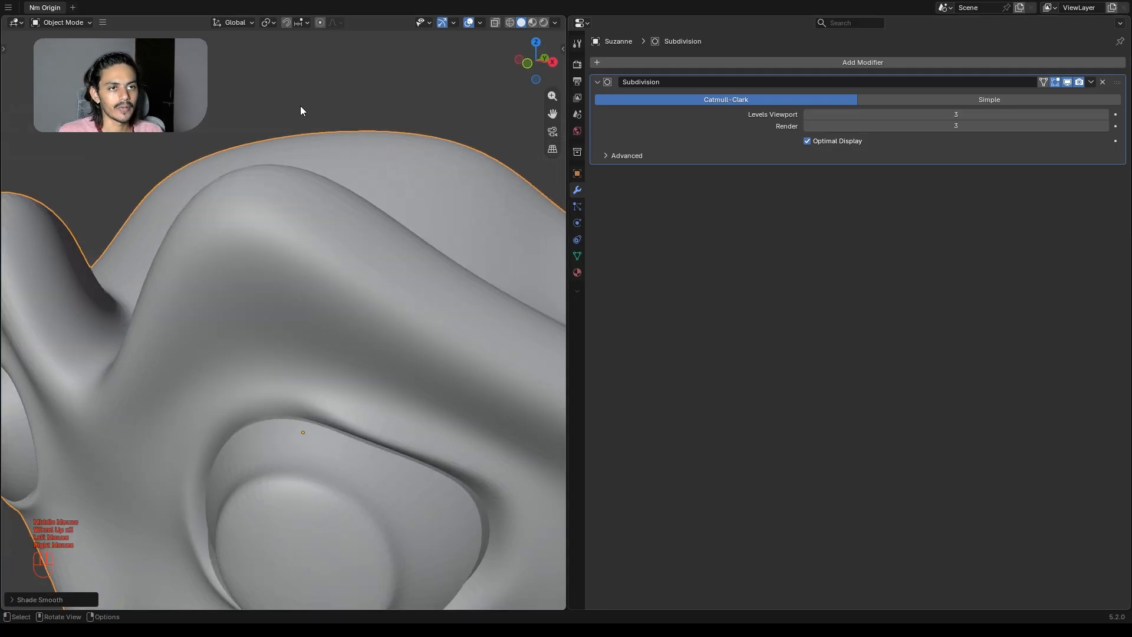
scroll(302, 148, down, 3)
shift+middle_drag(303, 186, 271, 147)
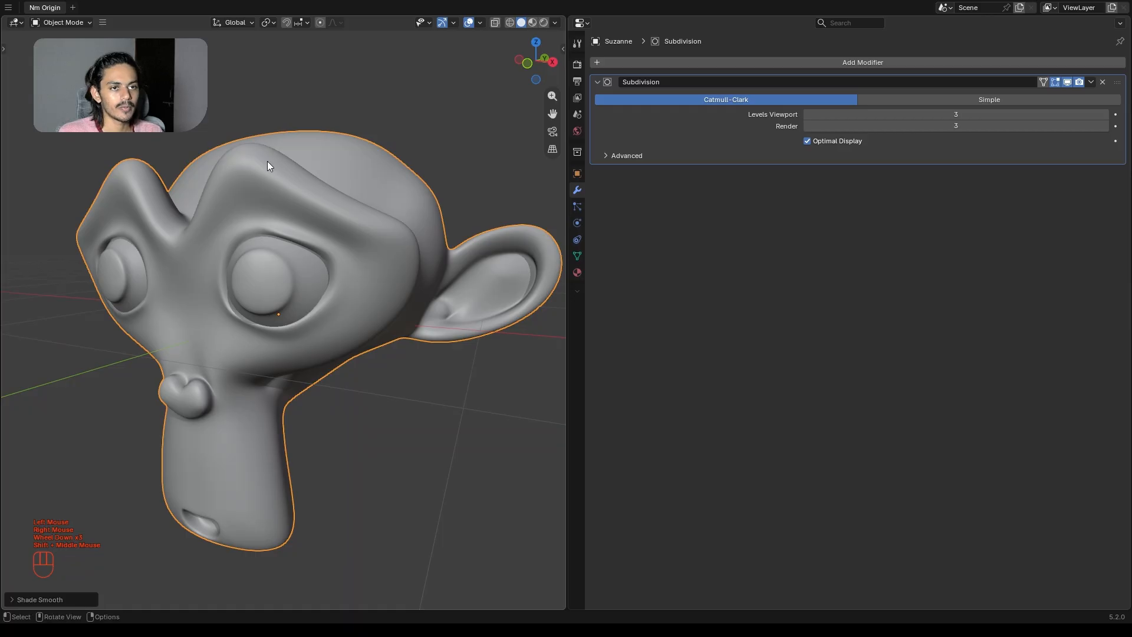
scroll(268, 164, down, 1)
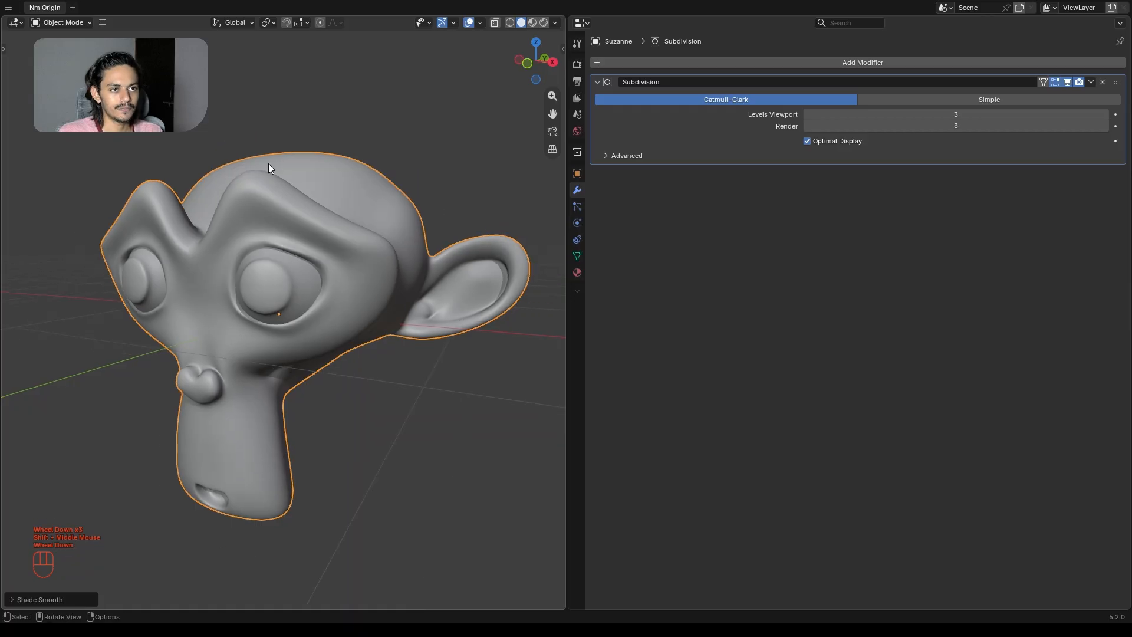
- Change the properties area to the Shader Editor and create a new material for Suzanne
click(582, 23)
click(608, 119)
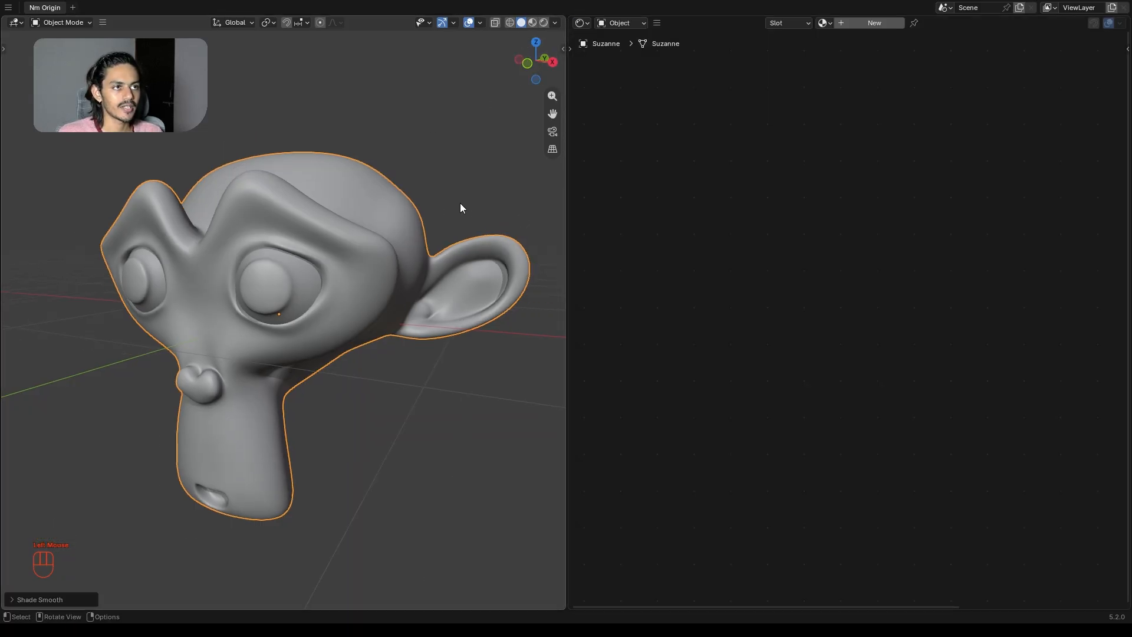
click(873, 23)
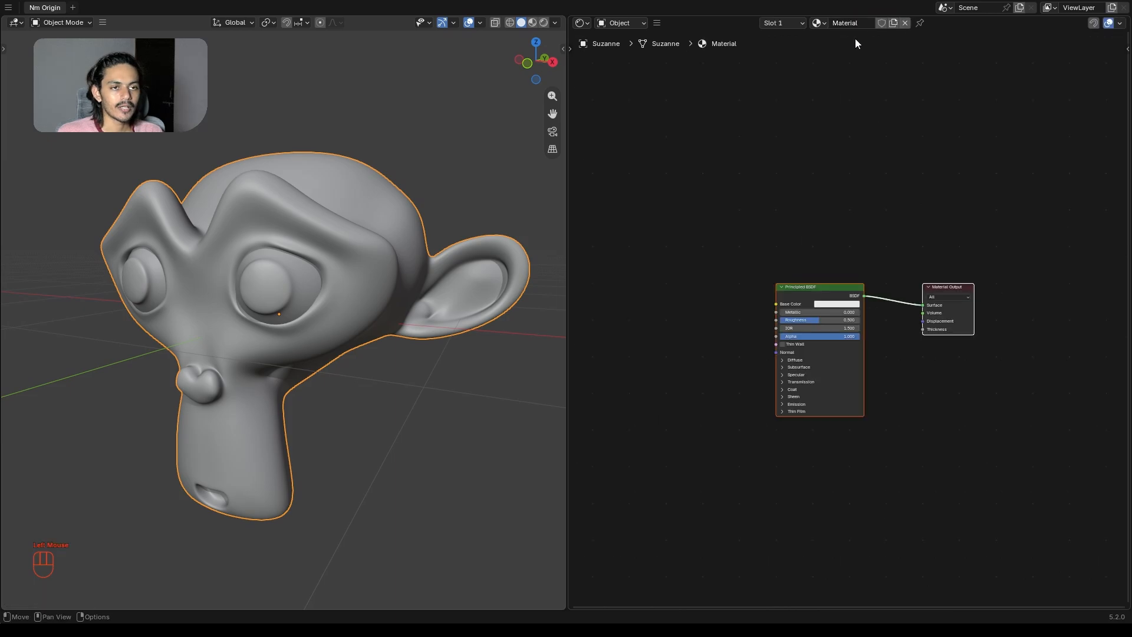
scroll(828, 392, up, 2)
middle_drag(1003, 361, 920, 321)
scroll(920, 321, up, 2)
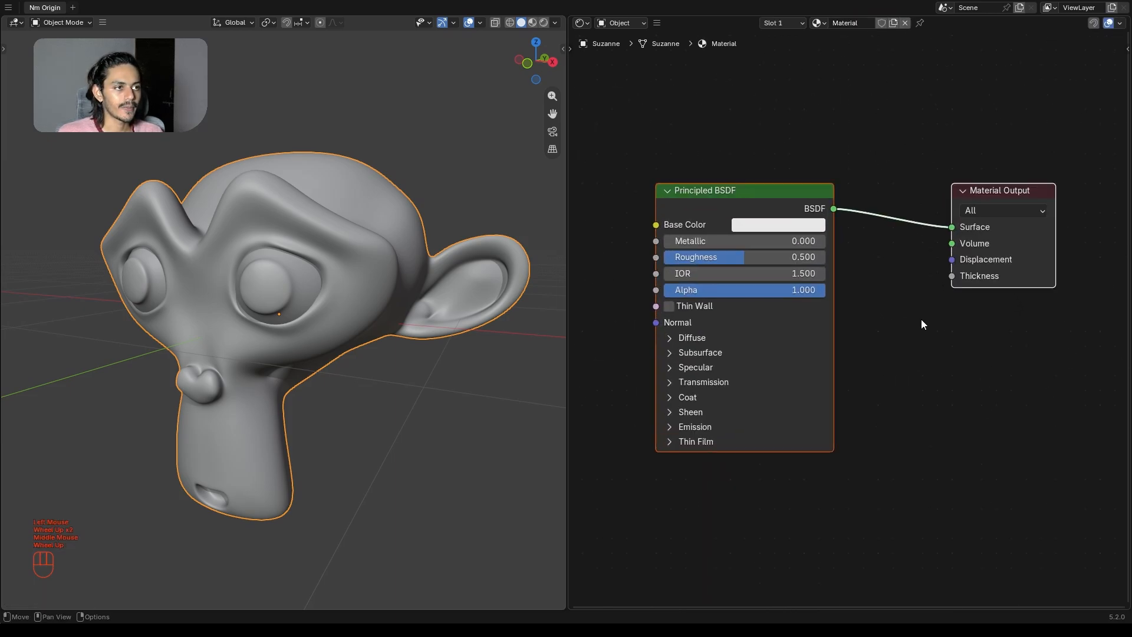
- Set the 3D viewport to Material Preview shading
click(538, 24)
scroll(437, 196, down, 1)
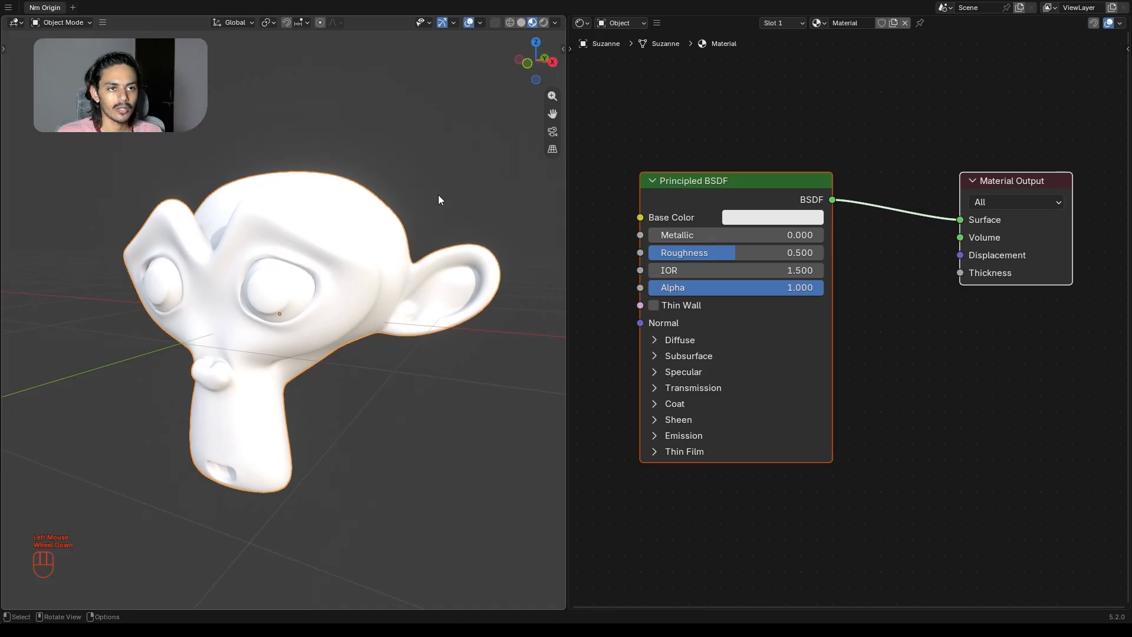
mouse_move(430, 216)
shift+middle_down()
mouse_move(423, 249)
mouse_move(444, 247)
shift+middle_up()
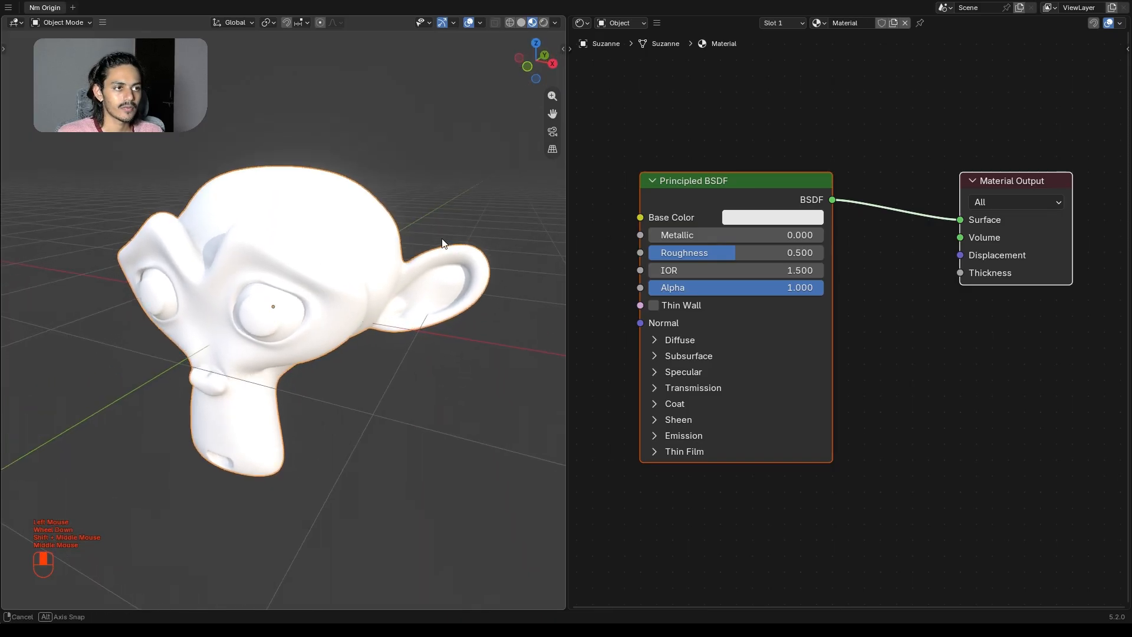
- Delete the Principled BSDF node and add a Texture Coordinate node in its place
click(737, 188)
key(Delete)
click(693, 271)
key(shift+a)
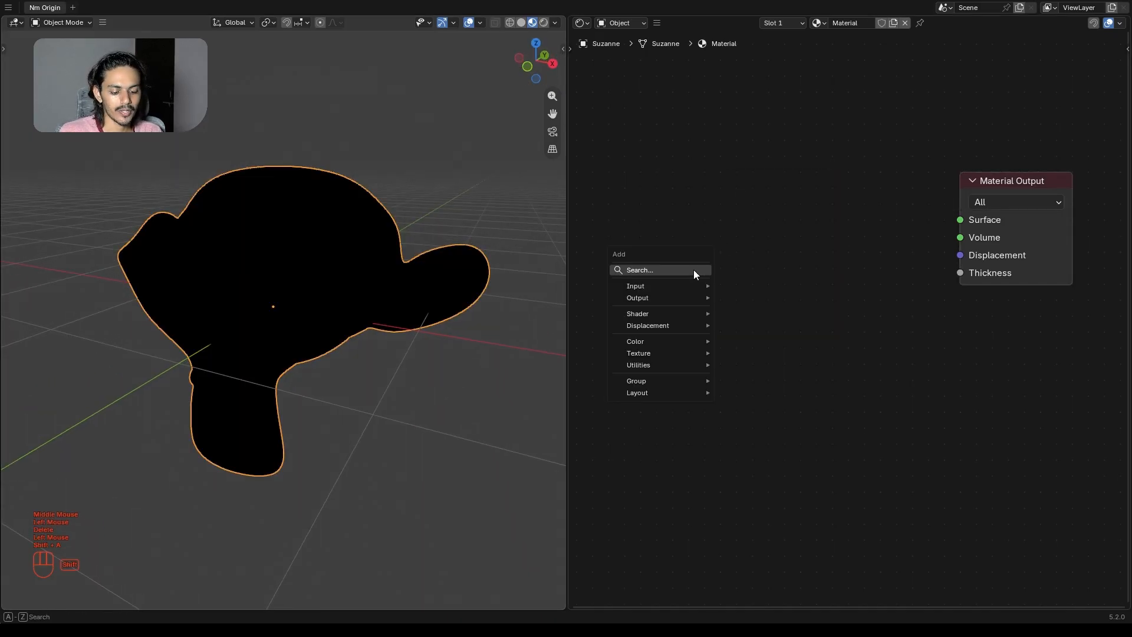
text(c)
click(752, 331)
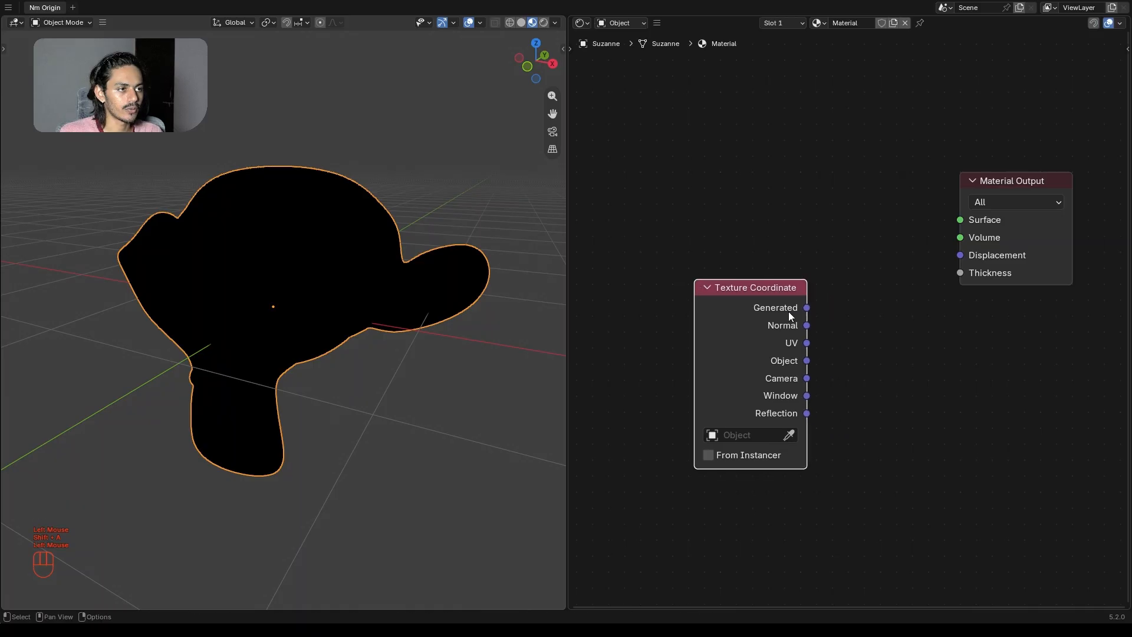
click(752, 286)
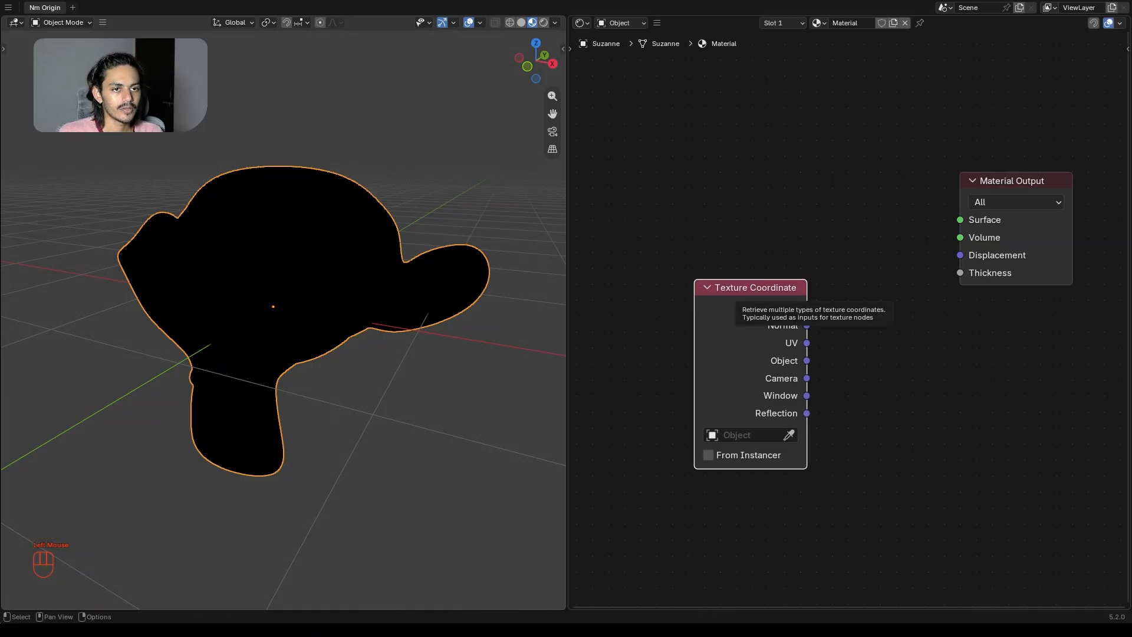
- Connect the Texture Coordinate's Generated output to the Material Output's Surface and move the node farther from the output
drag(807, 307, 960, 219)
drag(759, 296, 689, 259)
scroll(436, 178, up, 1)
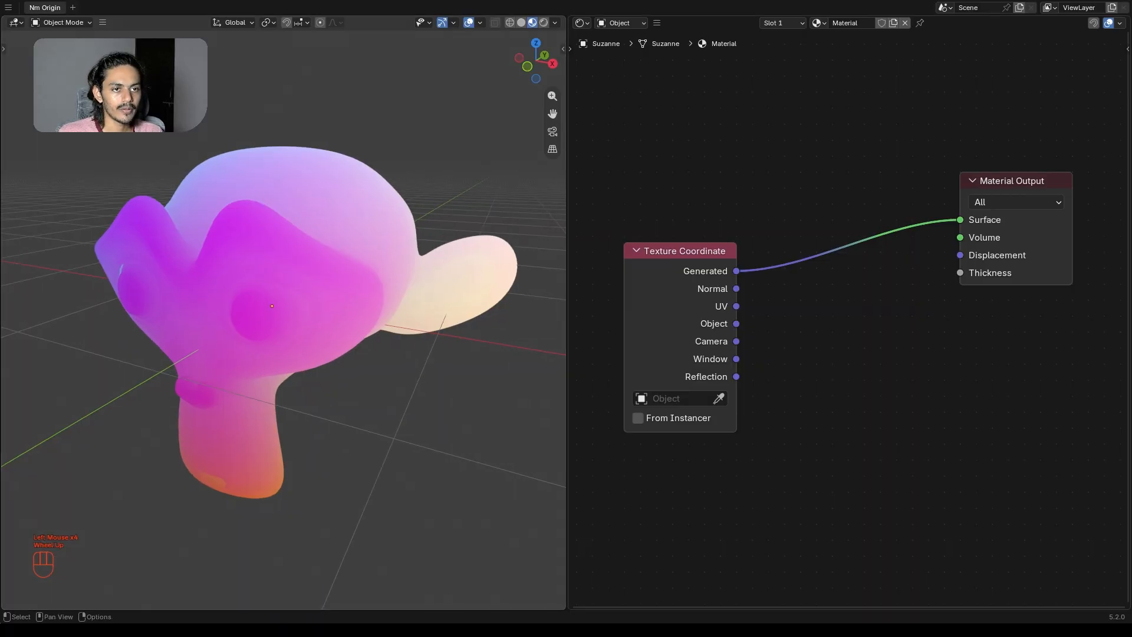
- Insert a Noise Texture node on the link between Texture Coordinate and Material Output
click(809, 207)
key(shift+a)
text(n)
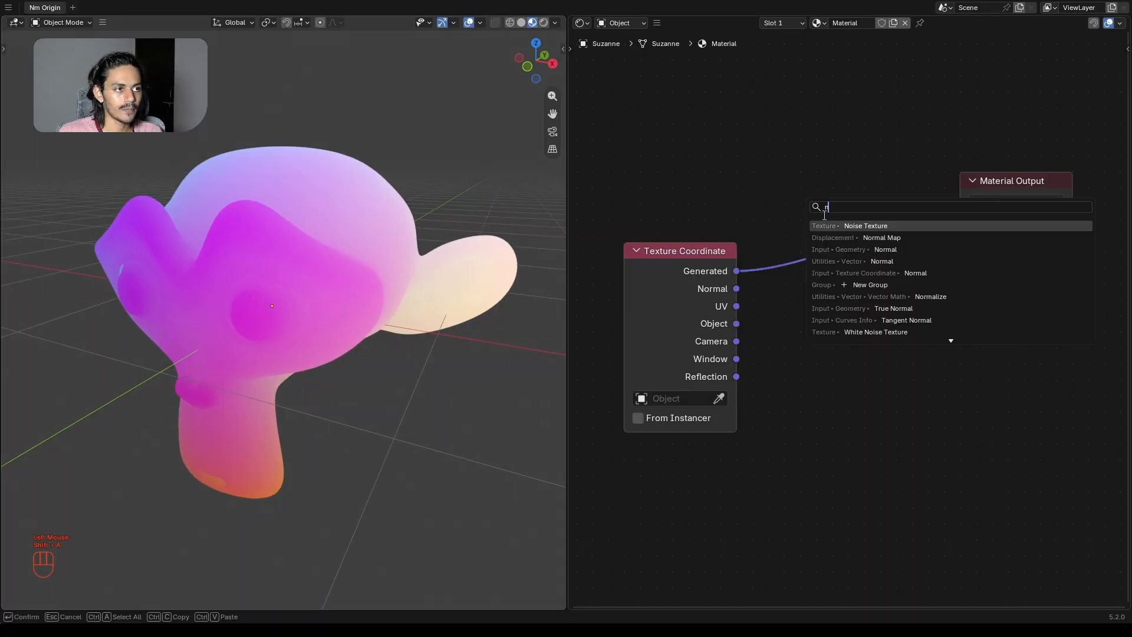
key(Return)
click(863, 222)
scroll(790, 243, up, 2)
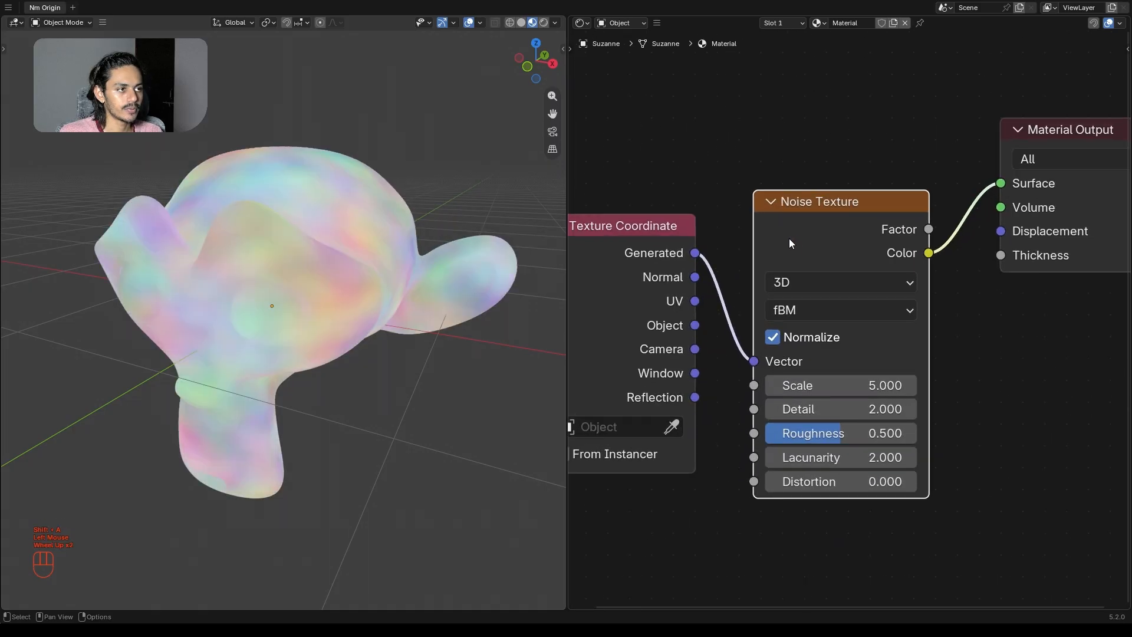
- Connect the Noise Texture's Factor output to Surface and set its dimensions to 4D
drag(929, 229, 1000, 184)
drag(848, 233, 841, 203)
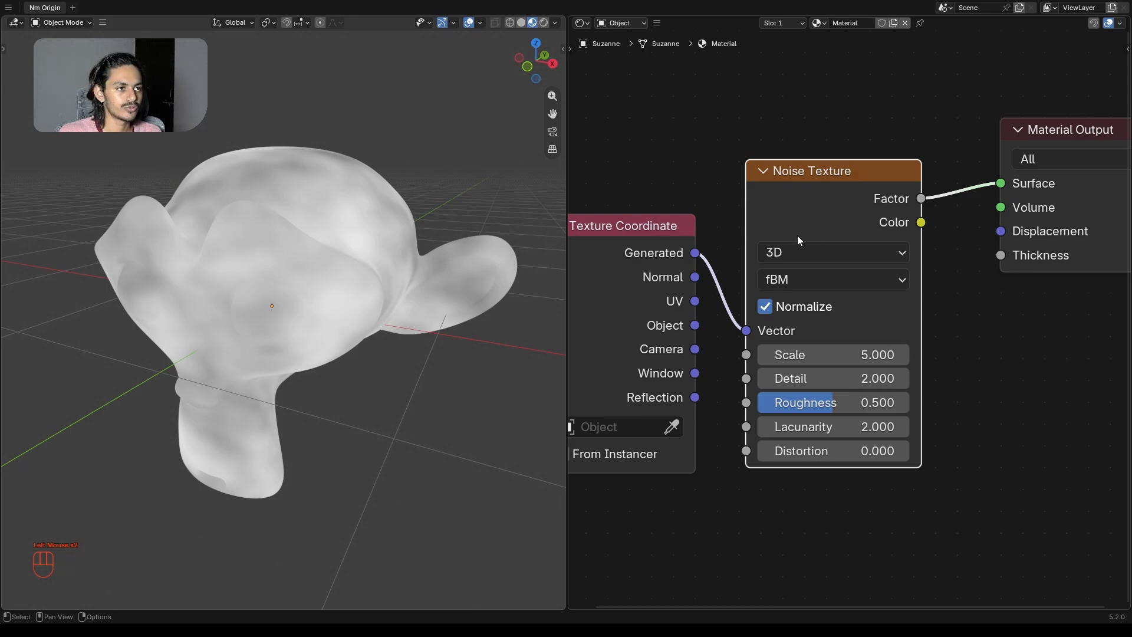
click(821, 251)
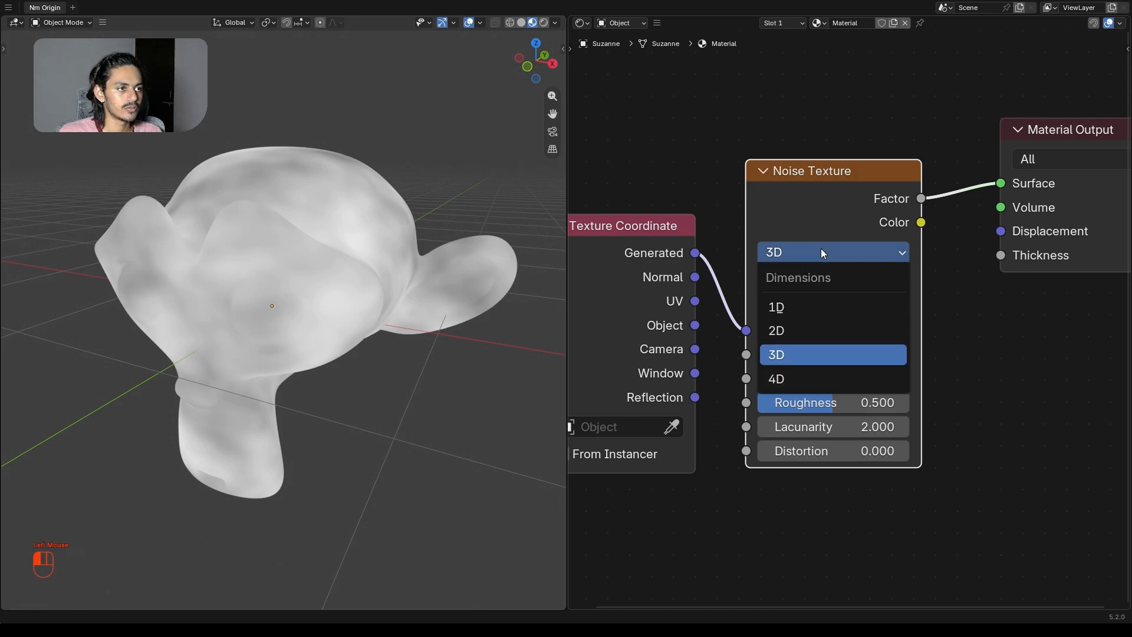
click(794, 378)
drag(832, 204, 826, 157)
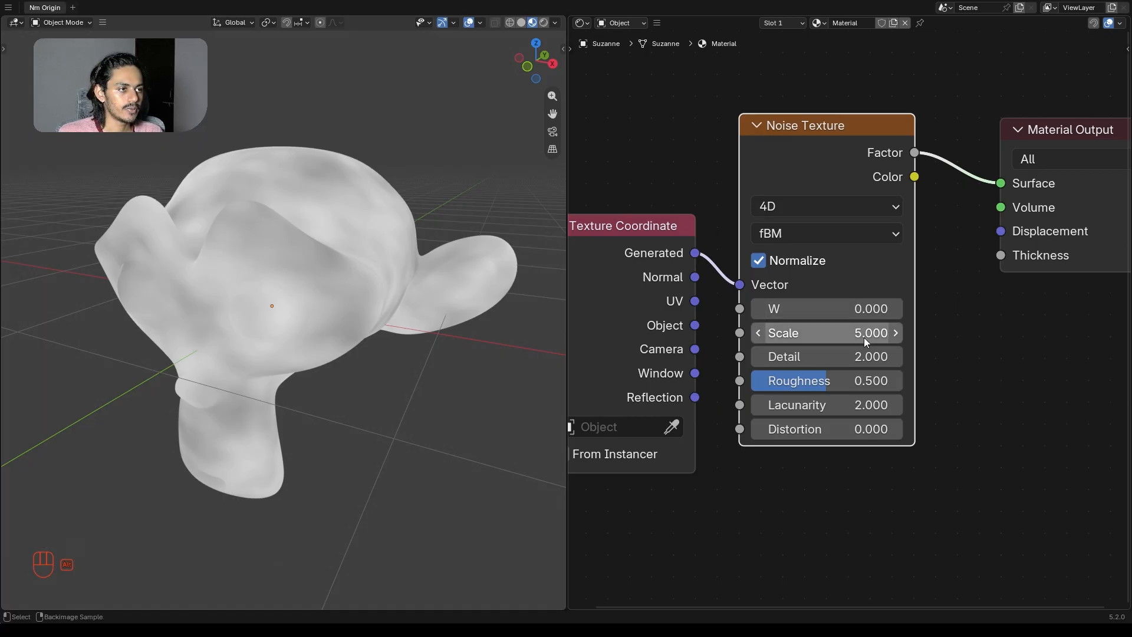
- Move the Texture Coordinate node up and add a Wave Texture node beneath it
drag(616, 230, 587, 33)
scroll(747, 316, down, 2)
middle_drag(725, 337, 805, 324)
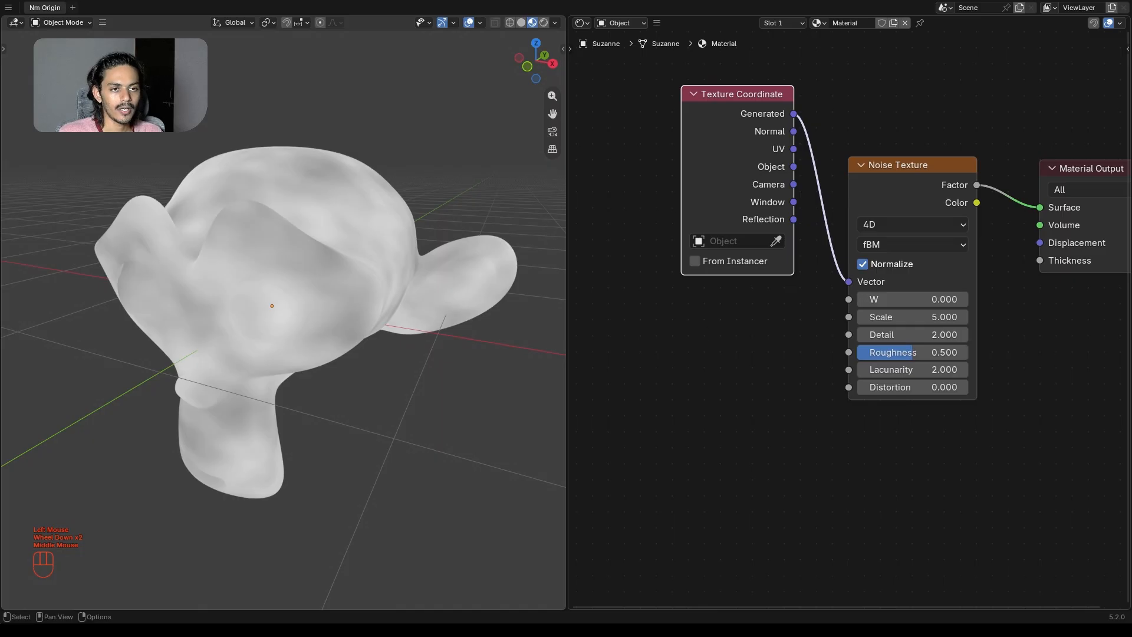
click(688, 389)
key(shift+a)
text(wave)
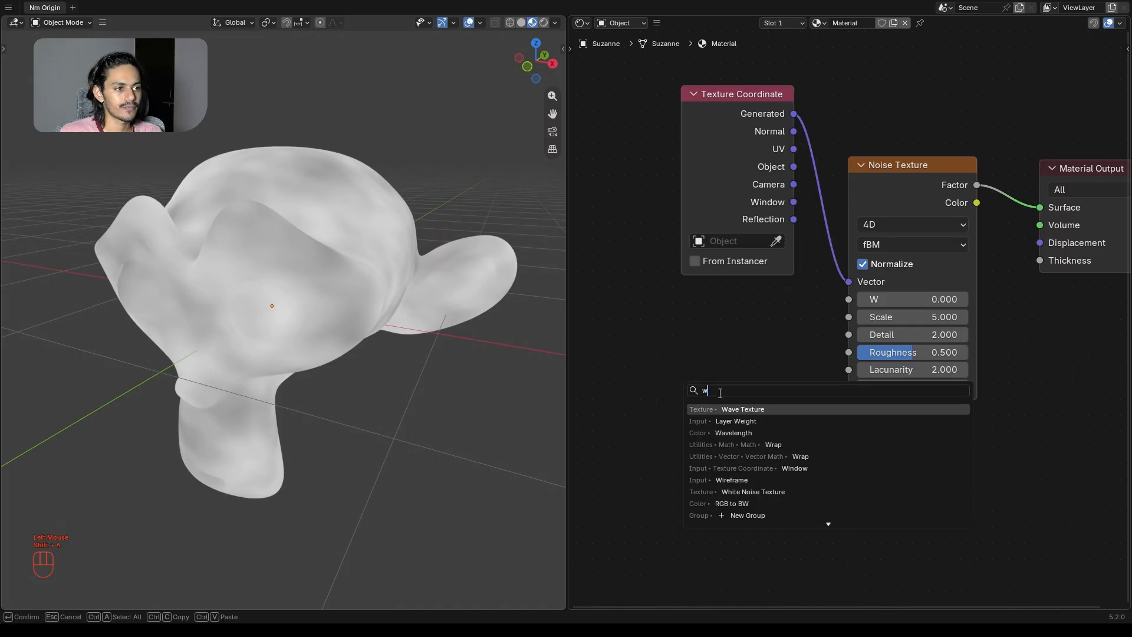
key(Return)
click(606, 316)
scroll(607, 318, up, 2)
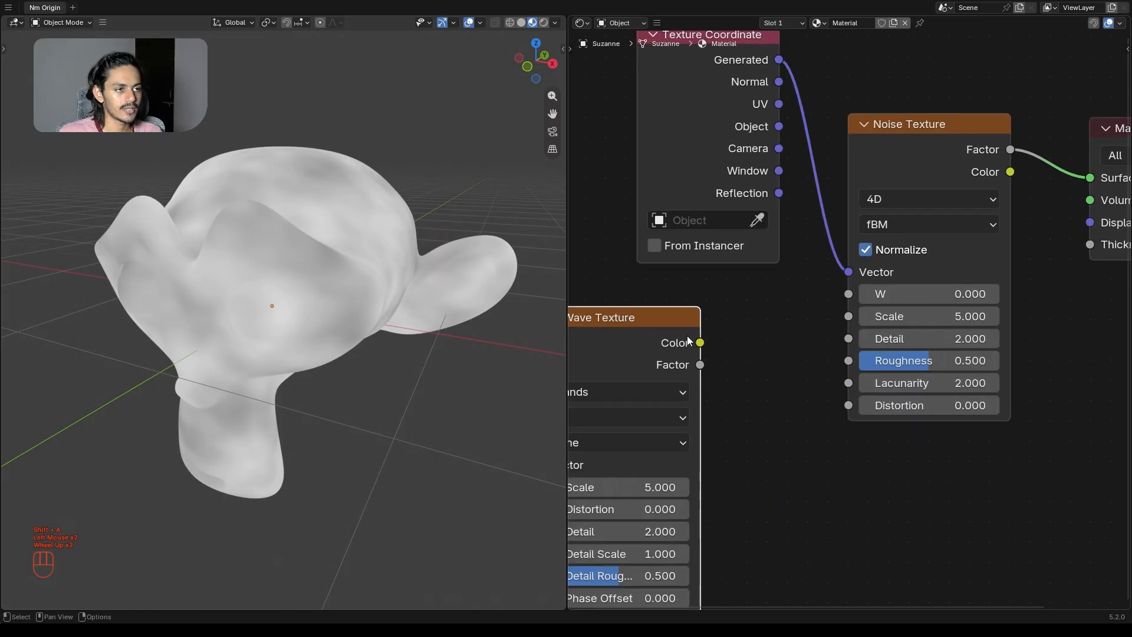
middle_drag(693, 330, 769, 291)
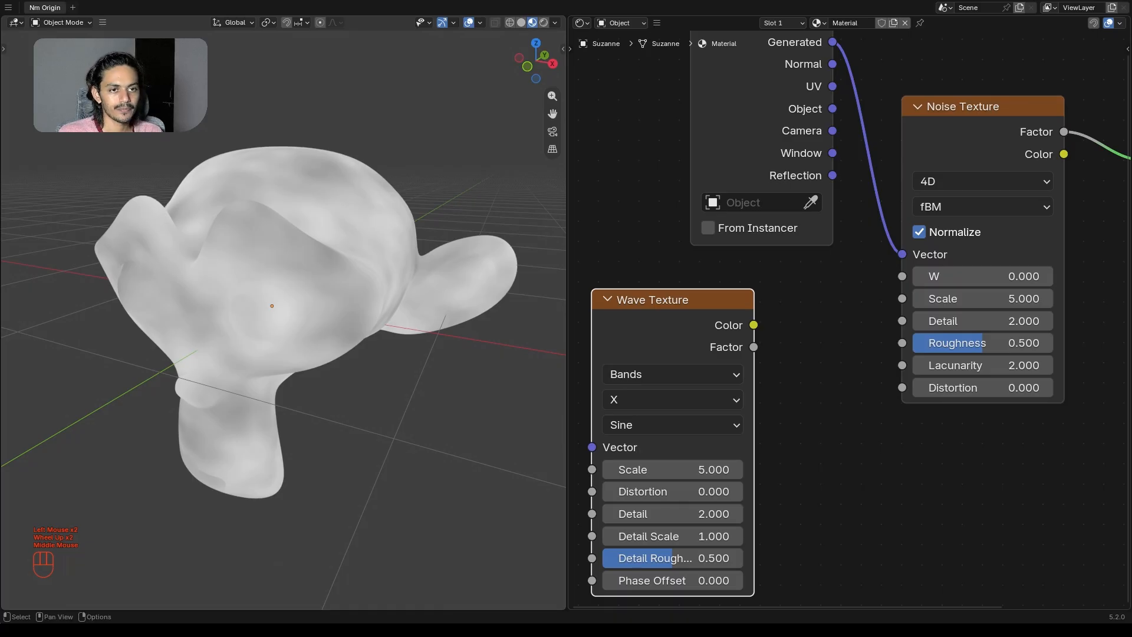
- Connect the Wave Texture's Color output to the Noise Texture's Scale input and reposition the wave node
drag(755, 326, 903, 299)
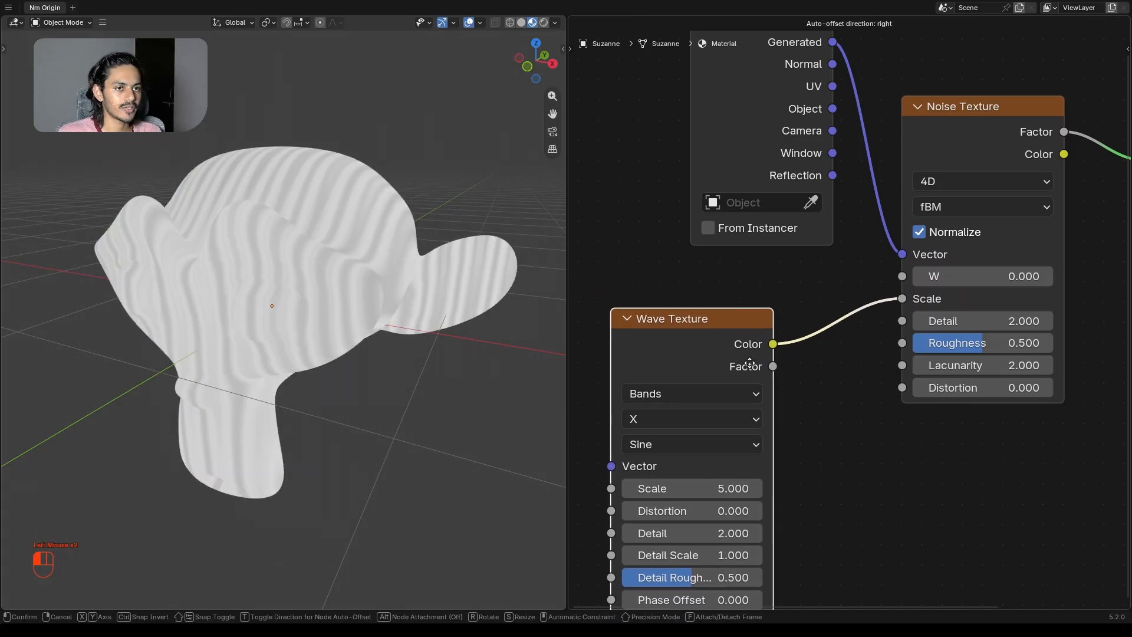
scroll(725, 345, down, 3)
drag(722, 348, 722, 345)
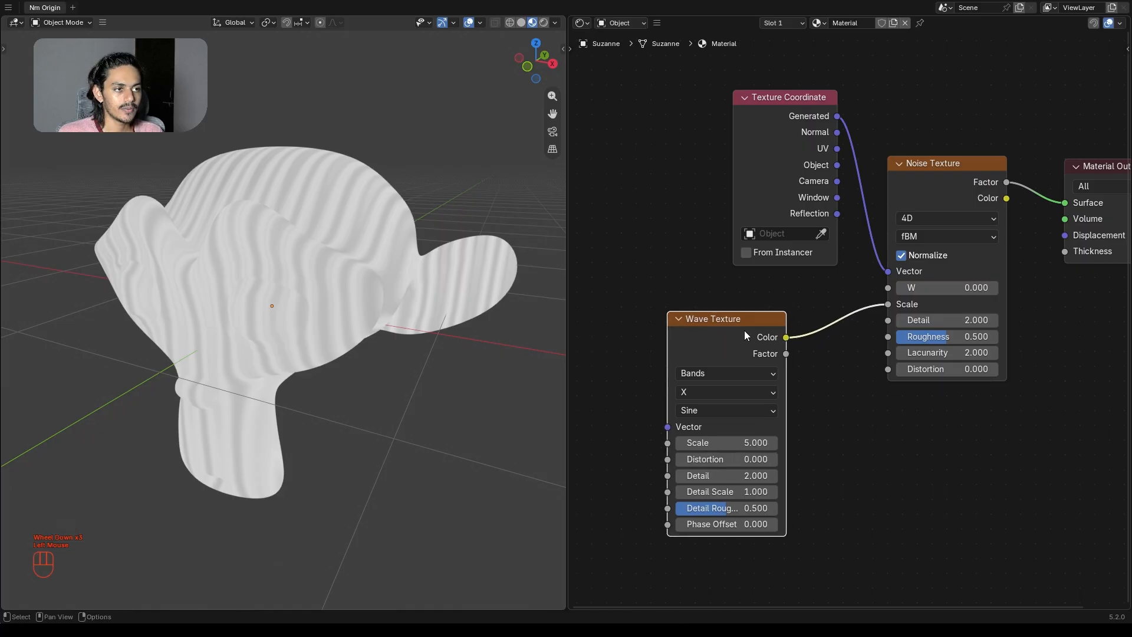
scroll(744, 333, up, 2)
middle_drag(745, 330, 742, 318)
drag(742, 319, 755, 309)
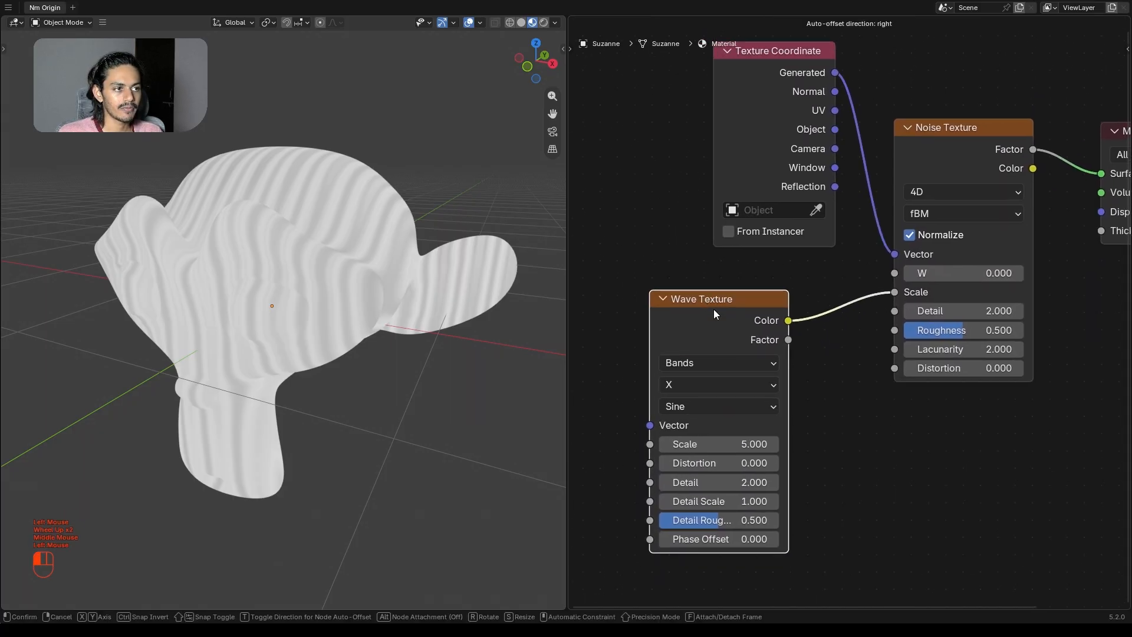
- Set the Wave Texture's scale to 20
scroll(834, 335, up, 1)
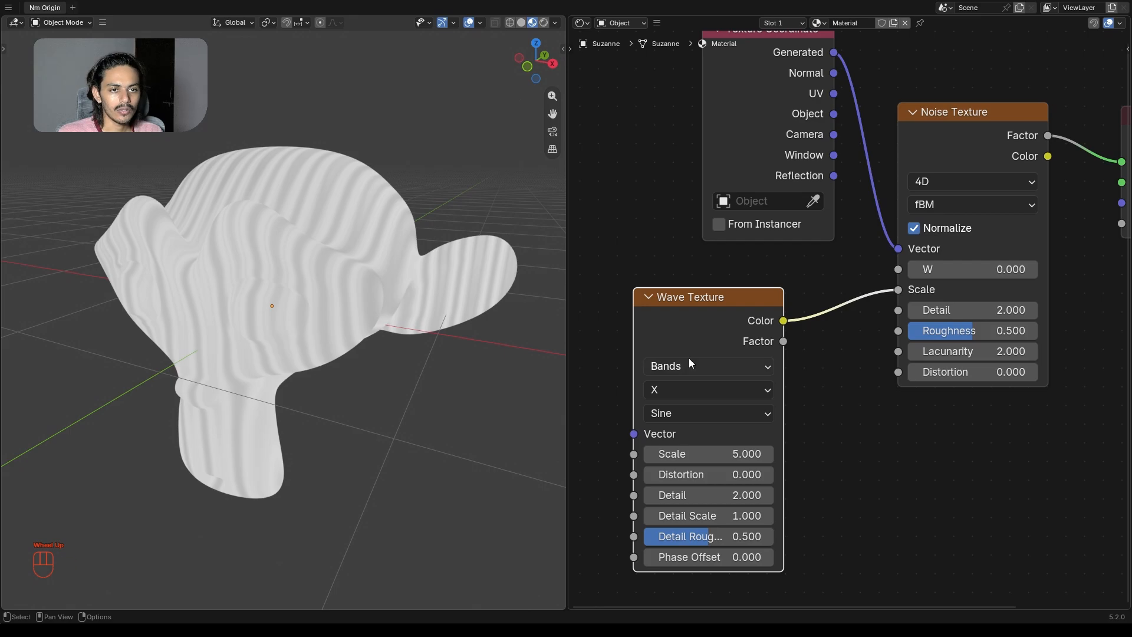
middle_drag(813, 413, 818, 324)
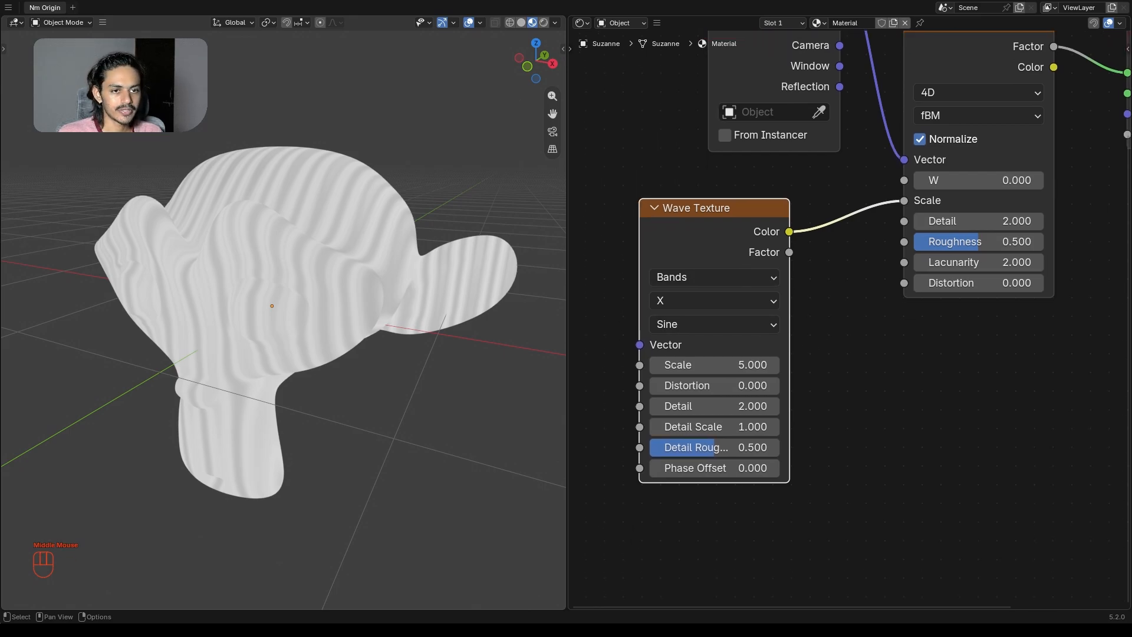
middle_drag(748, 405, 766, 386)
scroll(758, 377, up, 3)
drag(751, 364, 784, 364)
click(737, 364)
text(20)
key(Return)
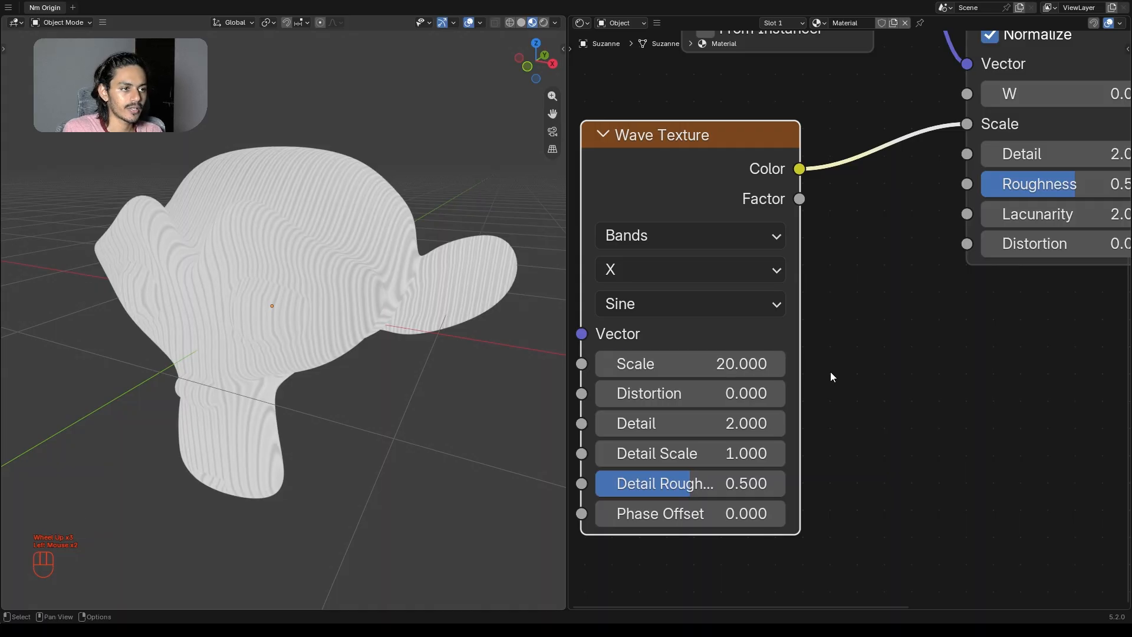
- Move the Material Output node farther from the Noise Texture to make room for another node
middle_drag(832, 376, 907, 348)
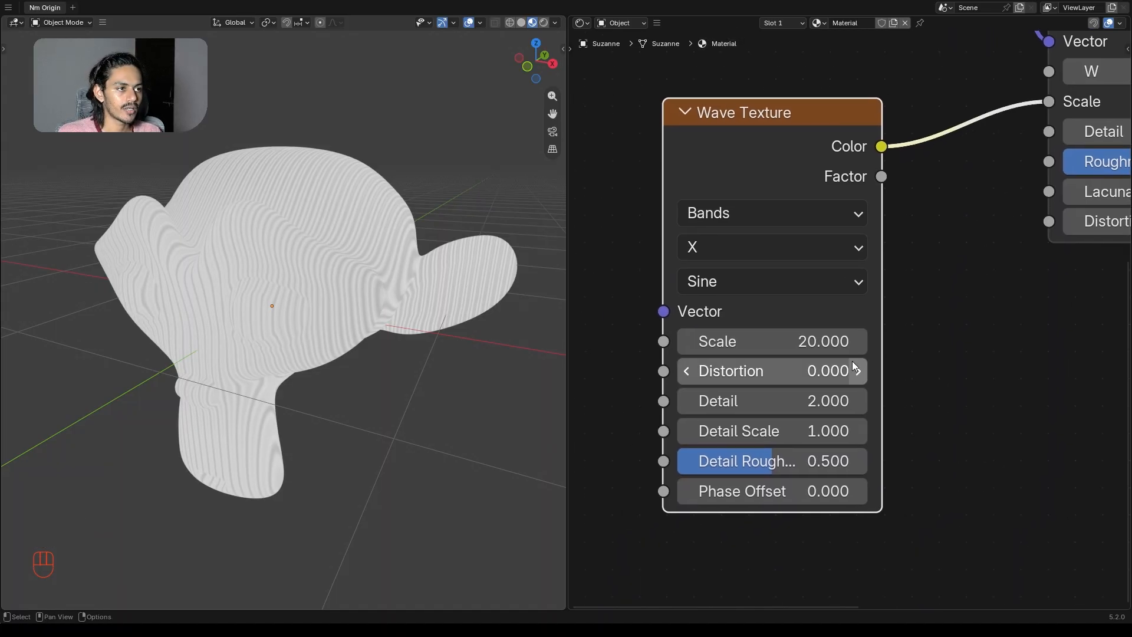
scroll(839, 307, down, 2)
scroll(844, 307, up, 1)
middle_drag(896, 289, 663, 453)
scroll(678, 447, down, 1)
scroll(701, 437, down, 1)
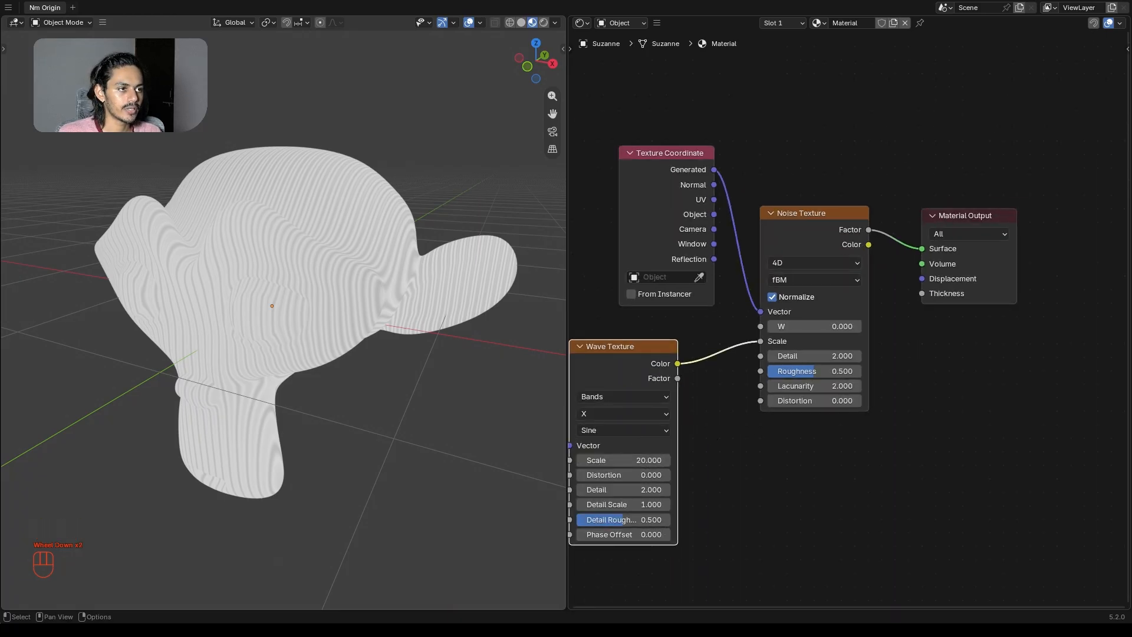
middle_drag(943, 391, 835, 432)
click(879, 255)
drag(905, 255, 1024, 266)
- Insert a Mix Shader before the Material Output and connect the Noise Texture's Factor to its Factor input
key(shift+a)
text(m)
key(Down)
key(Down)
key(Down)
key(Down)
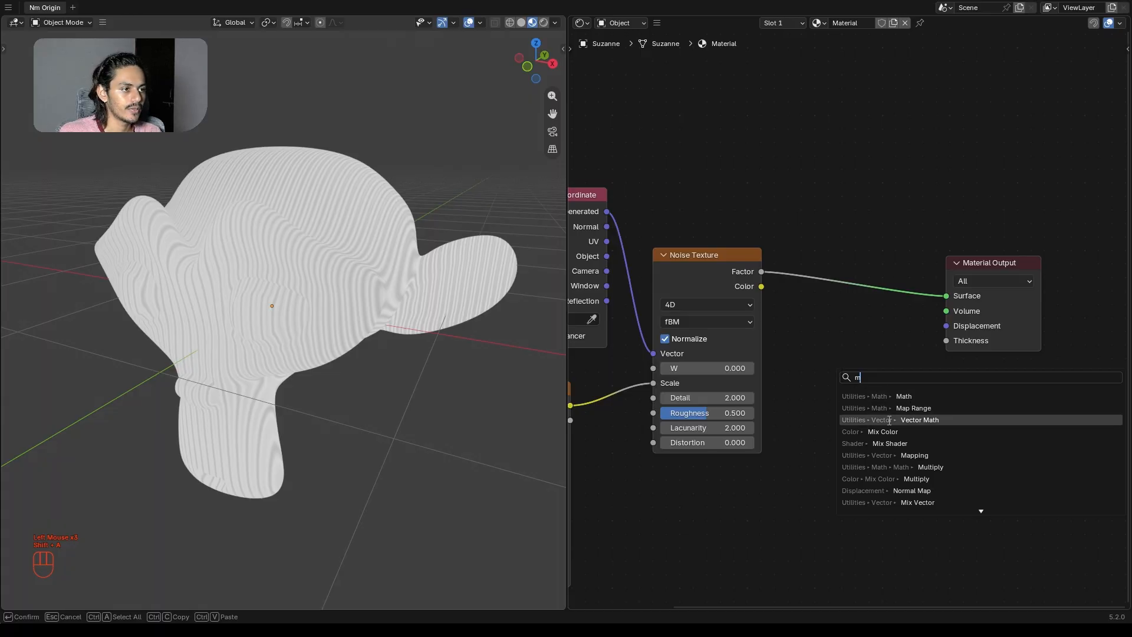
key(Return)
click(864, 295)
scroll(849, 322, up, 3)
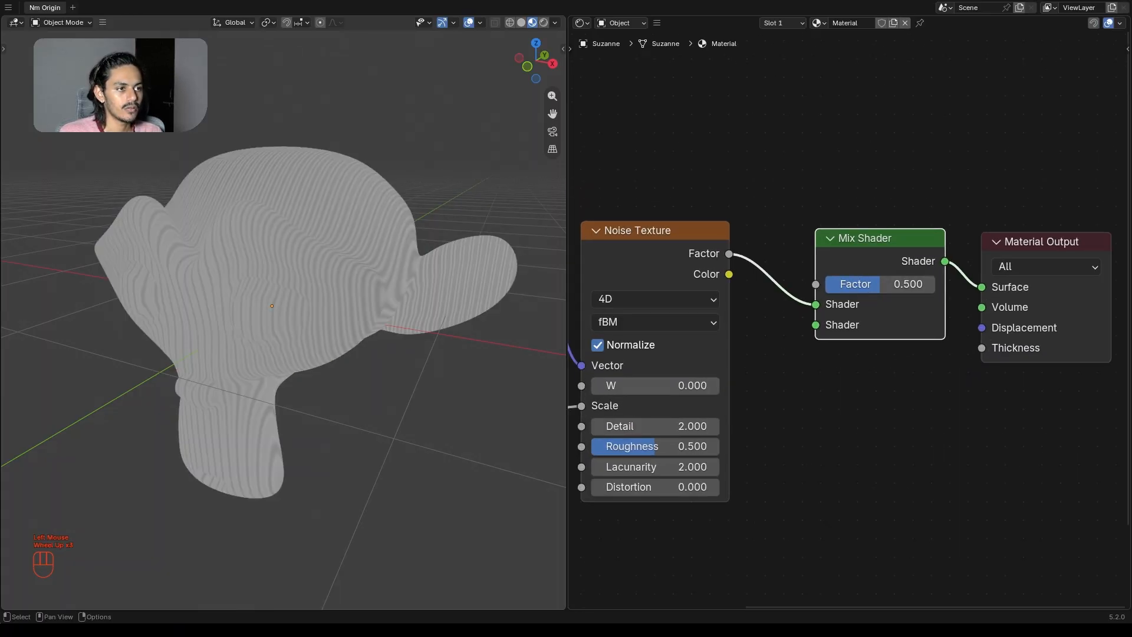
drag(817, 304, 816, 284)
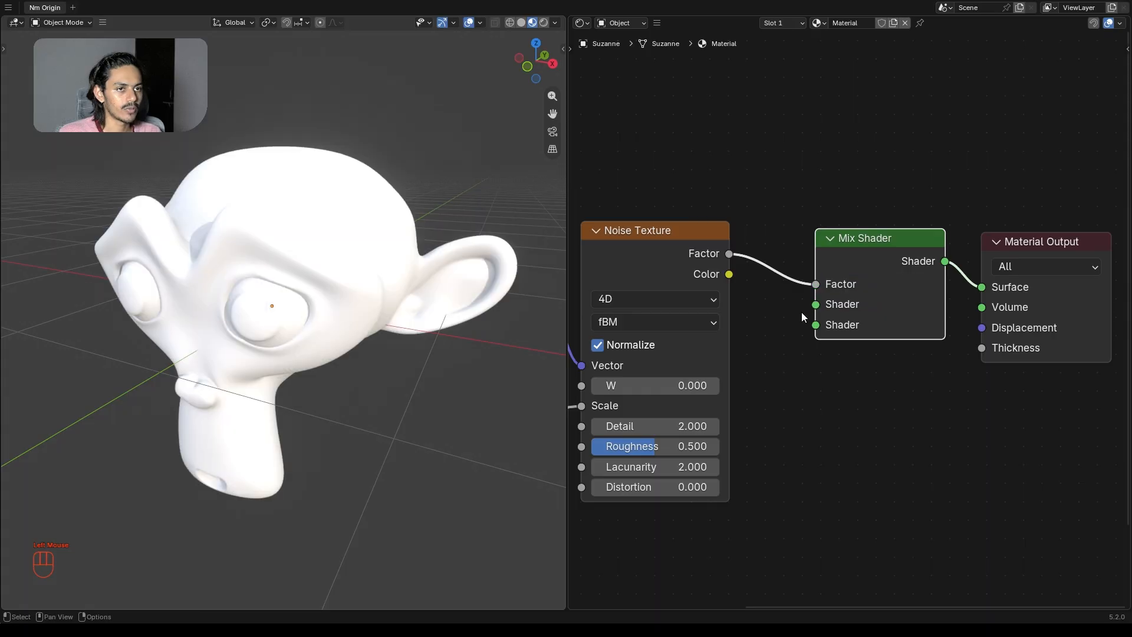
- Move the Mix Shader and Material Output nodes together farther away from the Noise Texture to make room between them
middle_drag(841, 353, 748, 337)
drag(767, 143, 973, 311)
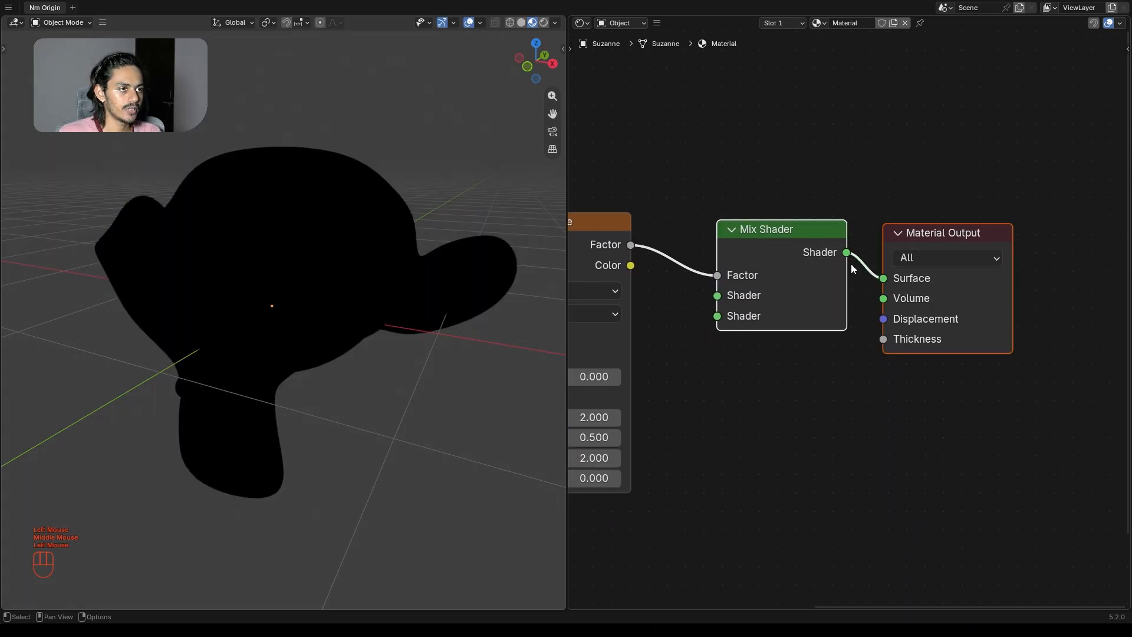
drag(807, 235, 937, 248)
click(867, 365)
scroll(770, 400, down, 2)
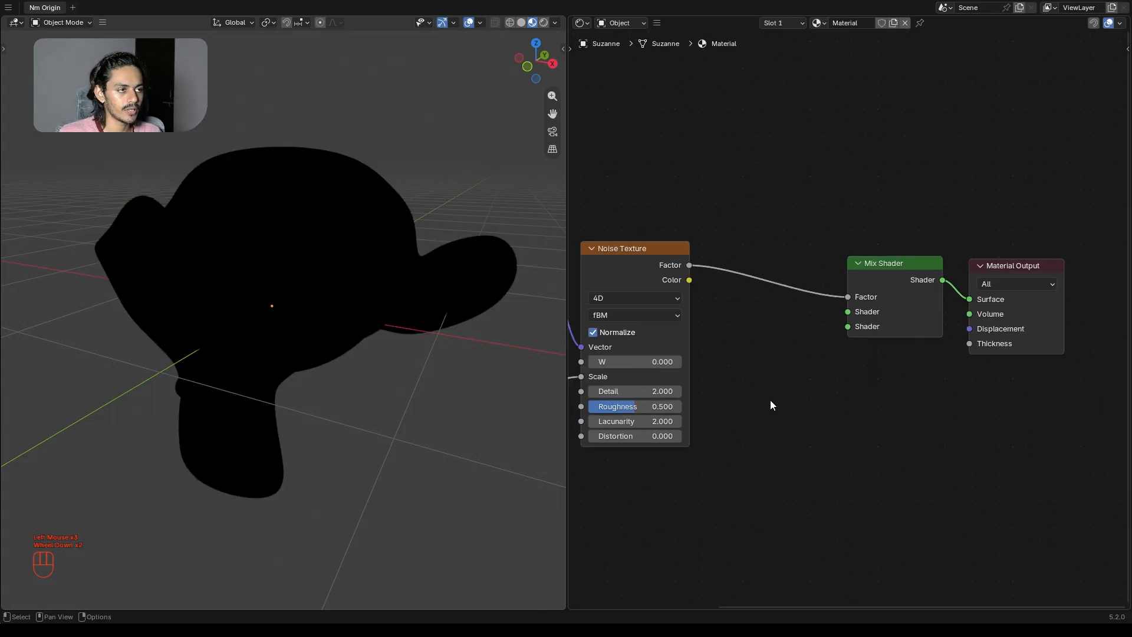
drag(892, 214, 1026, 367)
drag(904, 276, 964, 318)
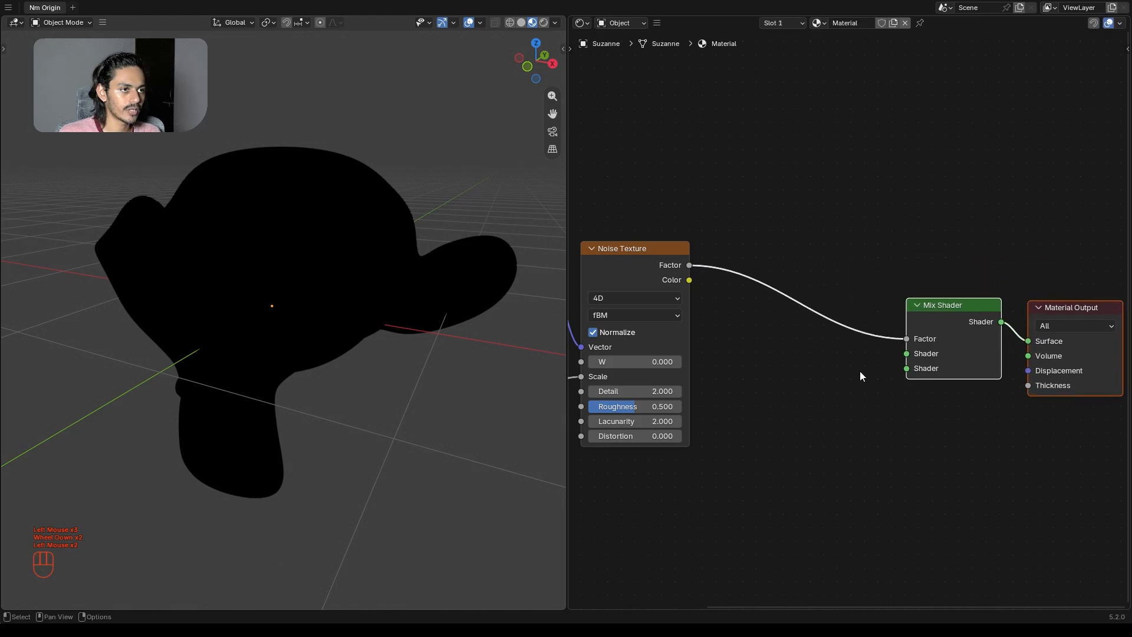
click(792, 397)
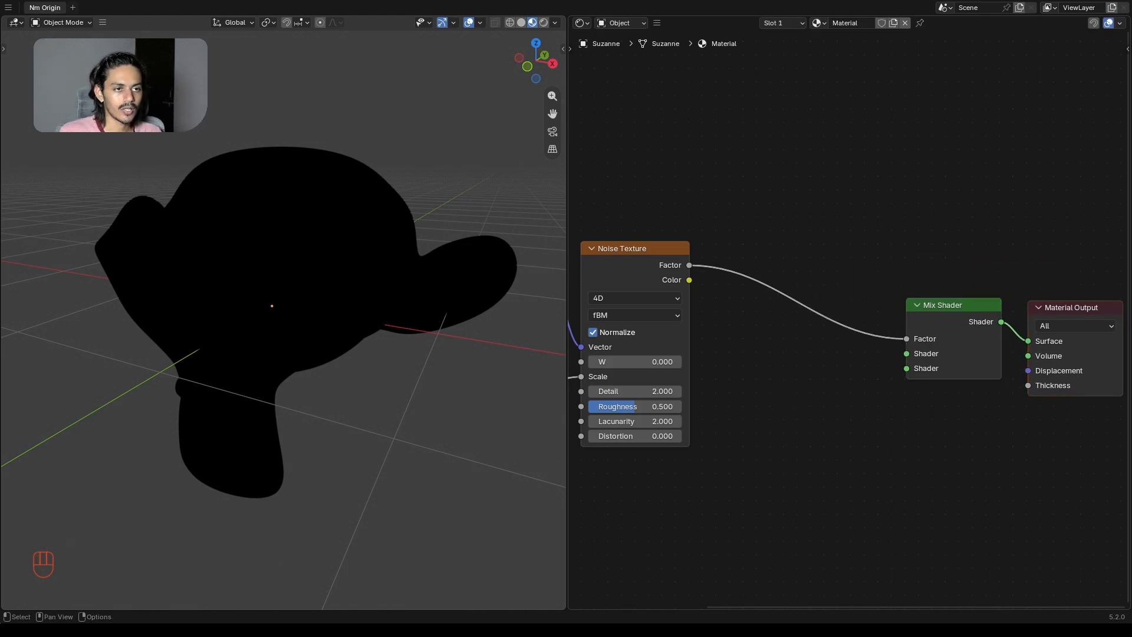
- Insert a Fresnel node on the link between the Noise Texture and the Mix Shader's Factor input
double_click(831, 441)
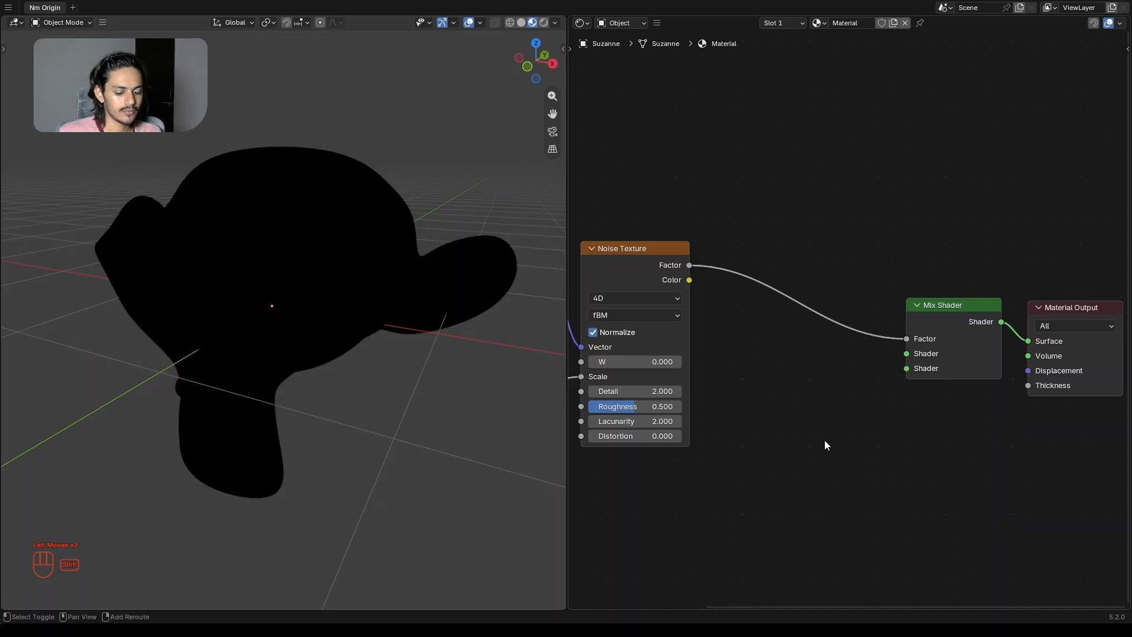
key(shift+a)
text(f)
key(Return)
click(771, 276)
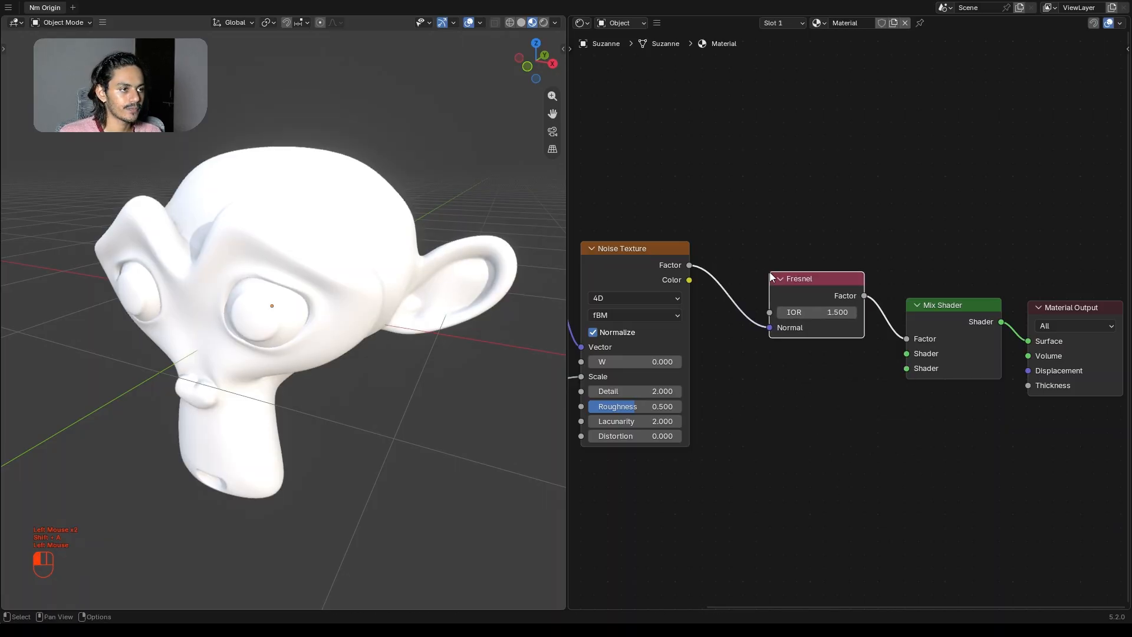
- Reroute the Noise Texture's Factor link from the Fresnel's Normal input to its IOR input
scroll(773, 288, up, 2)
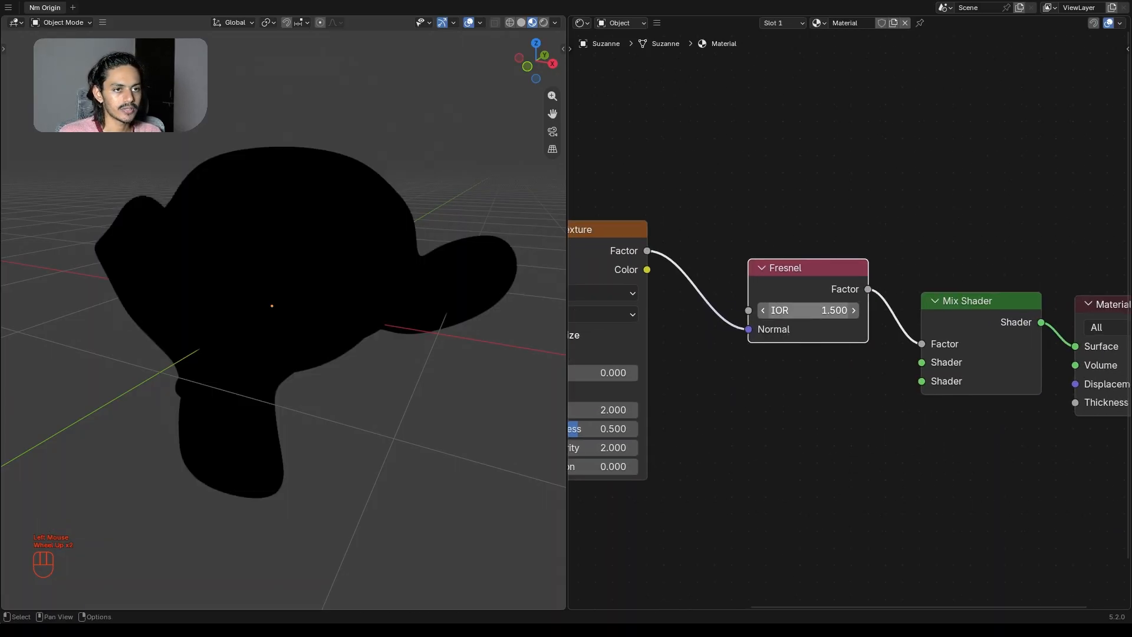
scroll(748, 347, up, 1)
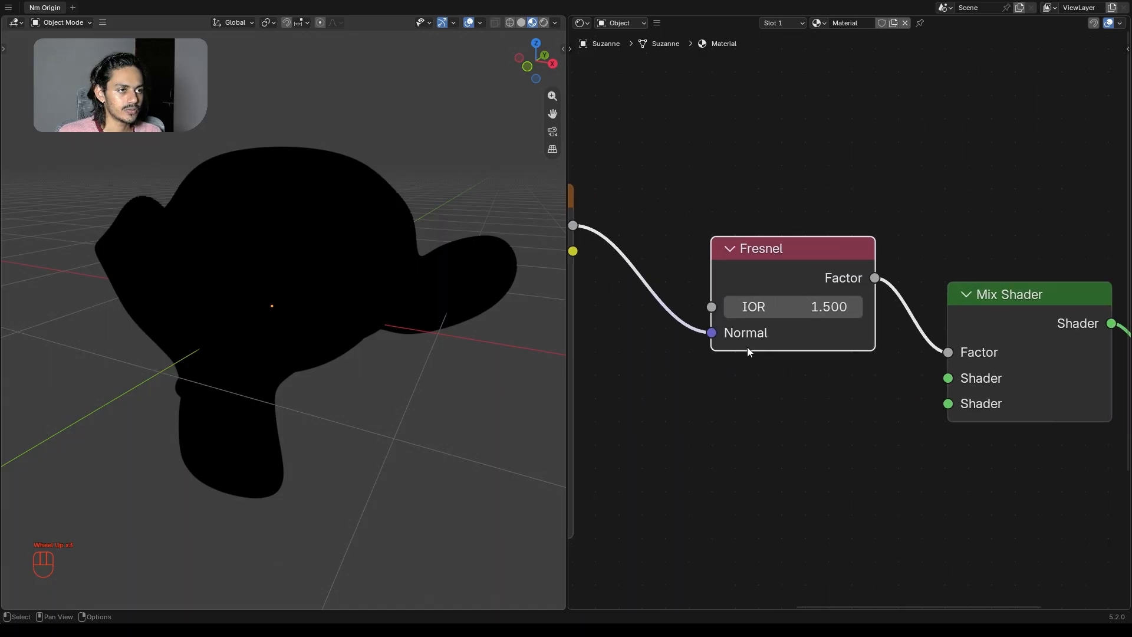
middle_drag(748, 347, 809, 334)
scroll(844, 384, up, 1)
middle_drag(638, 271, 744, 287)
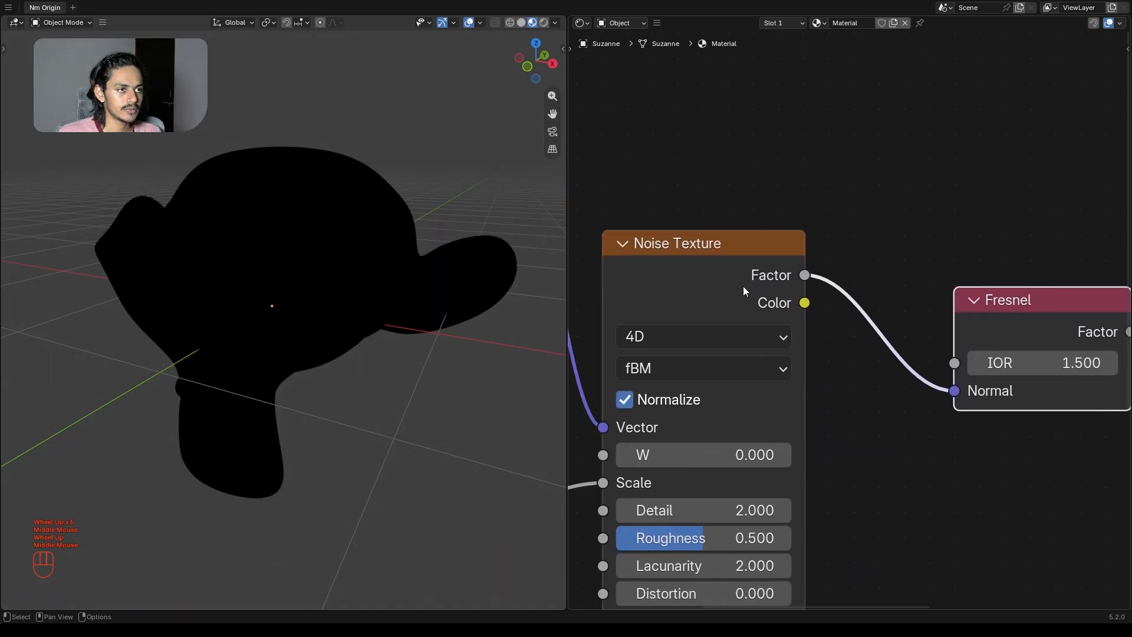
drag(954, 393, 954, 363)
scroll(969, 412, down, 5)
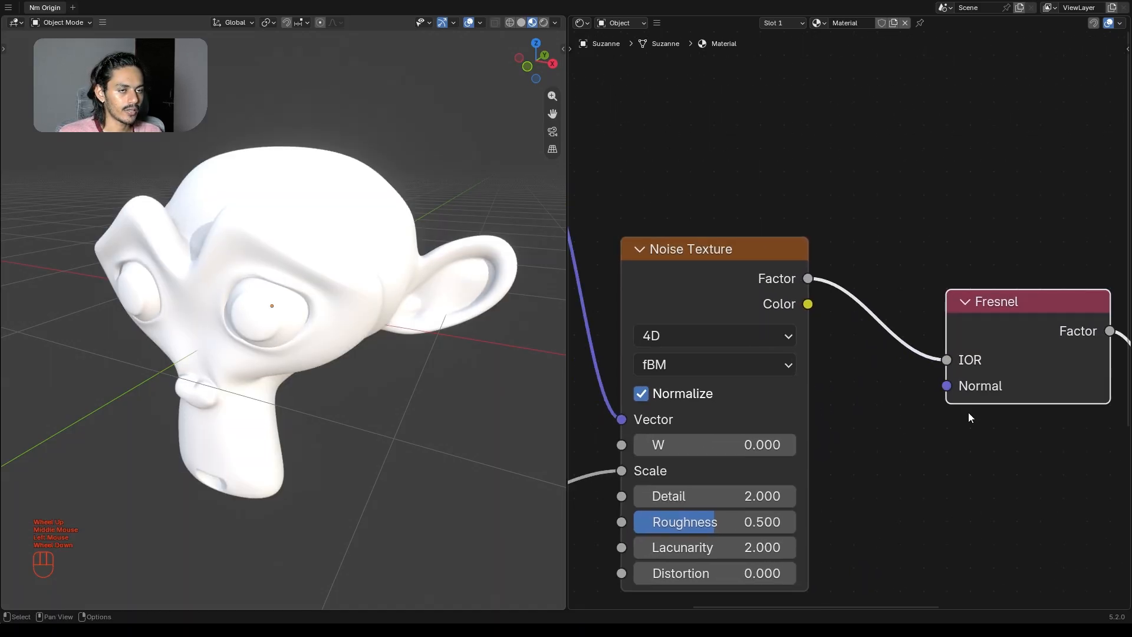
- Move the Fresnel, Mix Shader and Material Output nodes together farther from the Noise Texture
middle_drag(957, 405, 776, 387)
drag(770, 220, 1109, 476)
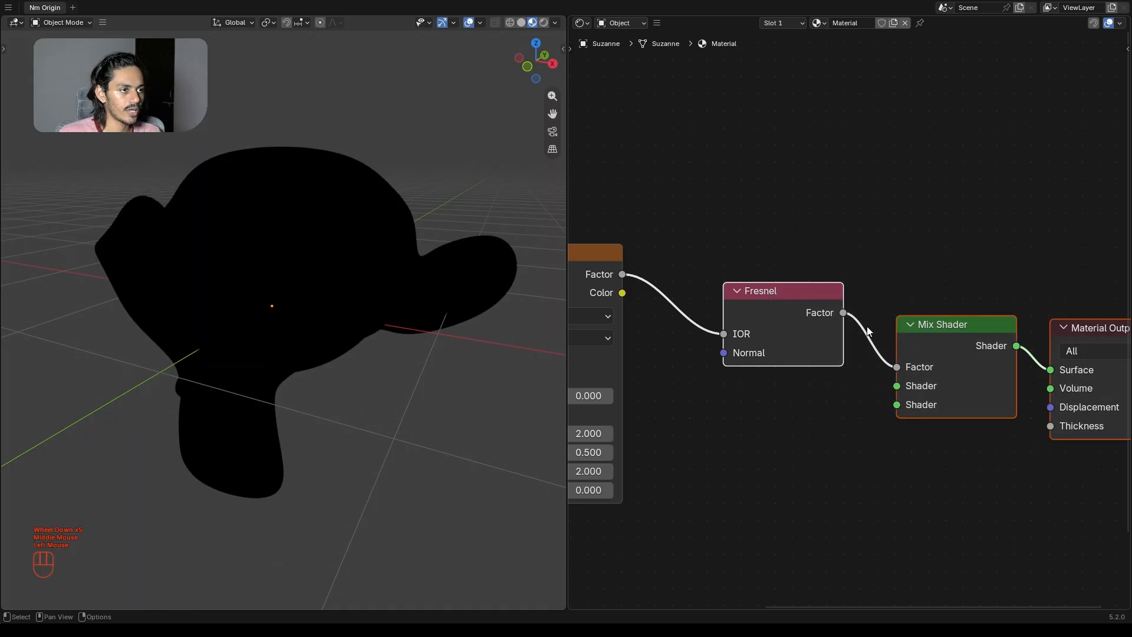
drag(826, 311, 1022, 340)
click(838, 396)
- Insert a Color Ramp on the link between the Noise Texture's Factor output and the Fresnel's IOR input
key(shift+a)
text(c)
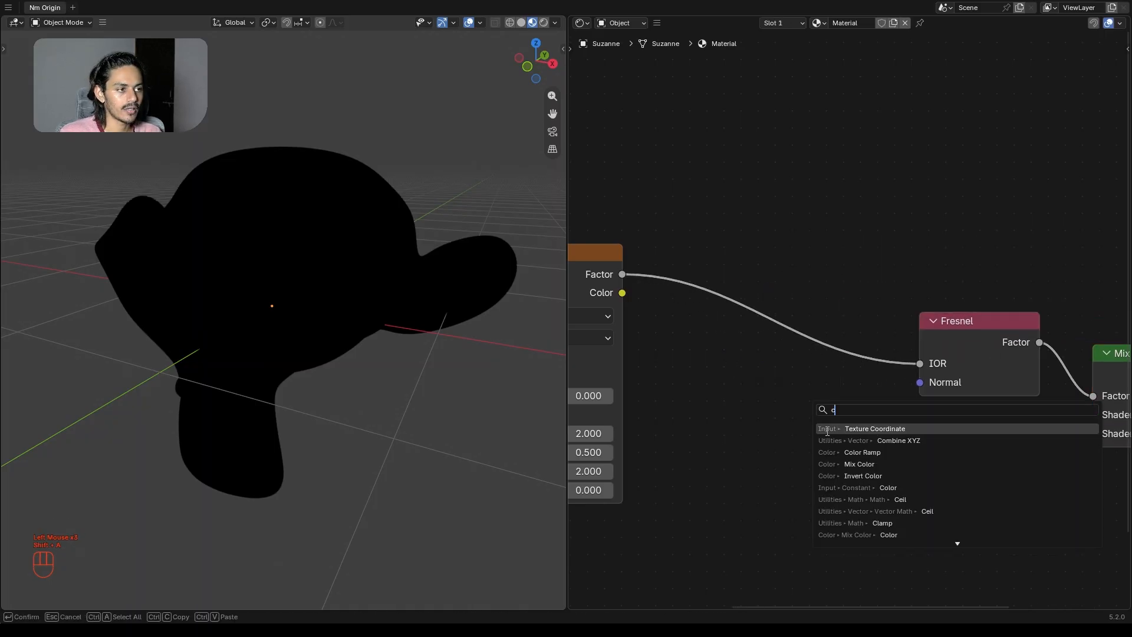
key(Return)
click(686, 396)
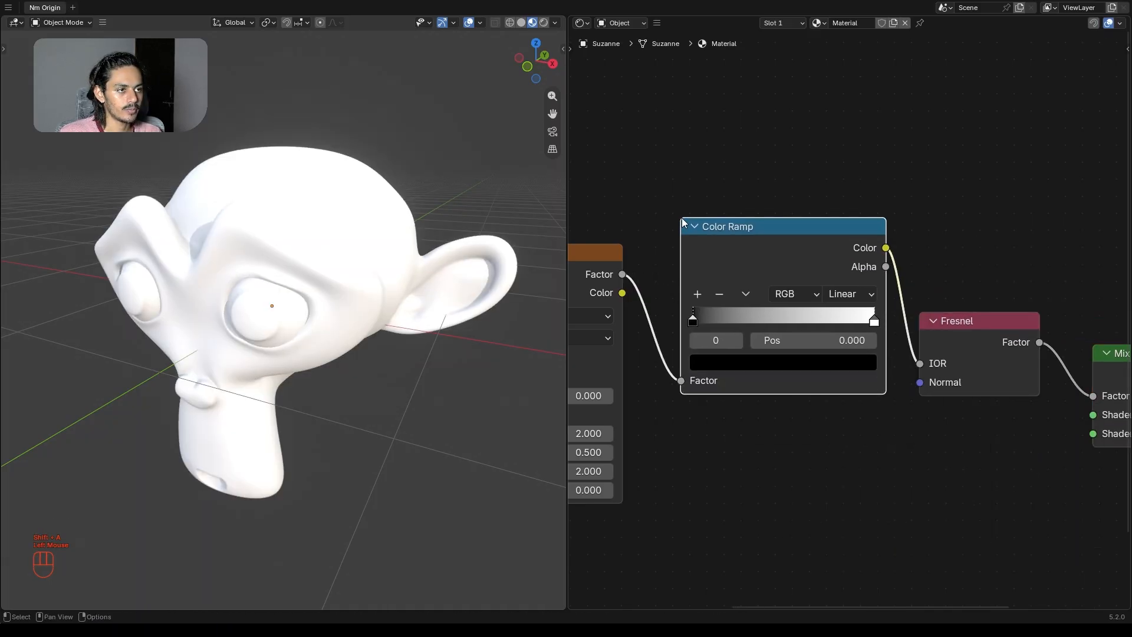
- Move the Color Ramp's white stop to position 0.532
scroll(685, 406, down, 1)
scroll(685, 406, down, 2)
middle_drag(731, 412, 695, 417)
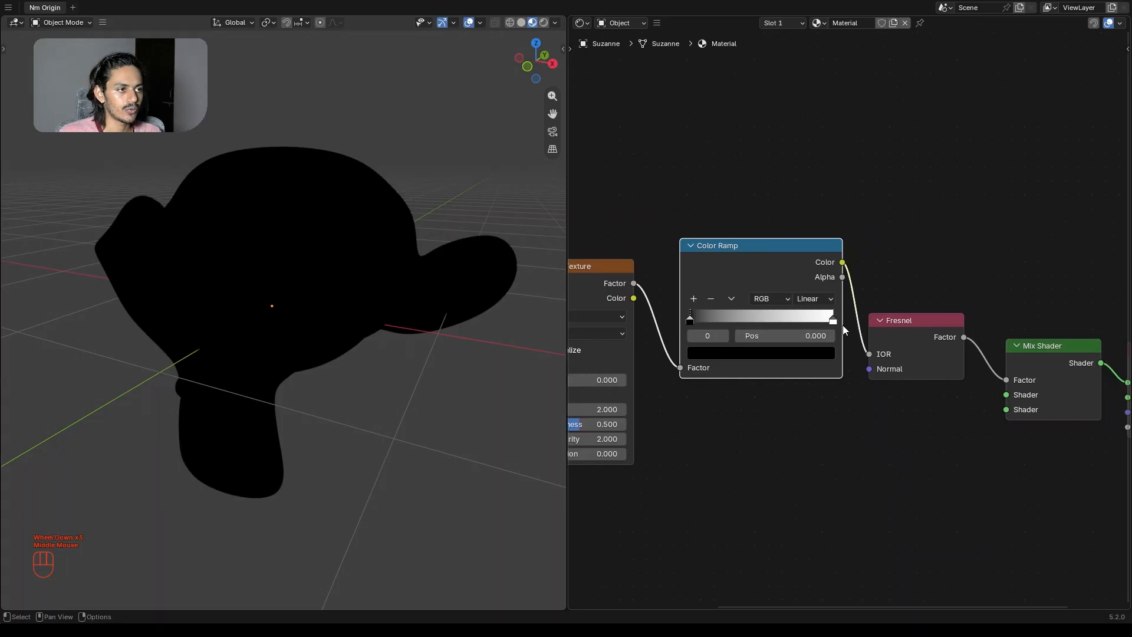
drag(833, 320, 766, 322)
click(865, 441)
- Change the material's render method to Blended in the node editor's material settings
key(n)
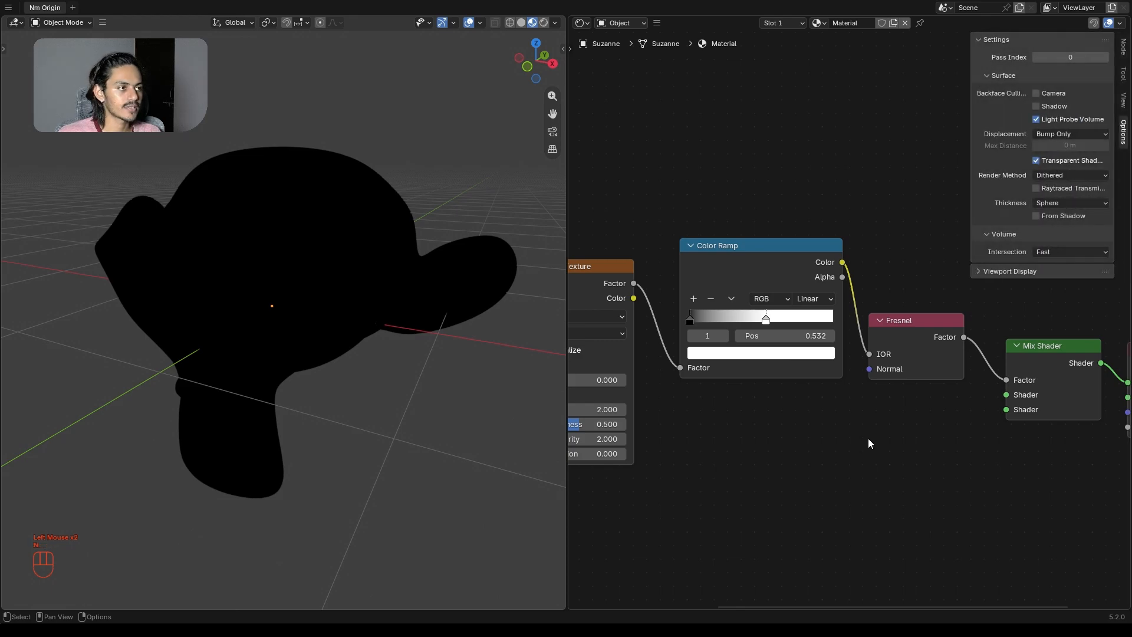
click(1043, 175)
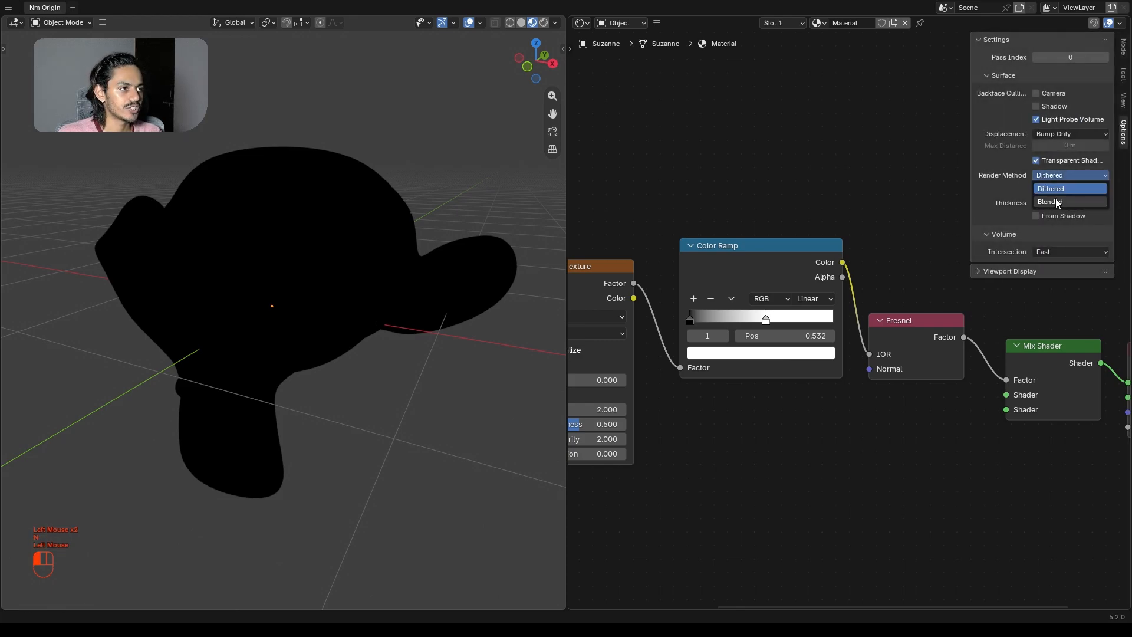
click(1056, 199)
key(n)
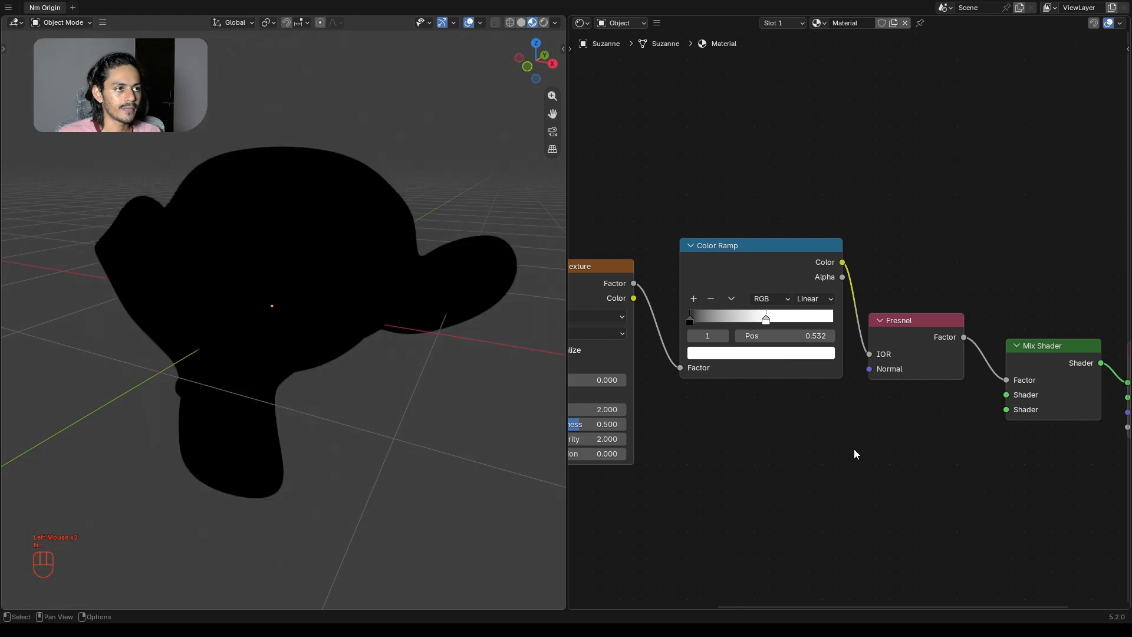
- Add an Emission shader below the Fresnel node and connect it to the Mix Shader's second Shader input
scroll(854, 448, down, 2)
middle_drag(908, 439, 762, 412)
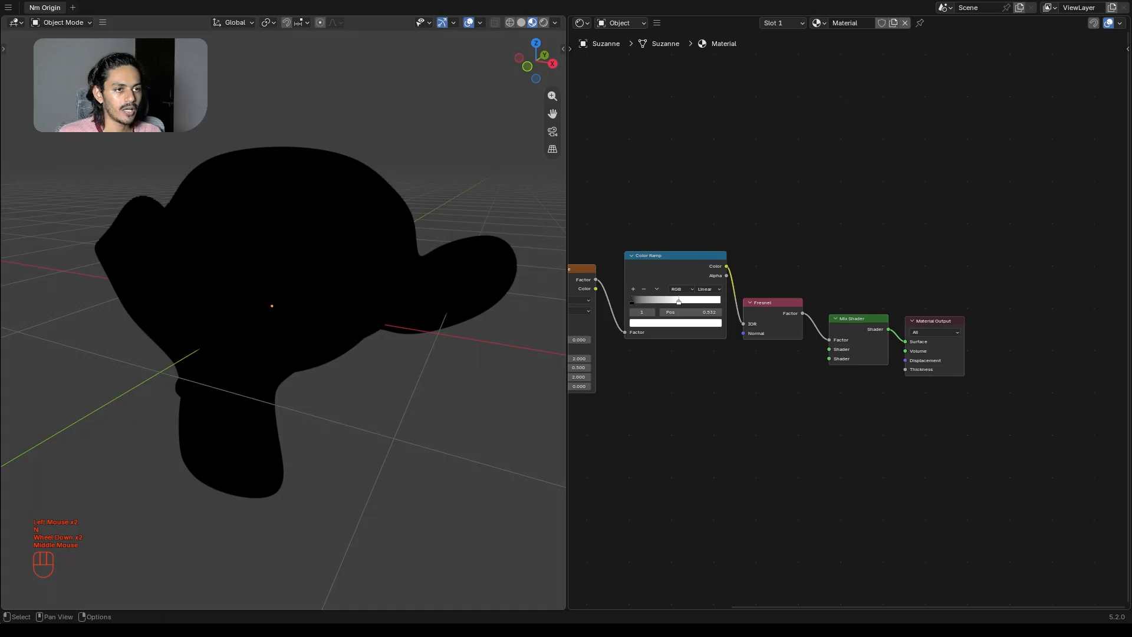
scroll(819, 406, up, 2)
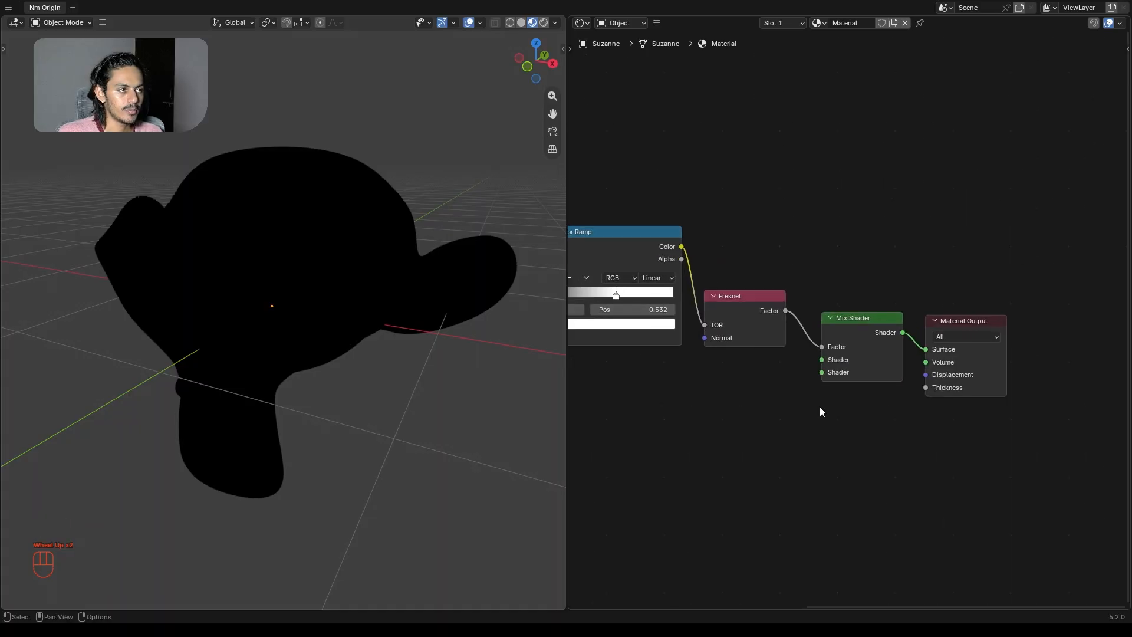
key(shift+a)
text(e)
click(770, 444)
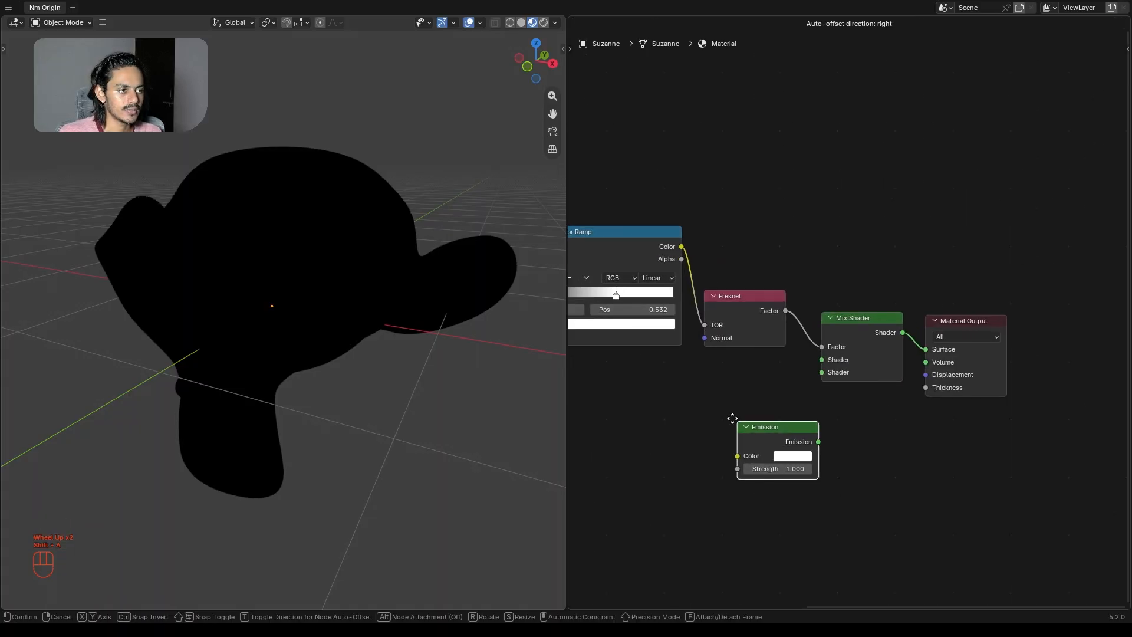
click(755, 453)
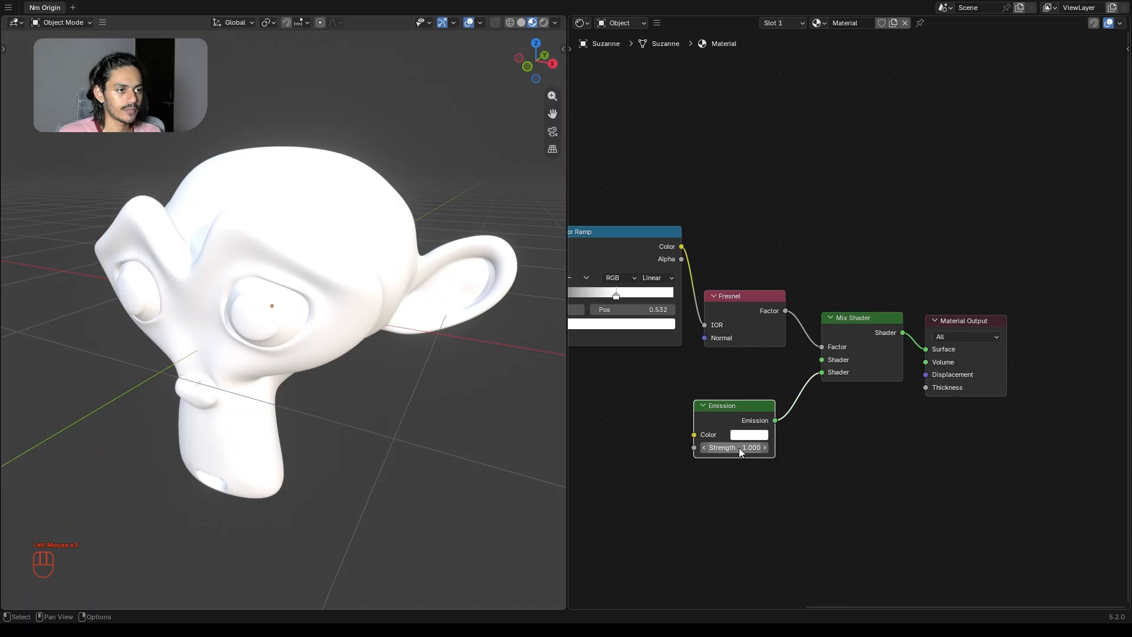
- Raise the Emission shader's strength to 4.3
drag(732, 447, 926, 448)
scroll(657, 440, down, 2)
middle_drag(654, 440, 863, 405)
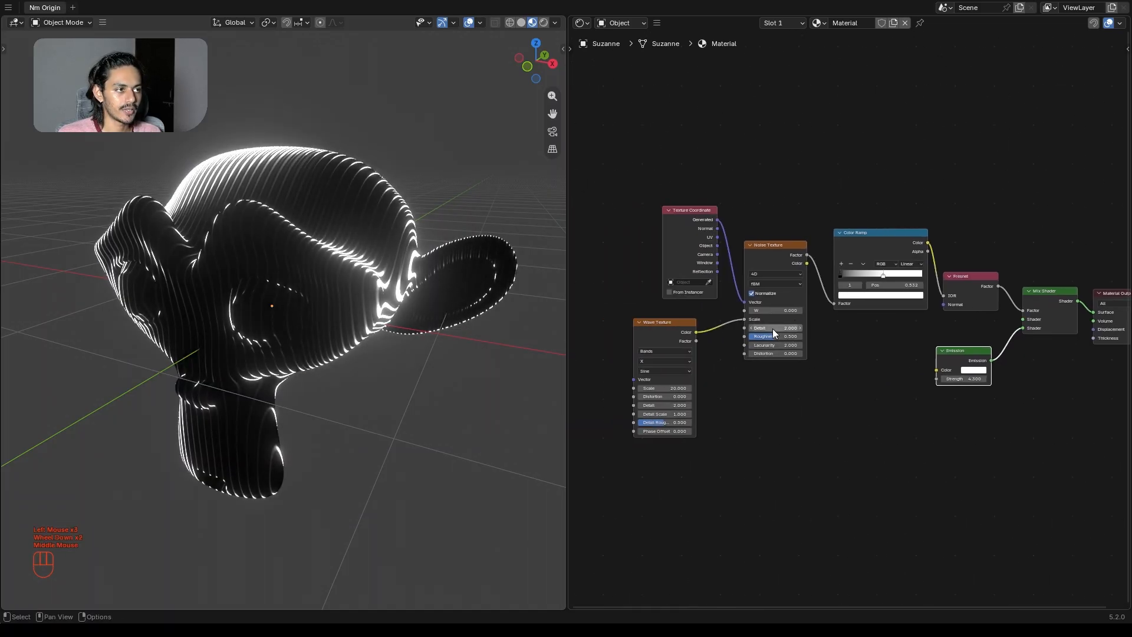
- Try feeding the Fresnel's Factor into the Mix Shader's first Shader input with the Emission disconnected, and inspect the head
scroll(834, 243, up, 3)
middle_drag(833, 243, 662, 243)
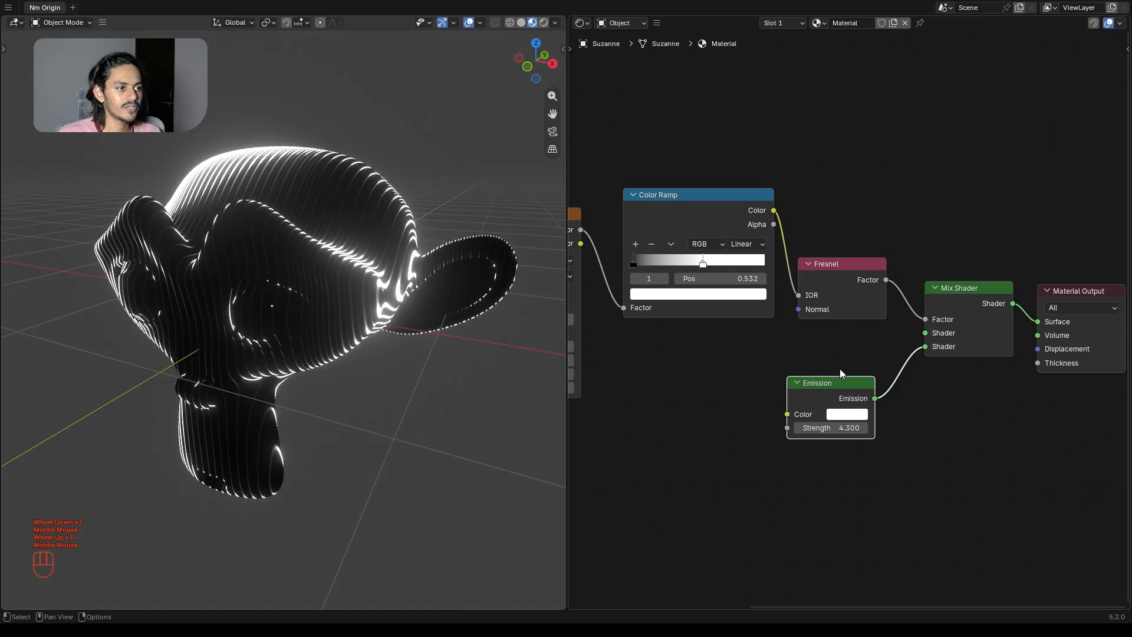
scroll(840, 369, up, 3)
drag(946, 319, 946, 336)
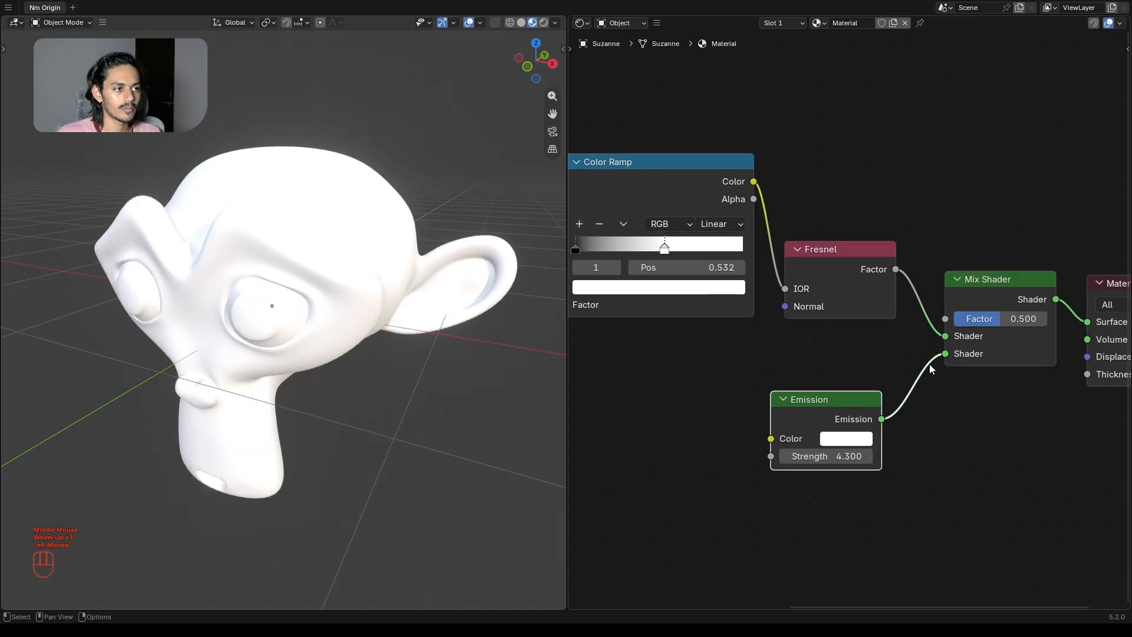
ctrl+right_drag(908, 363, 917, 388)
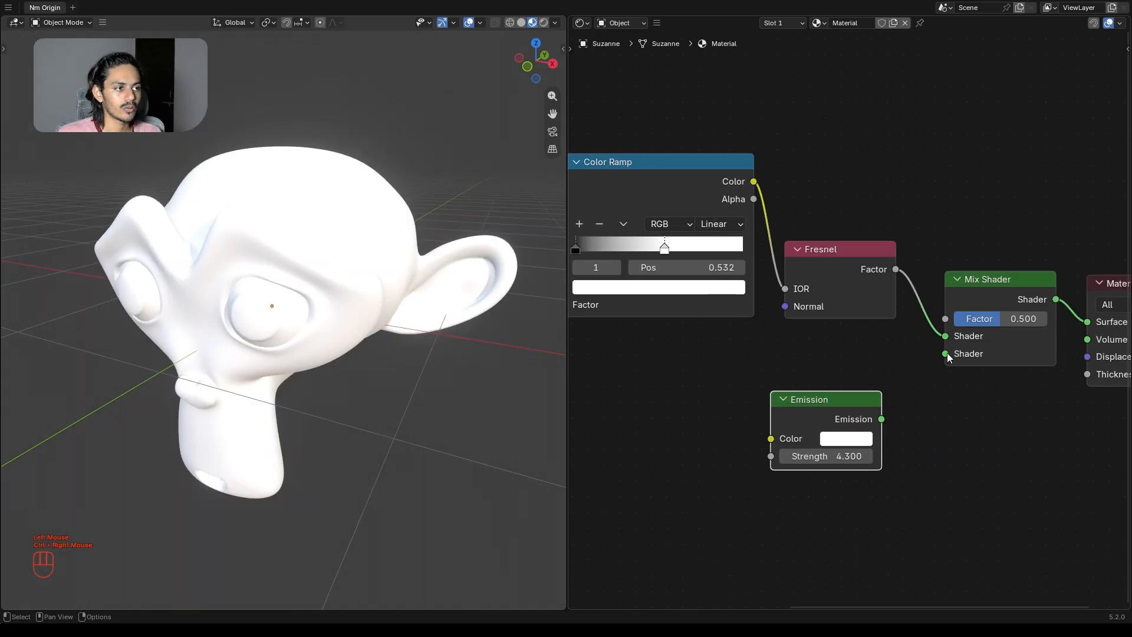
middle_drag(281, 246, 622, 295)
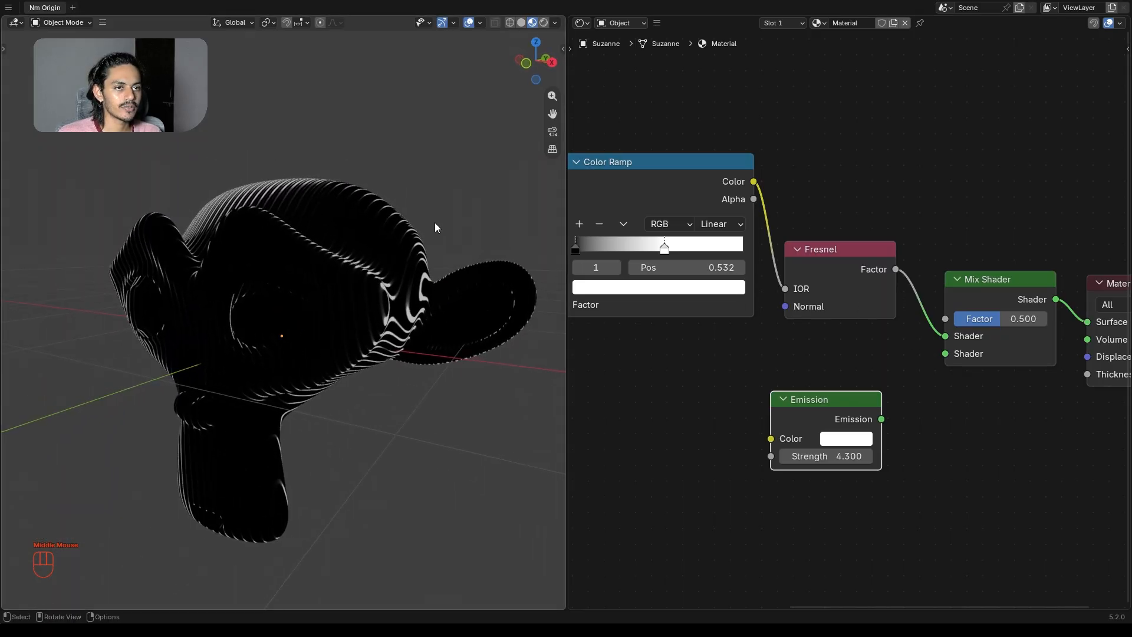
- Reconnect the Fresnel to the Mix Shader's Factor input and the Emission to its second Shader input
drag(946, 336, 958, 322)
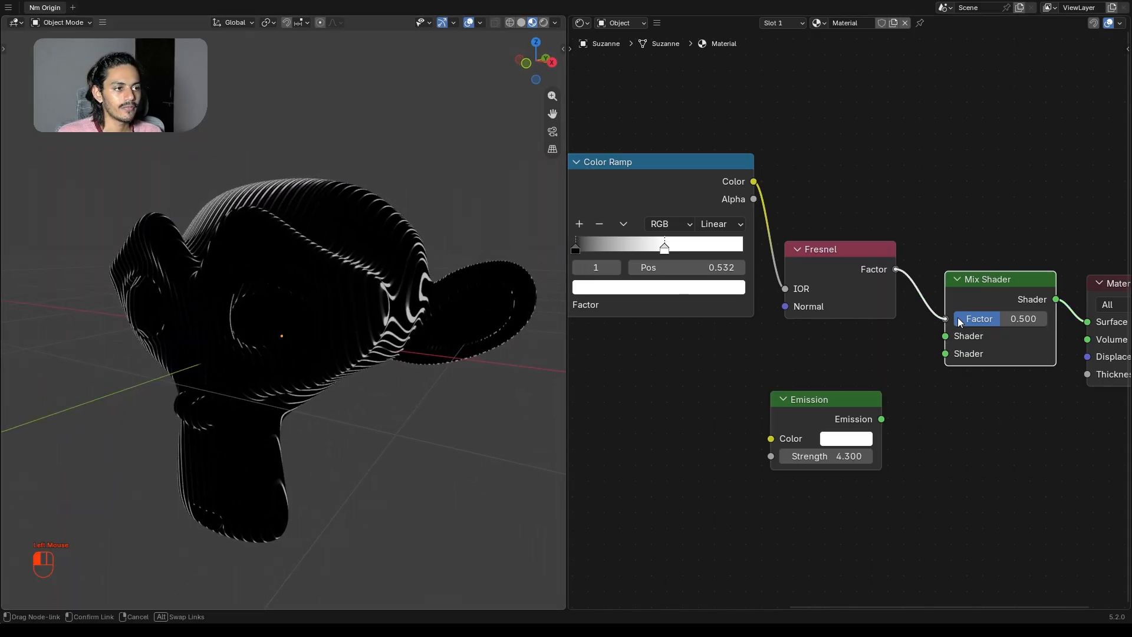
drag(882, 419, 946, 354)
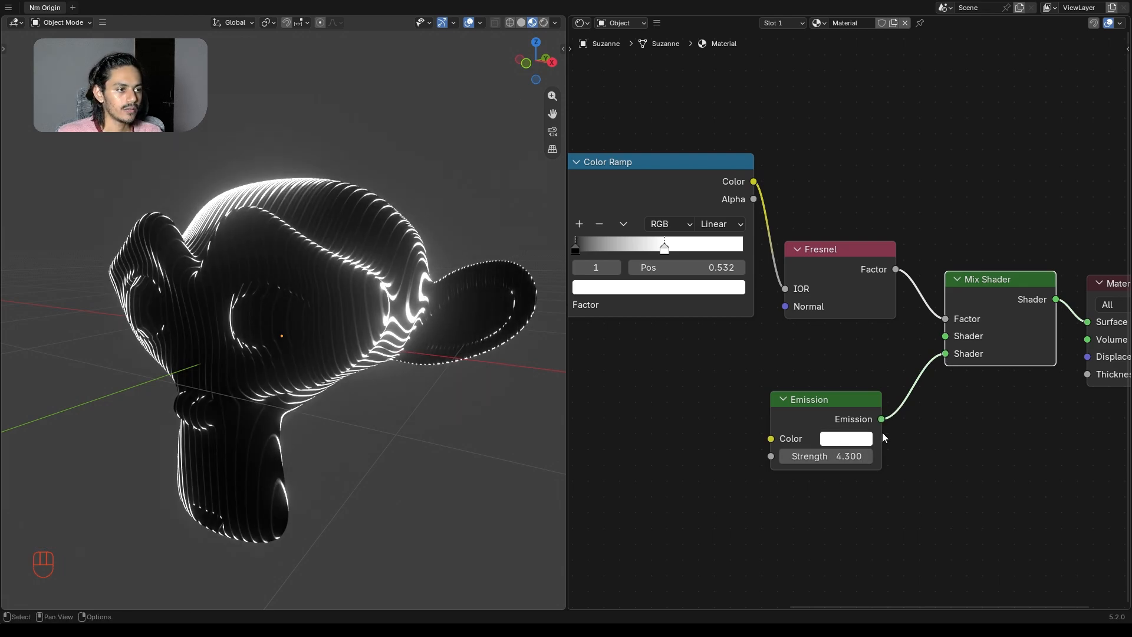
- Set the Emission shader's color to orange and its strength to 10
click(860, 441)
drag(864, 268, 858, 278)
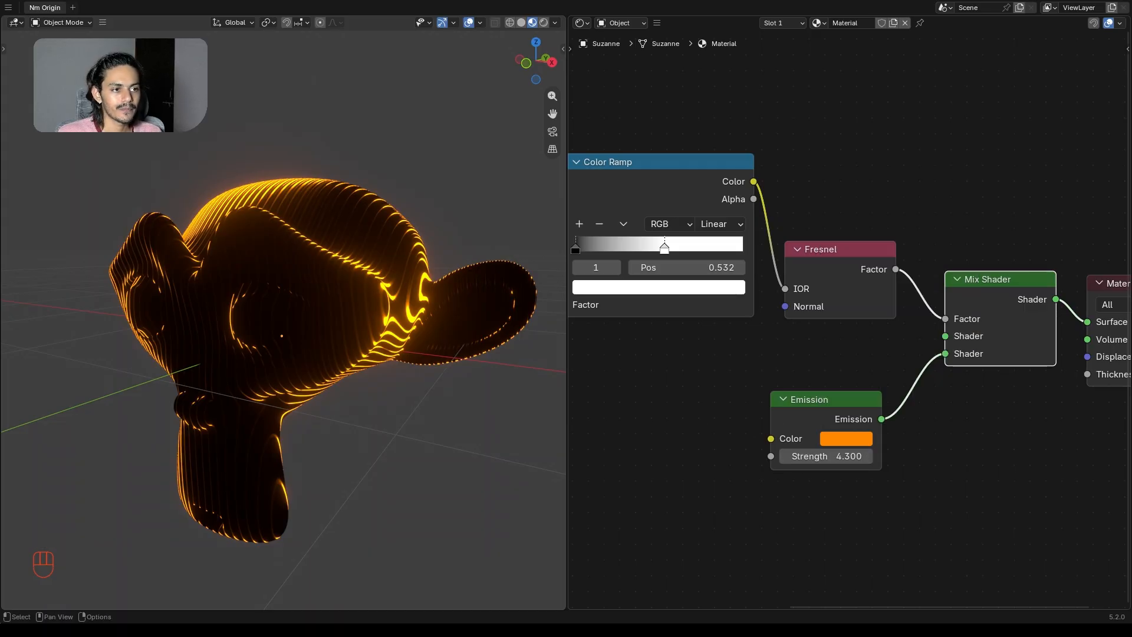
click(853, 459)
text(10)
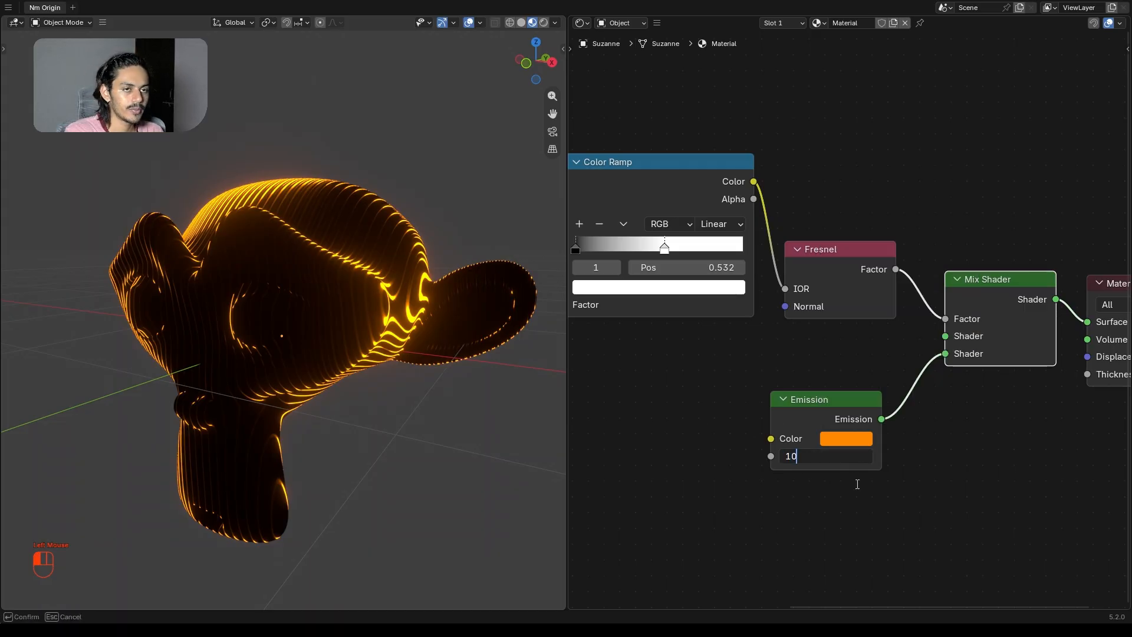
key(Return)
scroll(489, 413, down, 1)
mouse_move(489, 413)
middle_down()
mouse_move(423, 374)
mouse_move(496, 413)
middle_up()
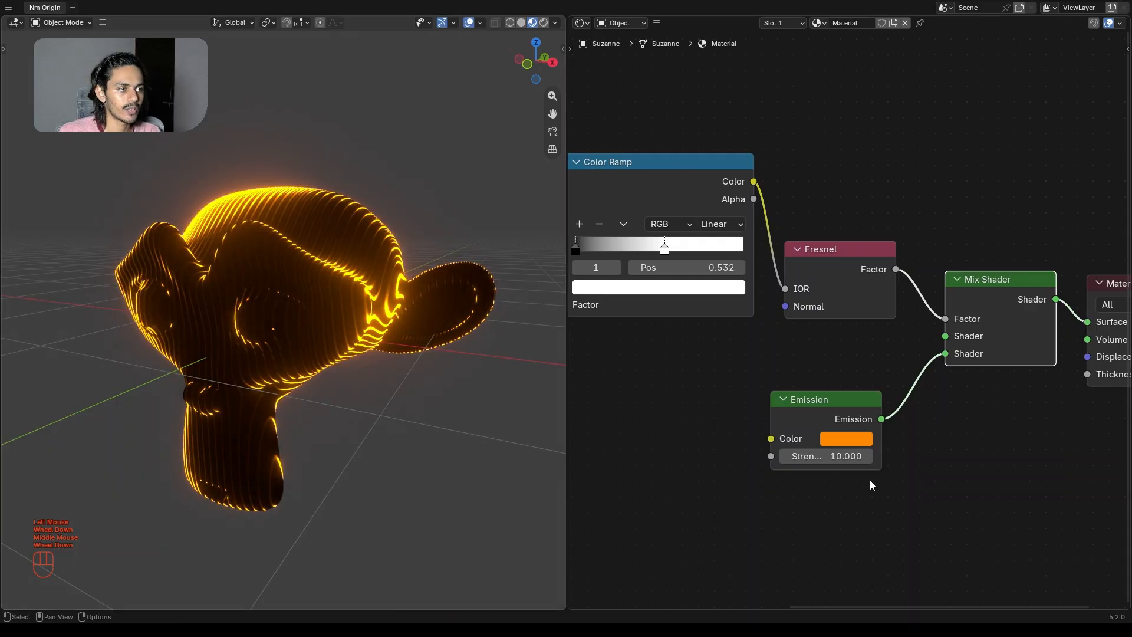
- Move the Mix Shader and Material Output farther from the Fresnel, and shift the Emission node down toward them
scroll(838, 475, down, 3)
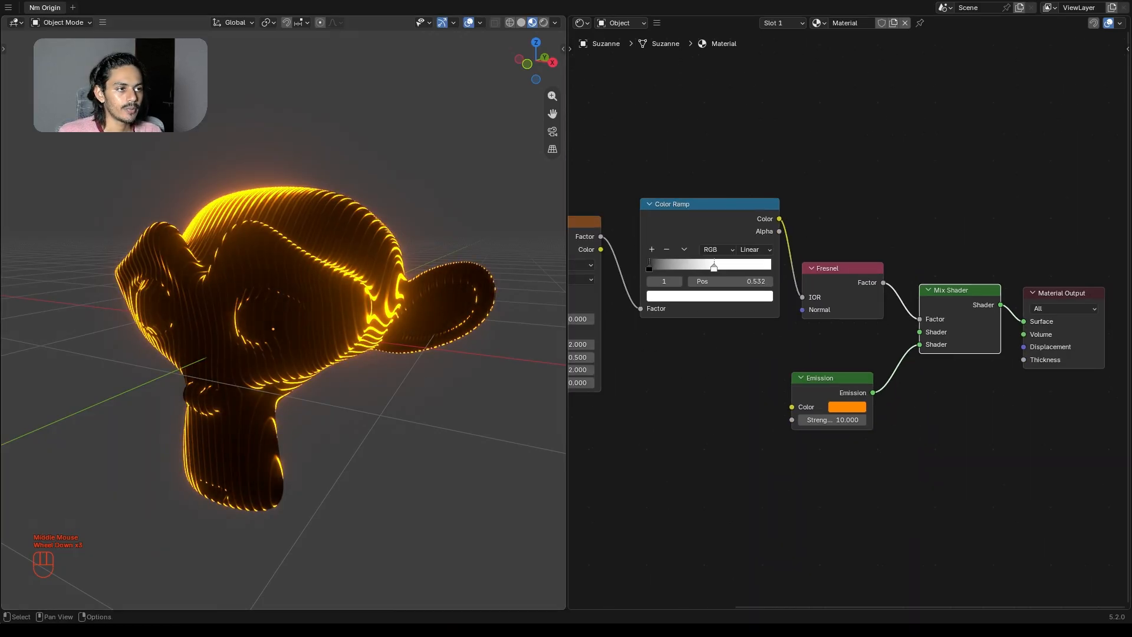
middle_drag(902, 430, 768, 440)
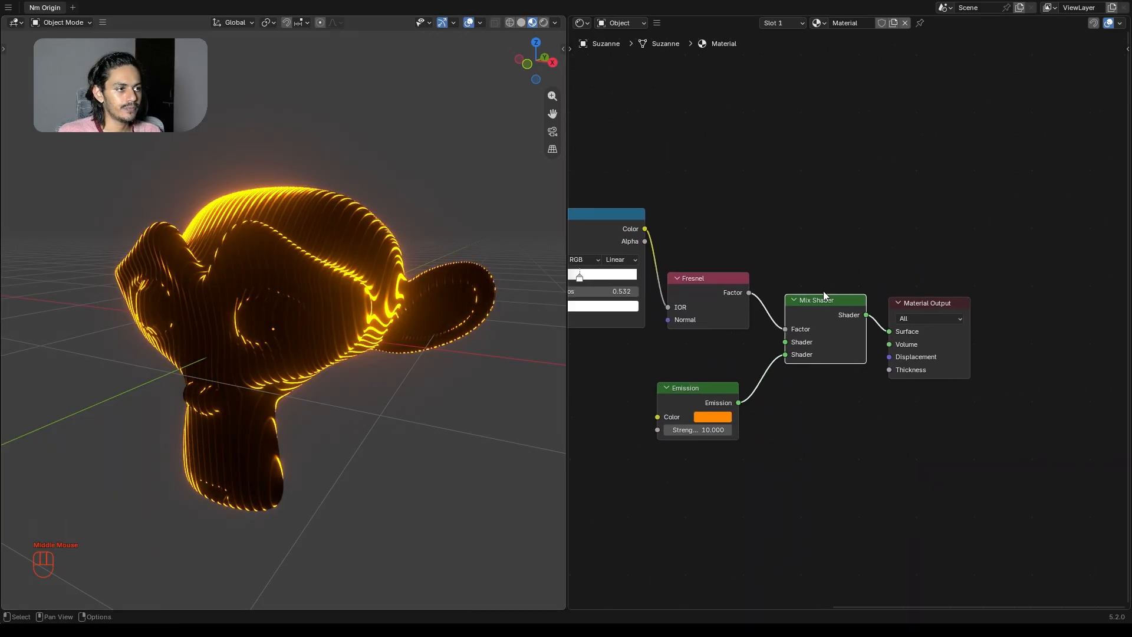
drag(830, 250, 942, 358)
drag(828, 314, 928, 319)
drag(721, 391, 800, 430)
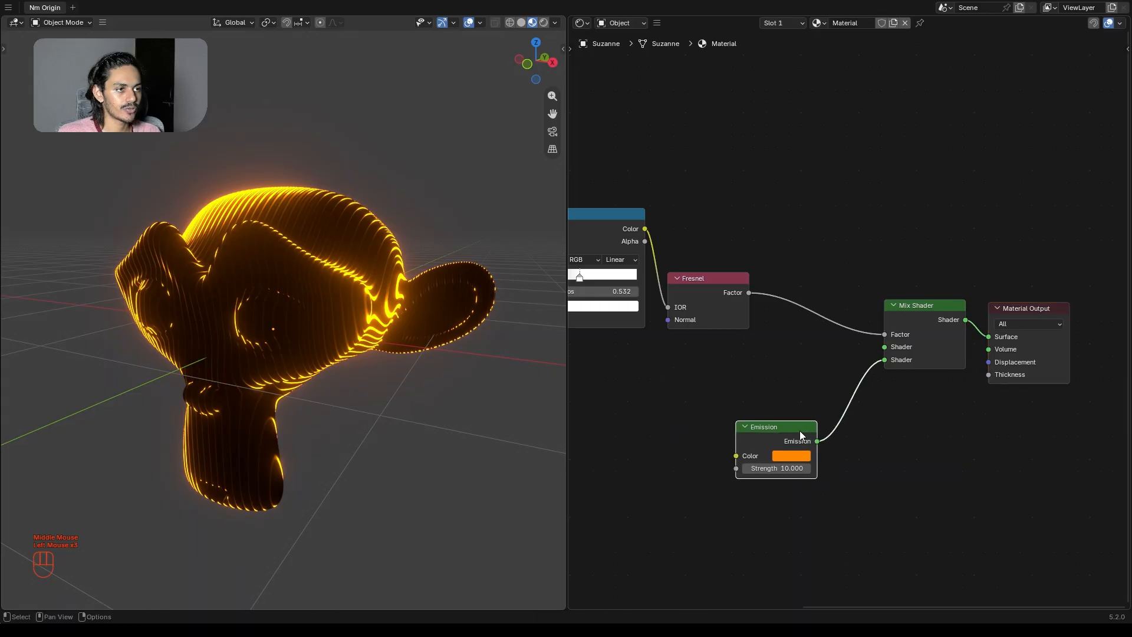
click(725, 405)
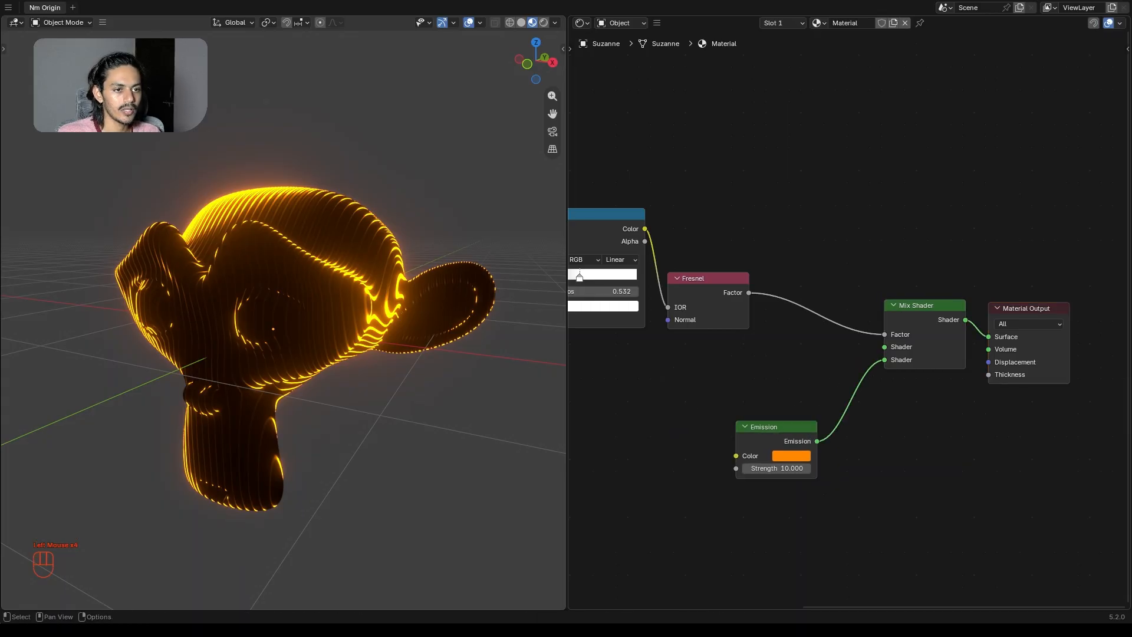
- Add a Layer Weight node and place it beneath the Color Ramp and Fresnel nodes
key(shift+a)
text(l)
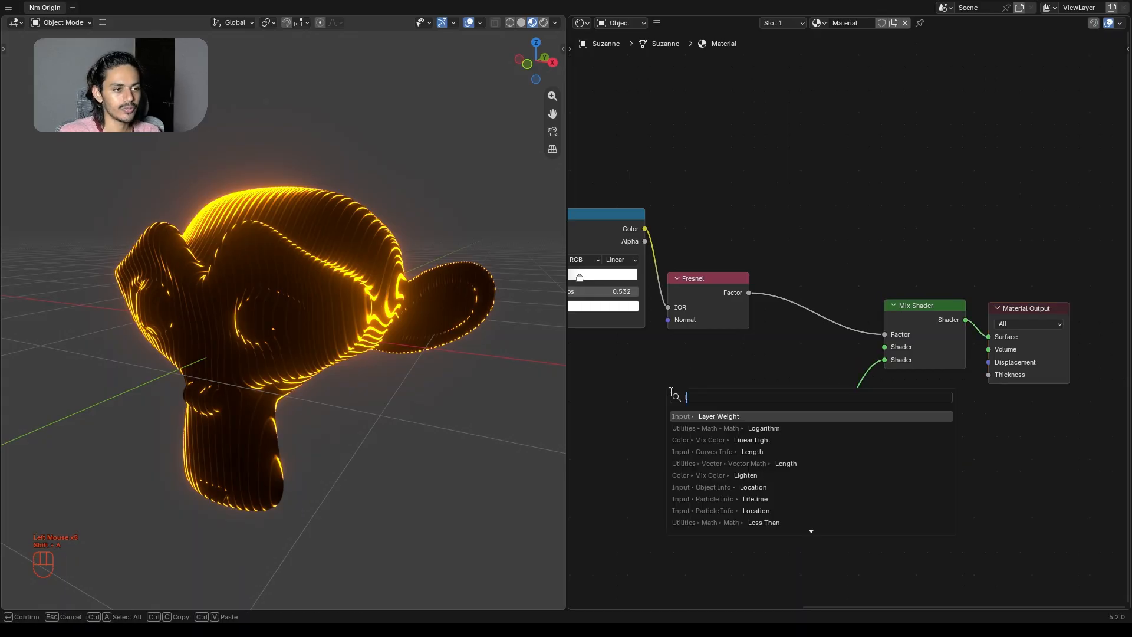
click(710, 415)
click(663, 381)
middle_drag(657, 406, 746, 386)
drag(746, 387, 716, 383)
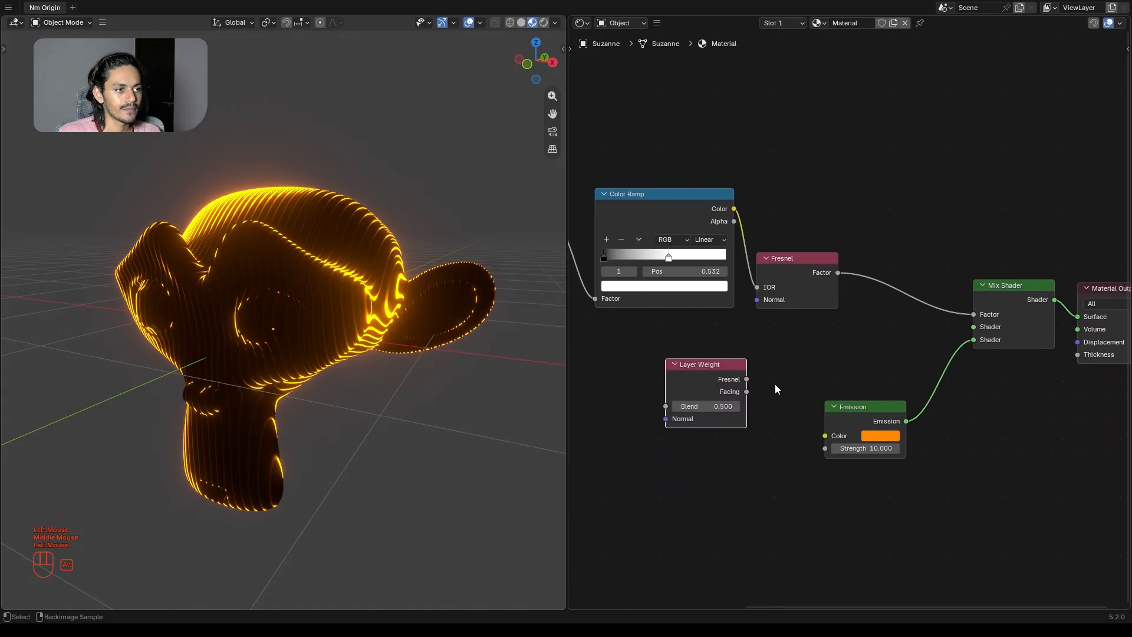
- Connect the Layer Weight's Facing output to the Mix Shader's first Shader input and move the Emission node farther down
scroll(745, 391, up, 1)
middle_drag(745, 391, 805, 356)
scroll(807, 358, up, 2)
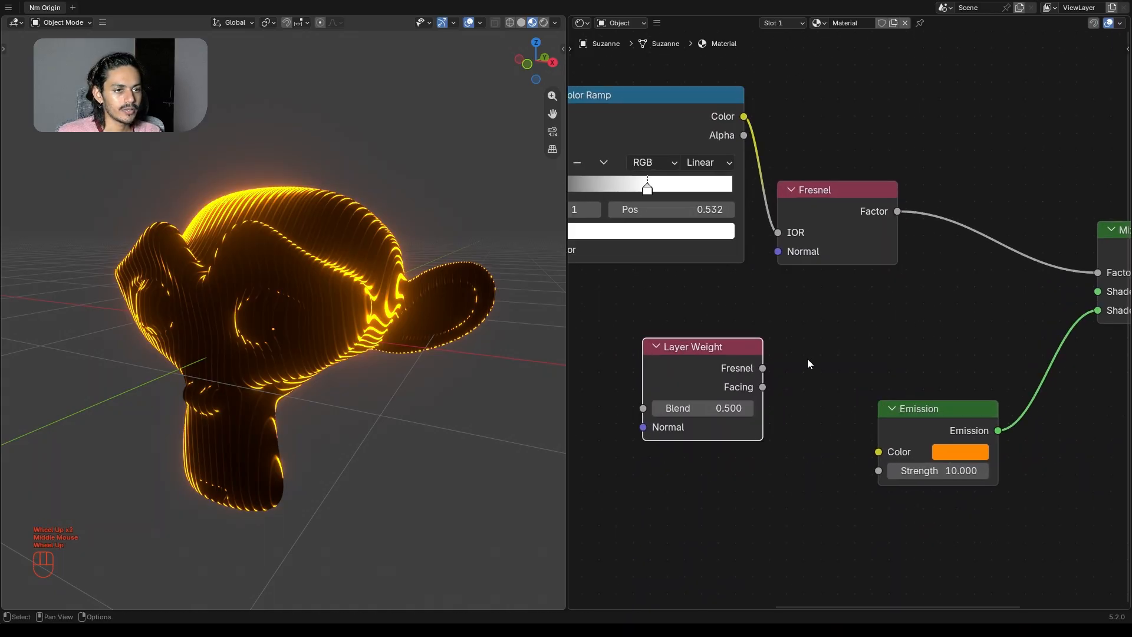
drag(759, 388, 1098, 292)
middle_drag(942, 391, 855, 416)
drag(855, 439, 1000, 505)
click(802, 439)
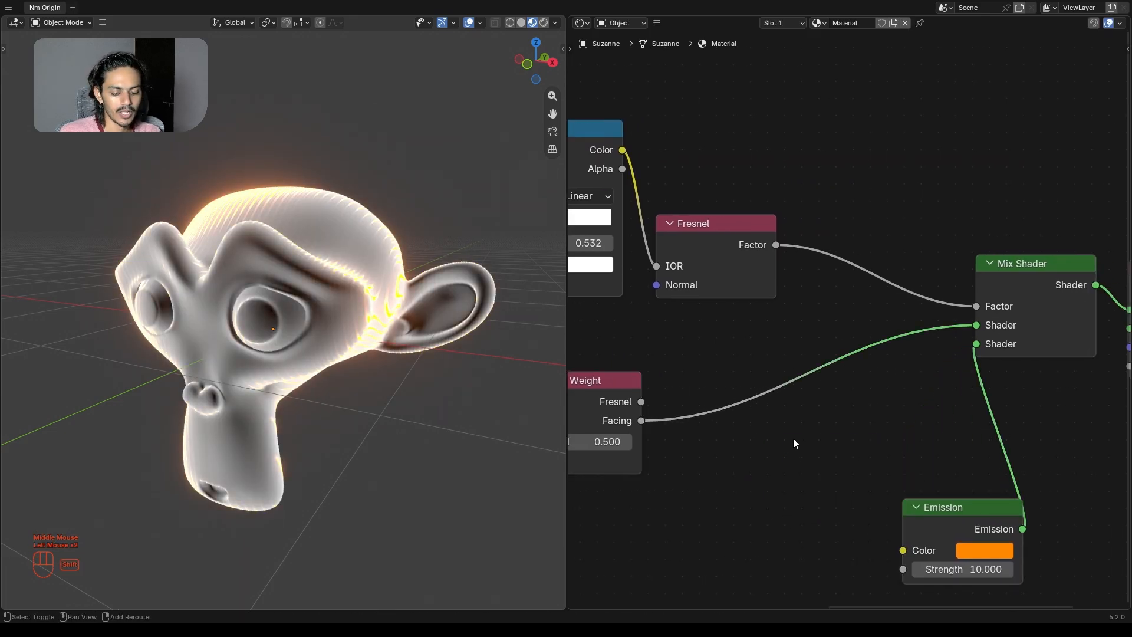
- Insert a Color Ramp on the link between the Layer Weight's Facing output and the Mix Shader
key(shift+a)
text(c)
key(Return)
click(720, 307)
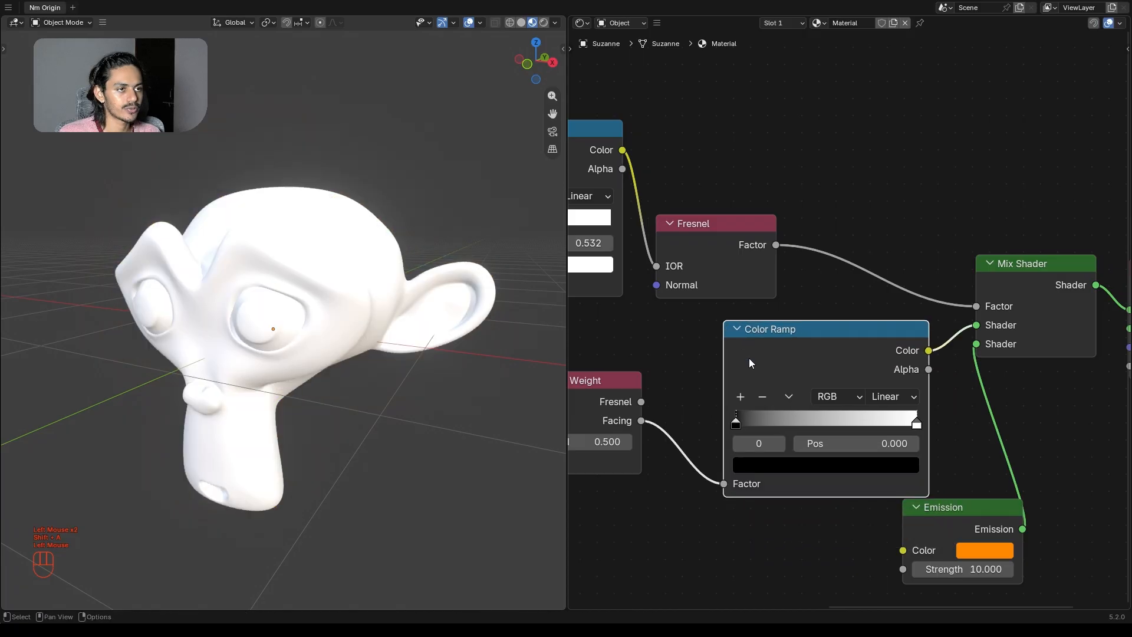
scroll(690, 368, down, 2)
middle_drag(778, 375, 867, 381)
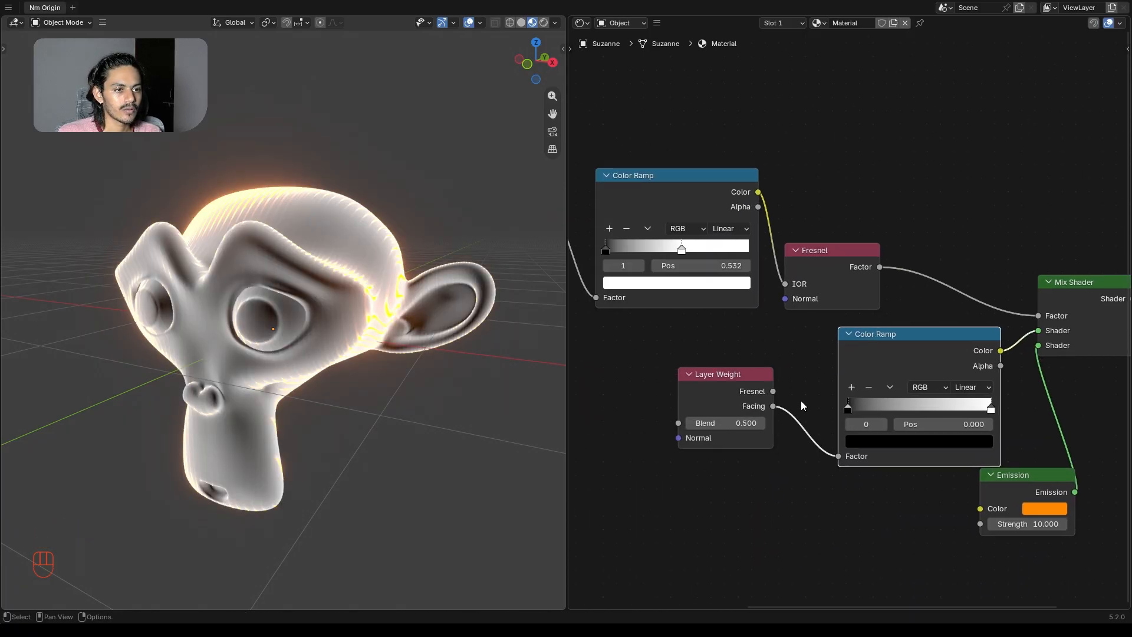
- Reverse the new Color Ramp's stops so white sits at 0 and black at 0.191
scroll(802, 406, up, 3)
drag(1074, 463, 848, 462)
click(850, 463)
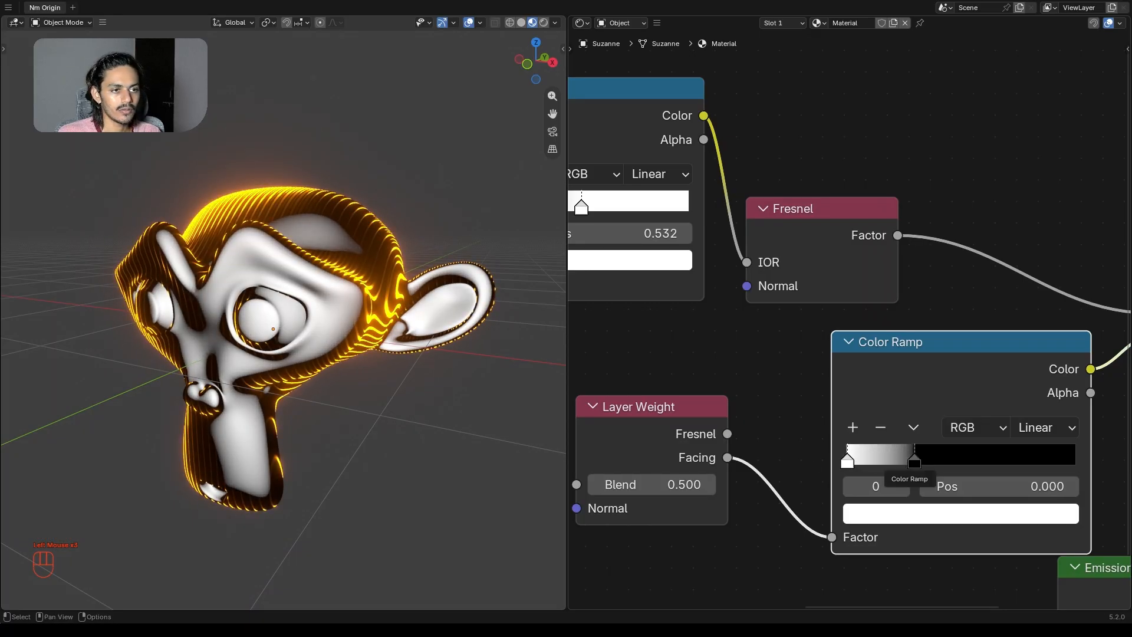
drag(914, 462, 891, 462)
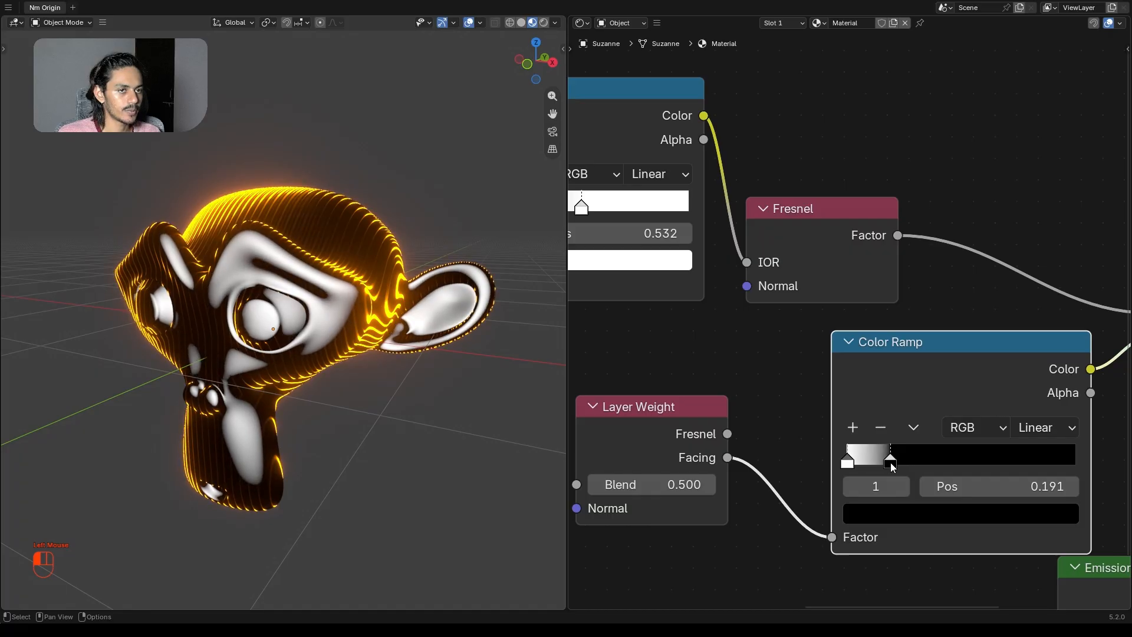
- Set the Layer Weight Color Ramp's interpolation to B-Spline and its black stop's position to 0.177
click(1049, 430)
click(976, 428)
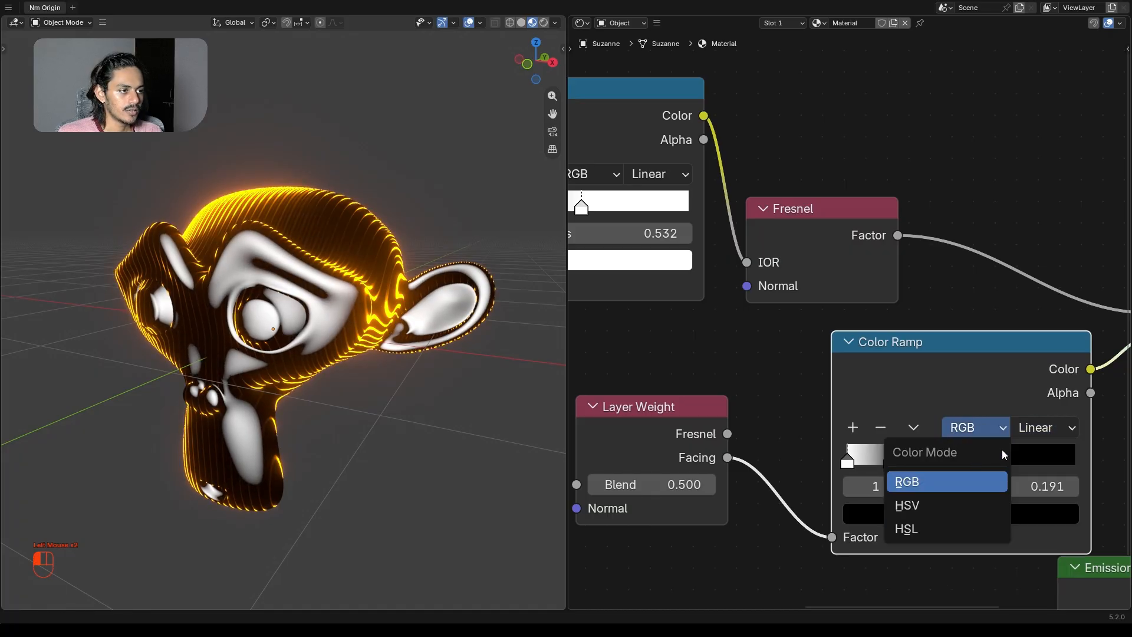
click(1038, 429)
click(992, 556)
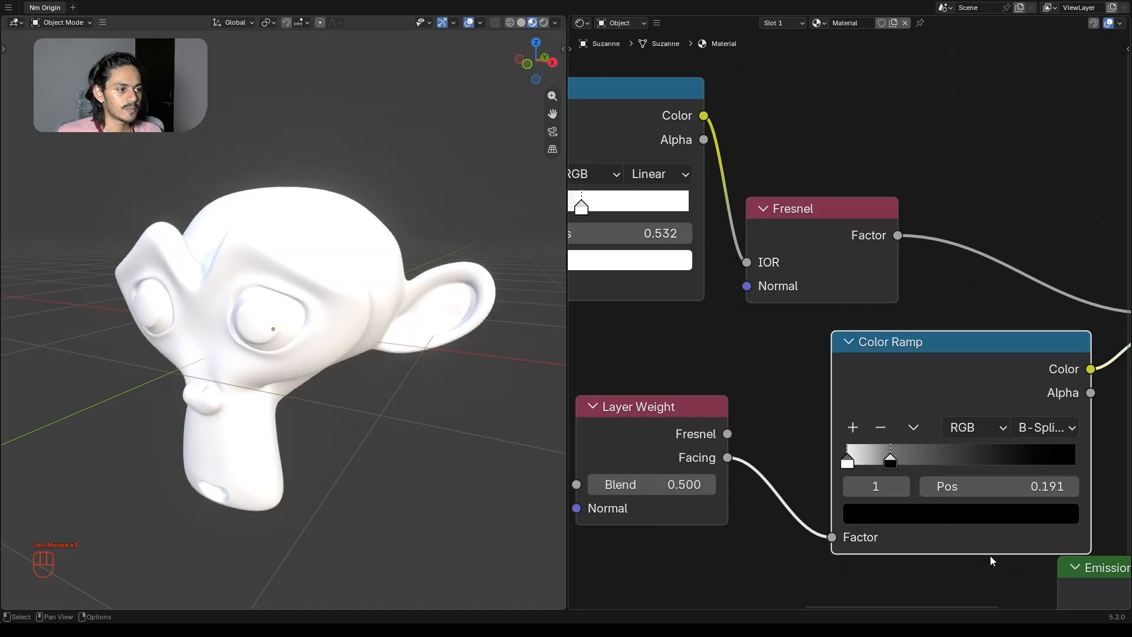
scroll(953, 375, down, 1)
middle_drag(979, 398, 855, 304)
scroll(856, 304, up, 2)
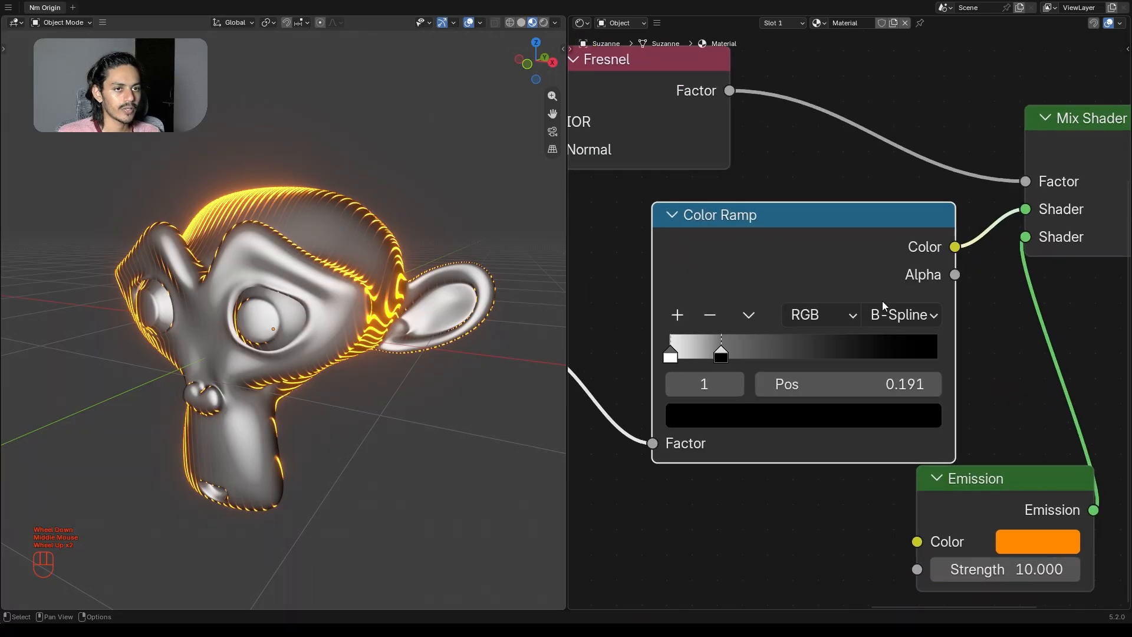
click(877, 158)
drag(724, 350, 720, 351)
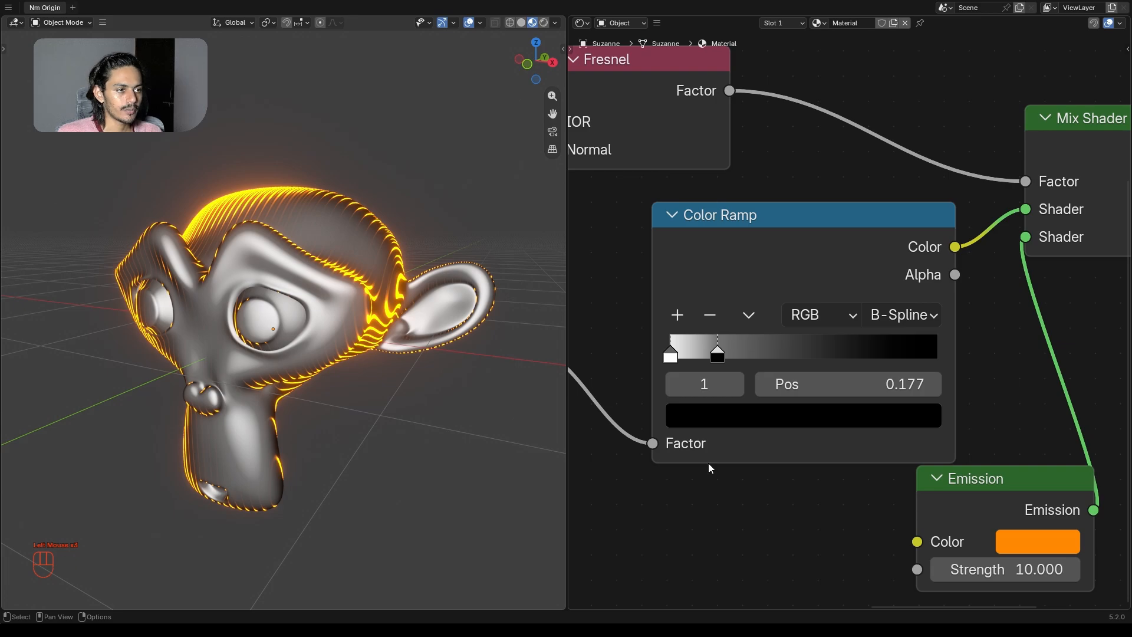
- Lower the Layer Weight node slightly and set its Blend to 0.7
middle_drag(680, 471, 1024, 357)
middle_drag(879, 358, 897, 452)
drag(808, 293, 810, 341)
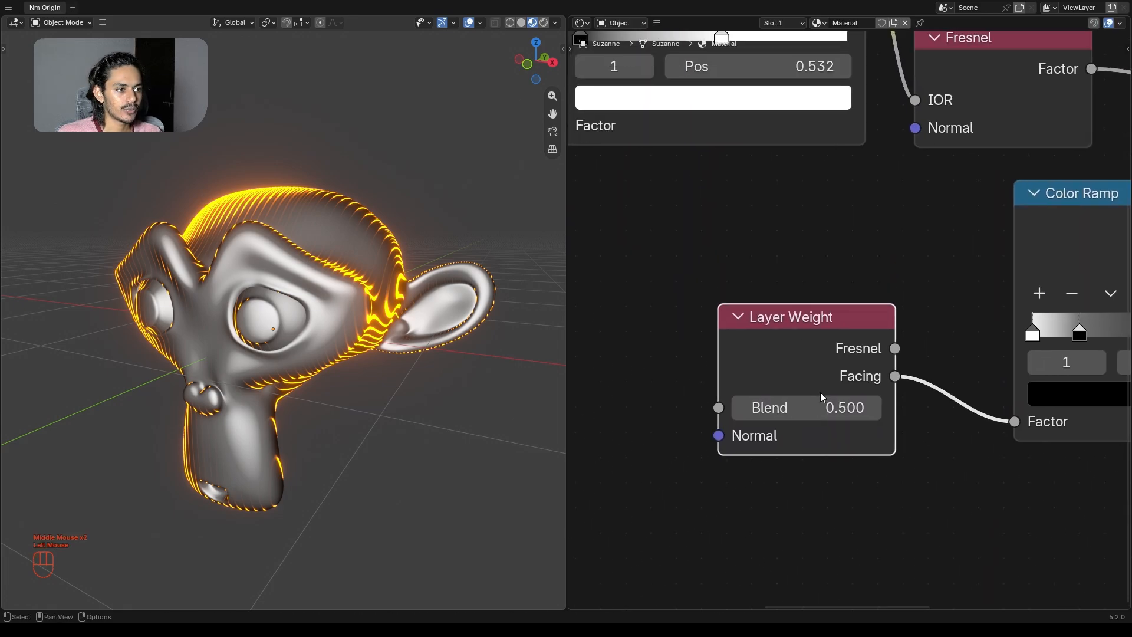
drag(822, 407, 893, 407)
click(806, 408)
text(.7)
key(Return)
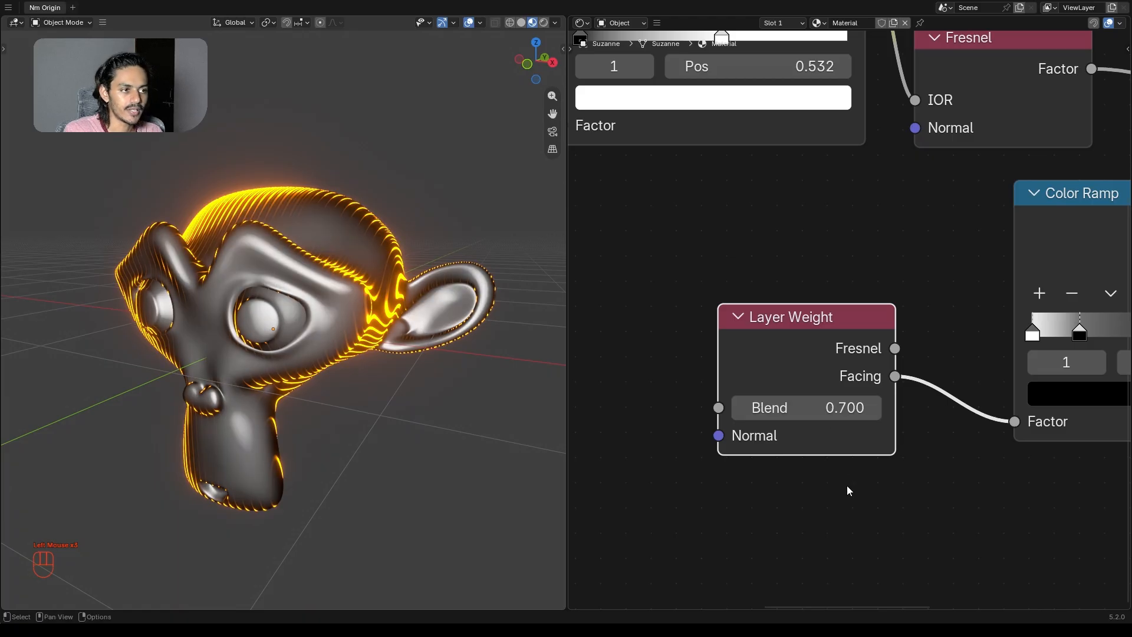
- Move the Material Output farther away, duplicate the Mix Shader, and insert the copy on the link between them
middle_drag(480, 379, 423, 357)
middle_drag(771, 407, 728, 434)
scroll(859, 408, down, 4)
scroll(859, 409, down, 2)
scroll(728, 434, down, 2)
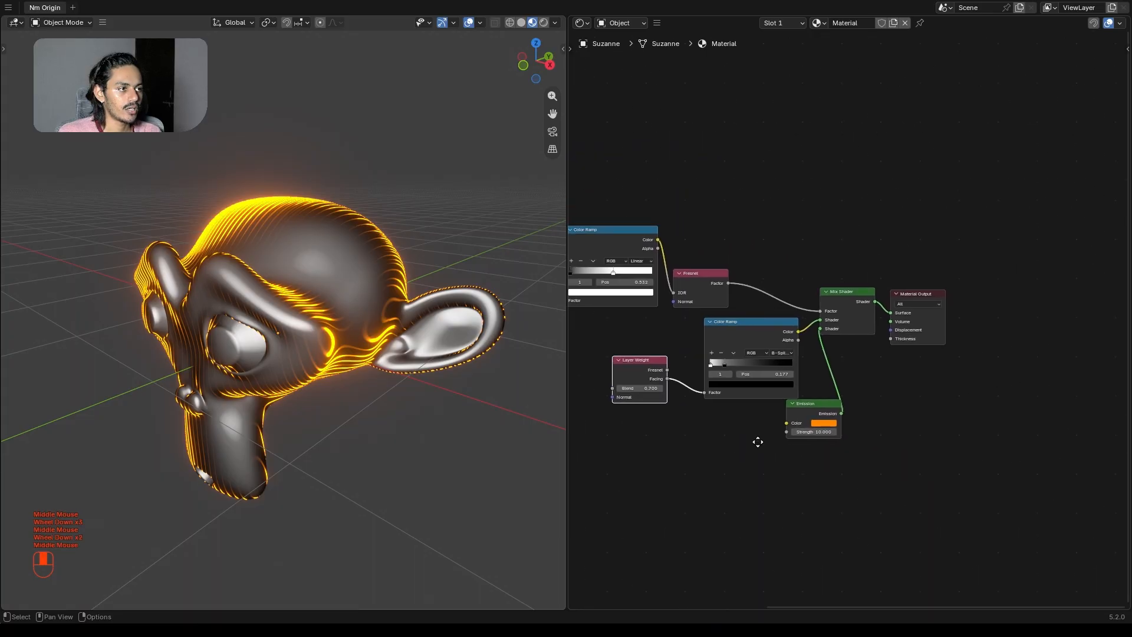
middle_drag(843, 351, 780, 383)
scroll(780, 383, up, 2)
drag(853, 317, 925, 287)
click(775, 309)
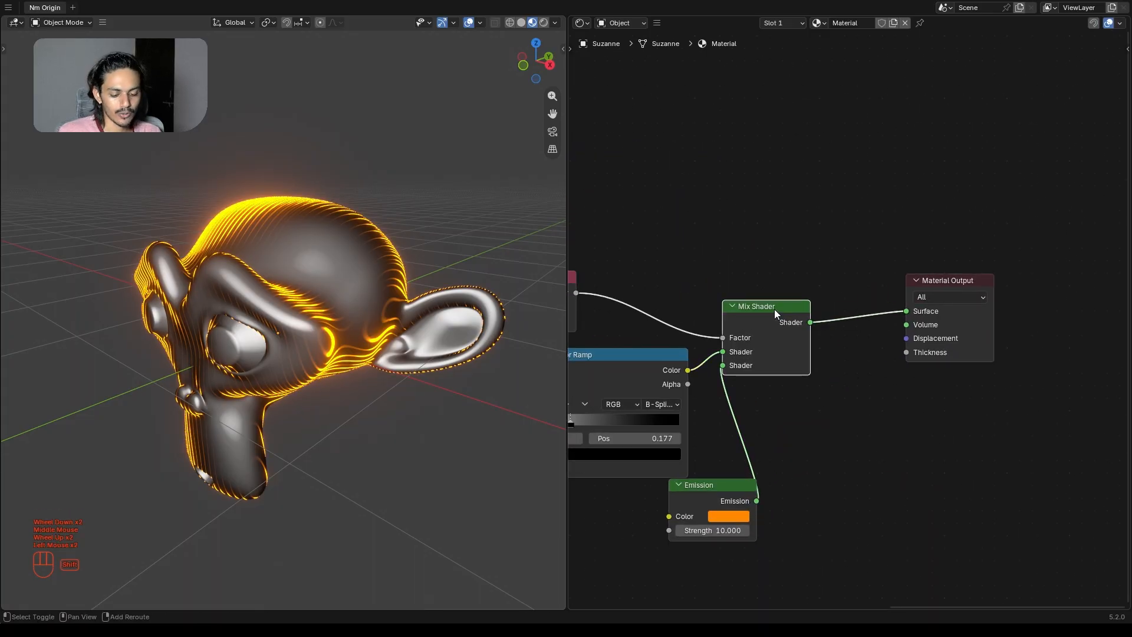
key(shift+d)
click(888, 282)
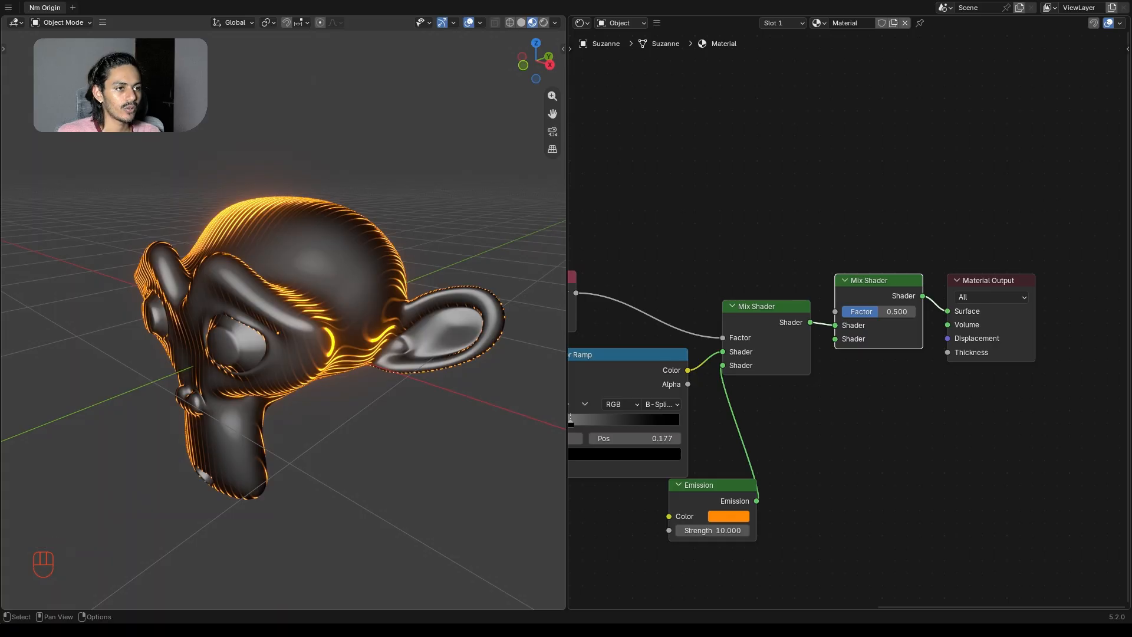
- Switch the incoming link to the duplicated Mix Shader's second Shader input and move that node up with the Material Output
drag(836, 326, 836, 339)
mouse_move(881, 227)
mouse_down()
mouse_move(1000, 297)
mouse_move(931, 301)
mouse_move(911, 244)
mouse_move(935, 207)
mouse_up()
click(743, 206)
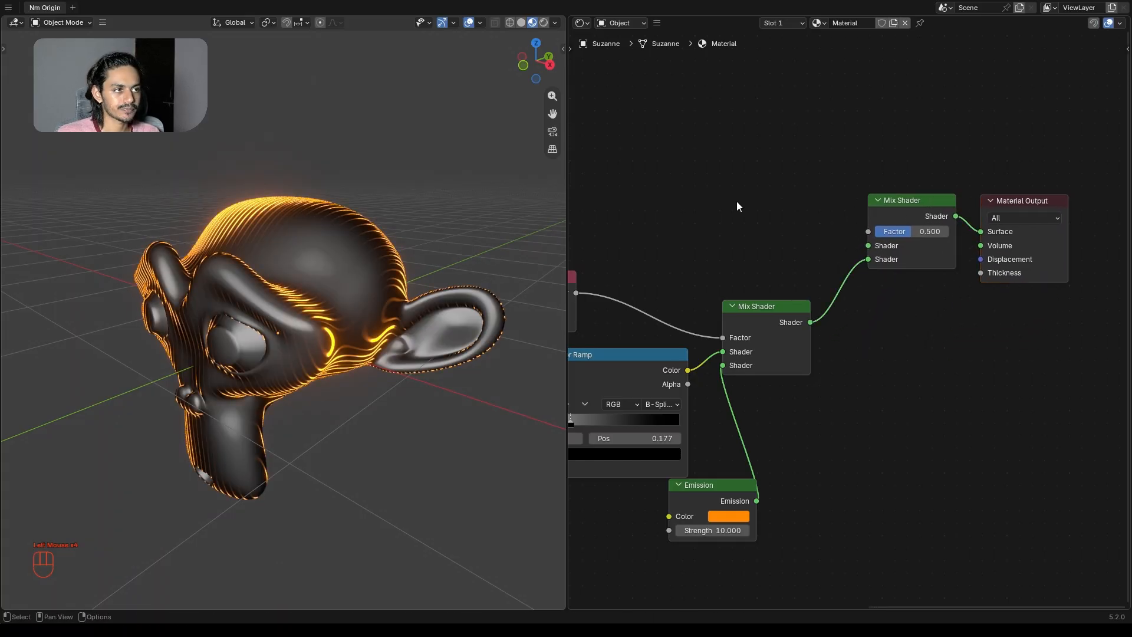
- Add a Transparent BSDF above the first Mix Shader and connect it to the duplicated Mix Shader's first Shader input
middle_drag(725, 203, 751, 264)
key(shift+a)
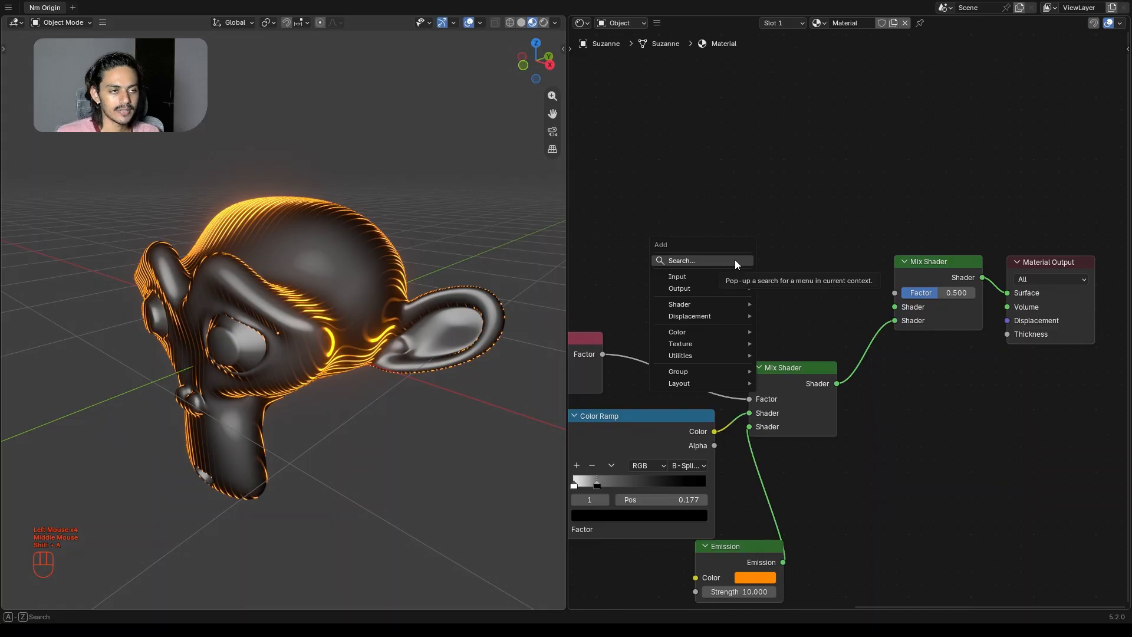
text(tr)
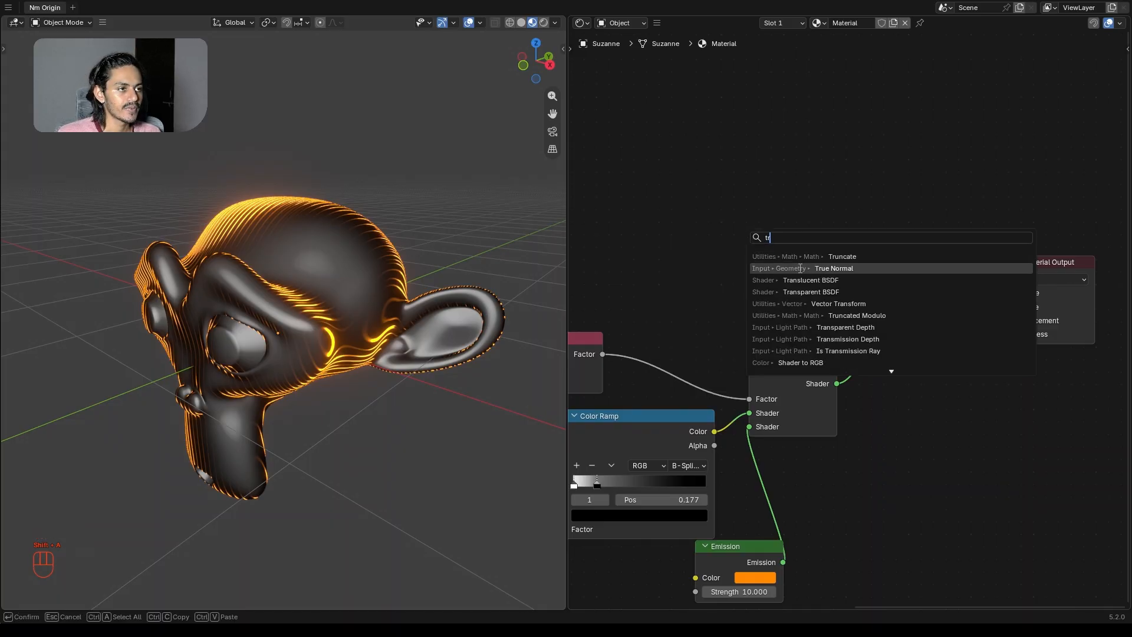
click(831, 291)
click(718, 252)
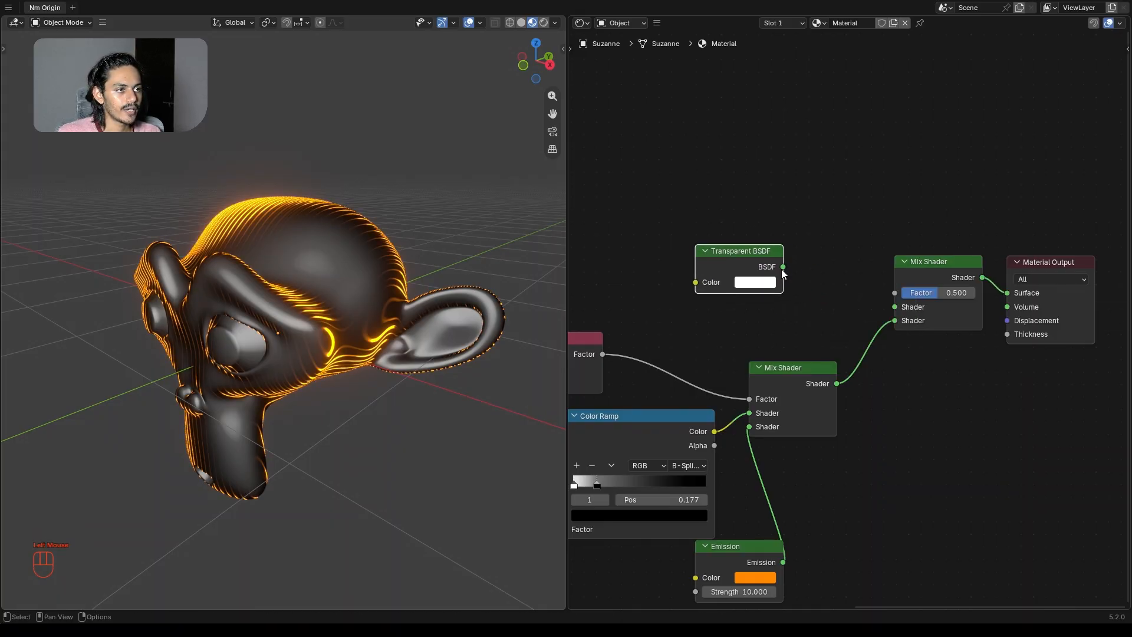
scroll(781, 269, up, 3)
middle_drag(788, 268, 819, 303)
drag(815, 294, 993, 358)
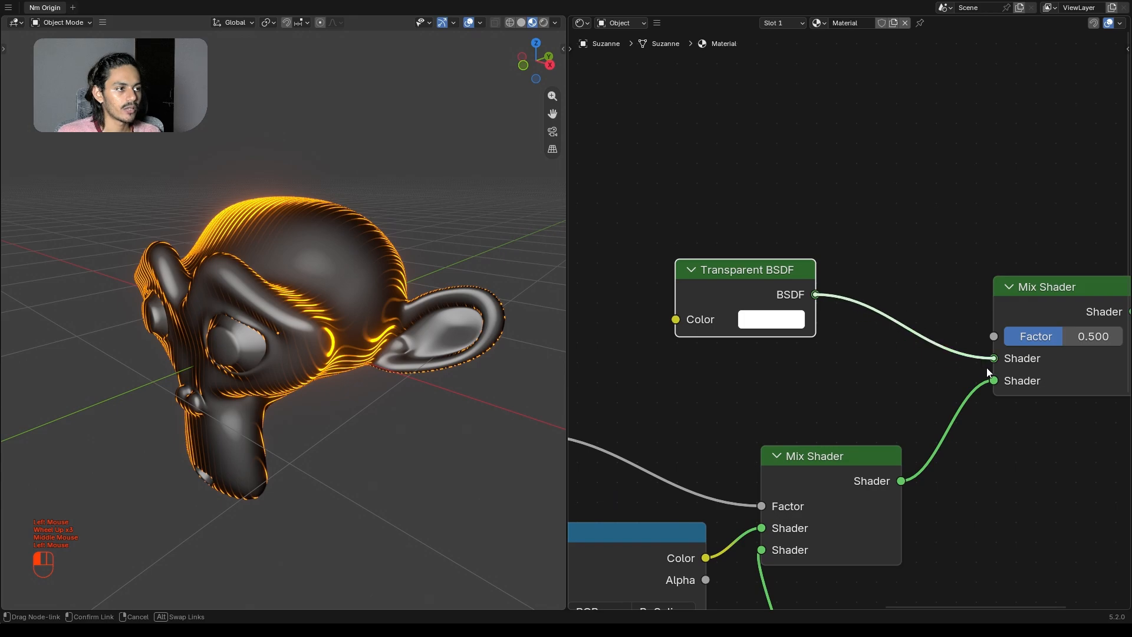
drag(716, 255, 643, 224)
middle_drag(424, 330, 420, 259)
click(761, 303)
key(shift+a)
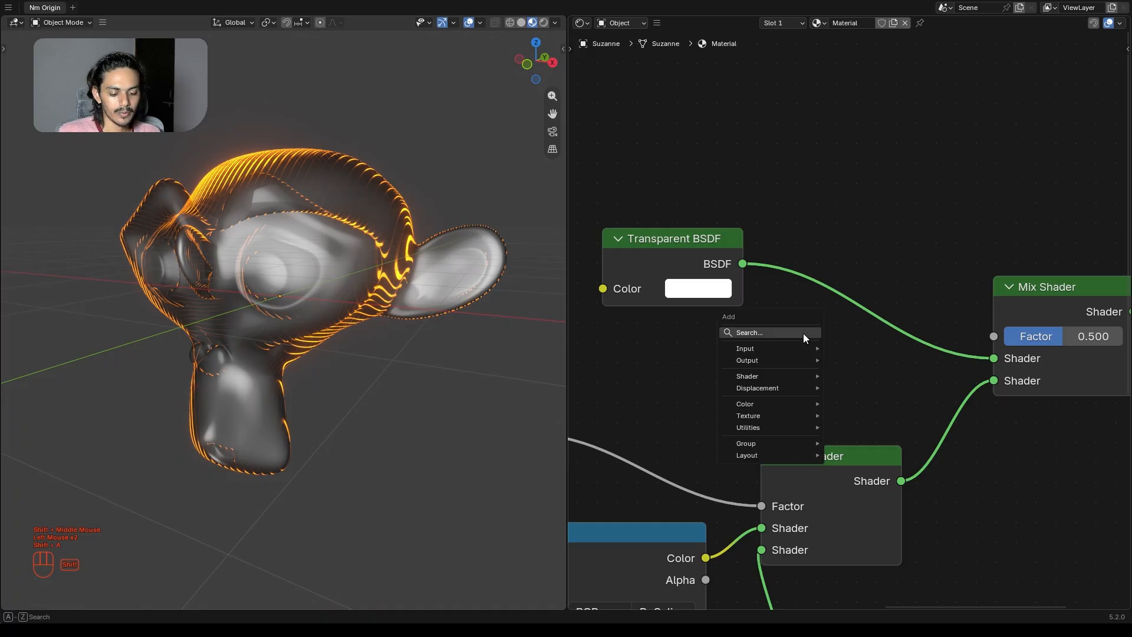
text(d)
key(shift+a)
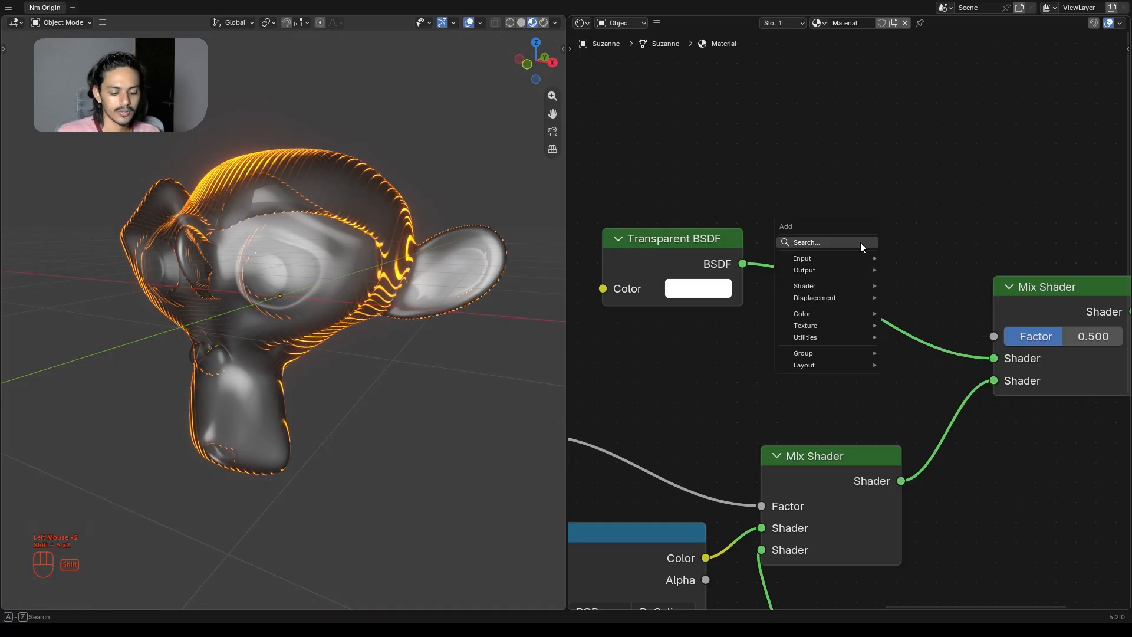
text(d)
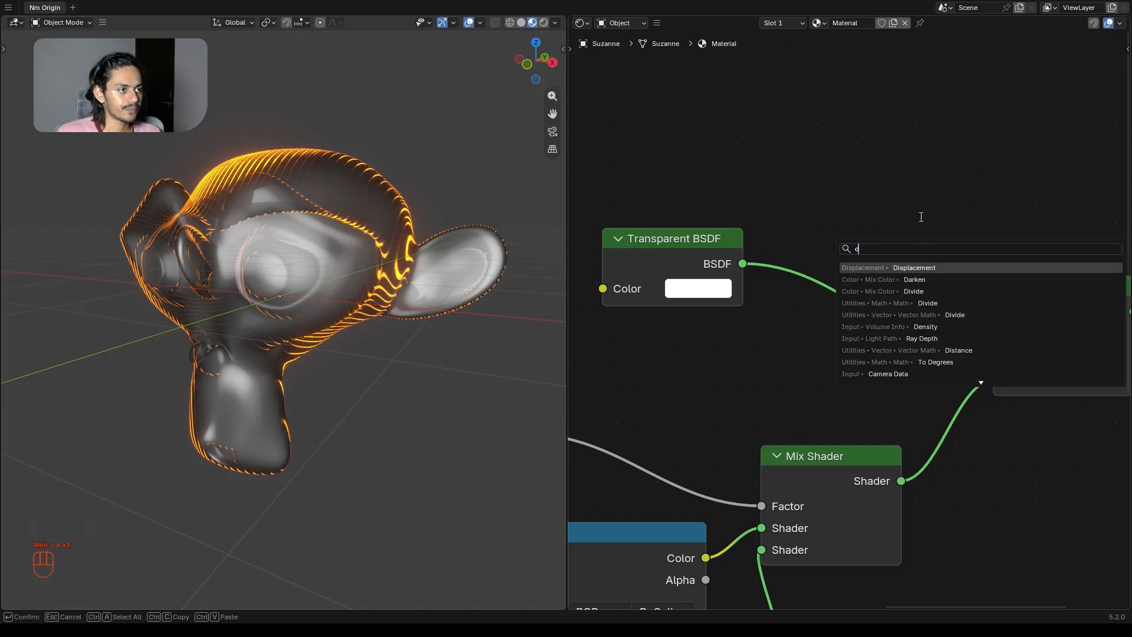
key(shift+a)
text(dd)
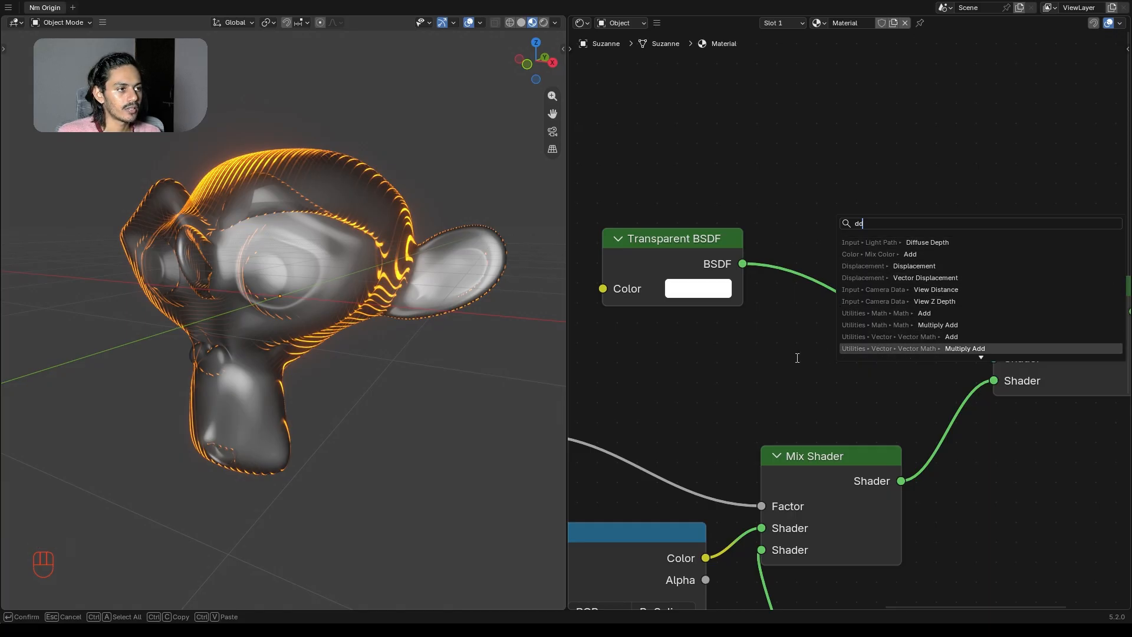
key(Escape)
- Insert an Add Shader after the Transparent BSDF and feed the Transparent BSDF into both of its Shader inputs
key(shift+a)
text(a)
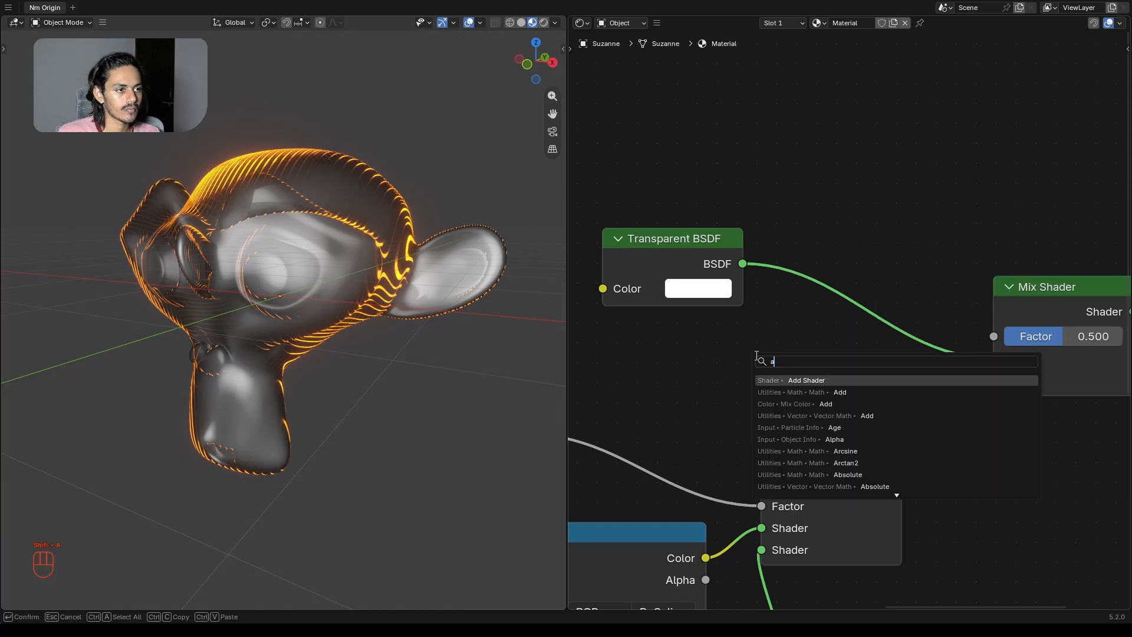
text(d)
key(BackSpace)
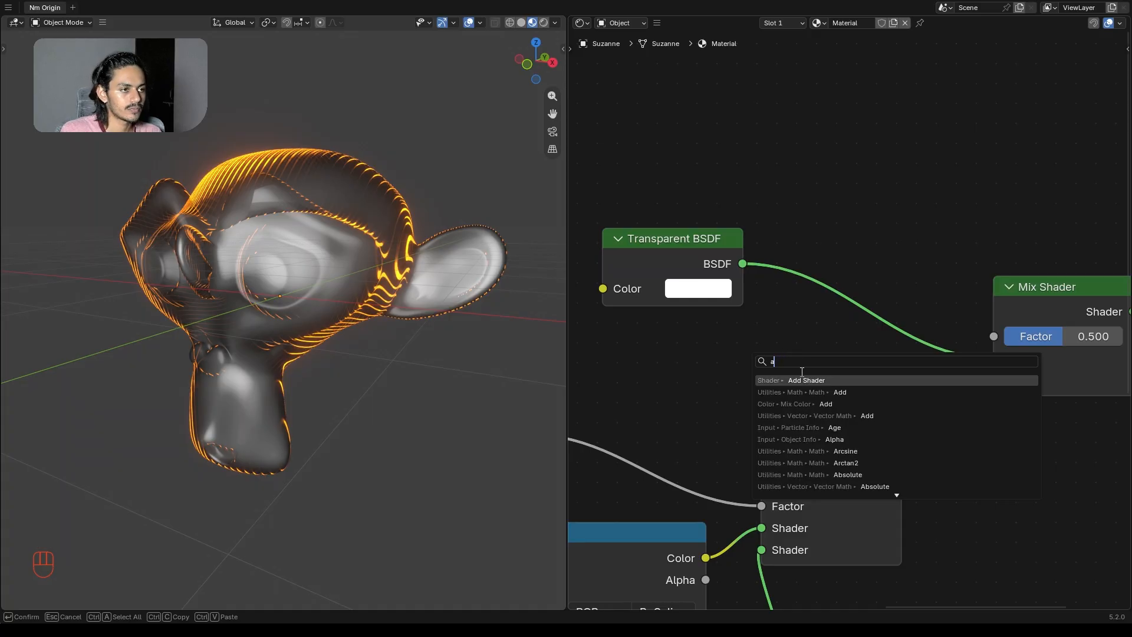
click(801, 377)
click(779, 220)
click(741, 266)
drag(743, 265, 783, 316)
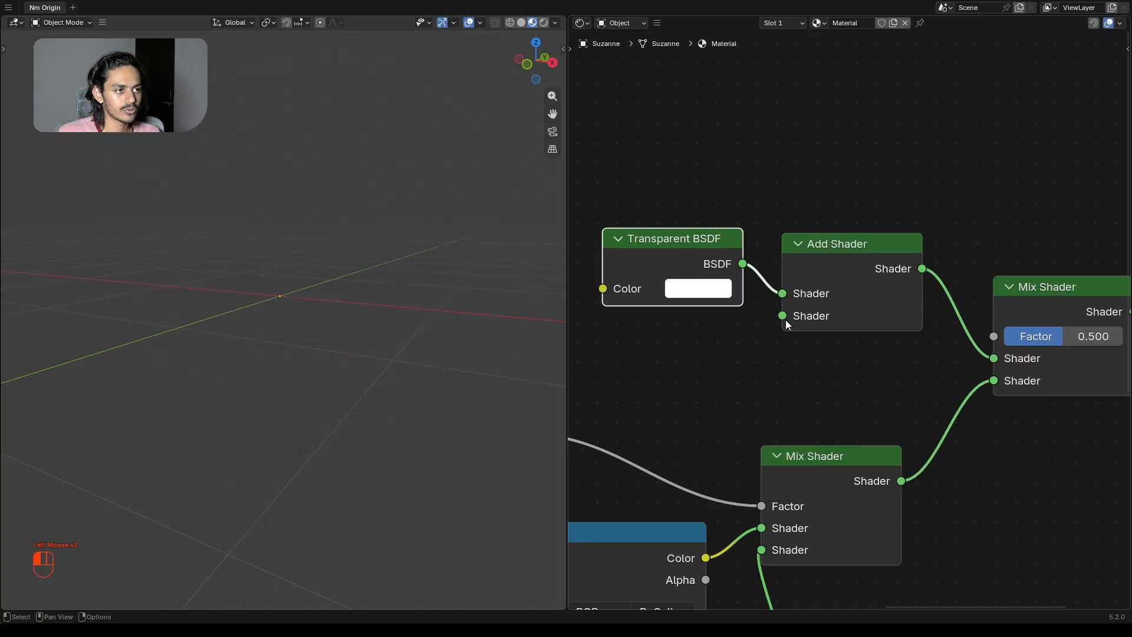
- Tidy the layout by moving the Transparent BSDF and Add Shader closer to the first Mix Shader, and the final Mix Shader and Material Output up
drag(676, 287, 666, 278)
scroll(692, 273, down, 3)
middle_drag(754, 276, 743, 327)
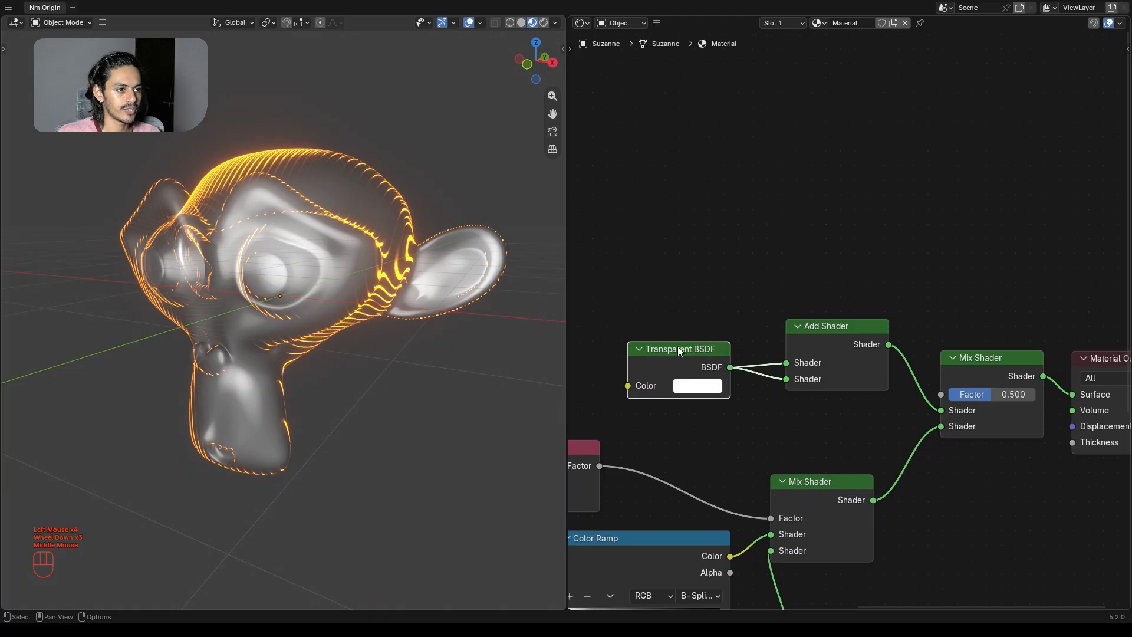
drag(681, 352, 706, 352)
scroll(766, 361, down, 2)
drag(724, 239, 855, 370)
drag(843, 345, 835, 377)
click(861, 315)
drag(949, 306, 1038, 389)
drag(953, 356, 971, 302)
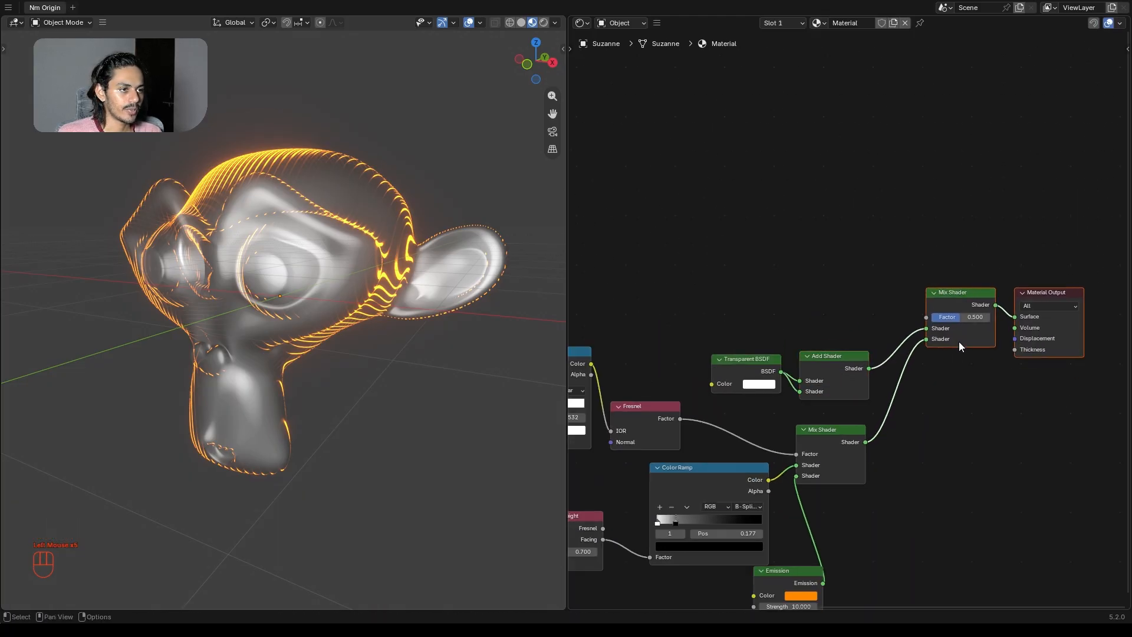
- Review the whole node tree and inspect the semi-transparent glowing head from the front
scroll(943, 383, down, 4)
middle_drag(944, 384, 1007, 384)
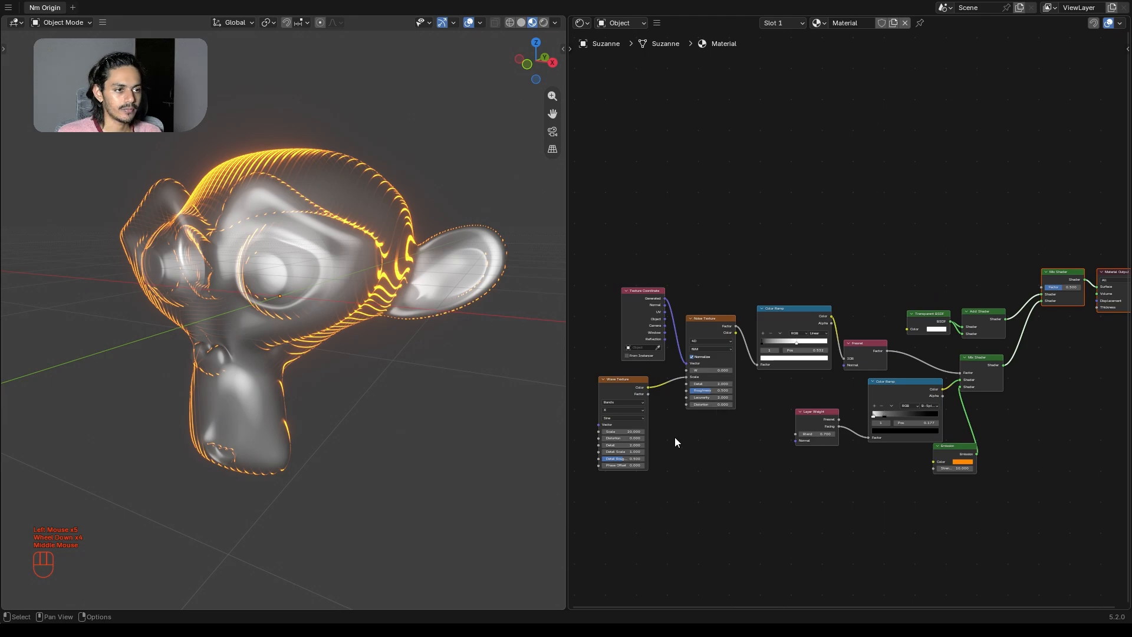
middle_drag(675, 437, 649, 465)
scroll(767, 401, up, 3)
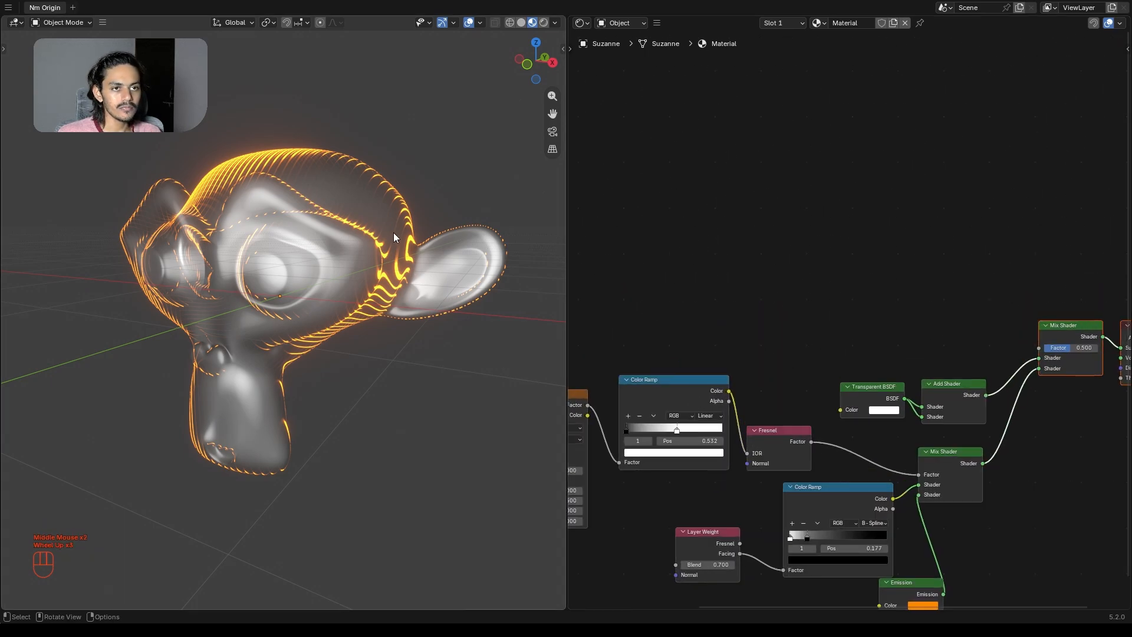
middle_drag(394, 237, 420, 193)
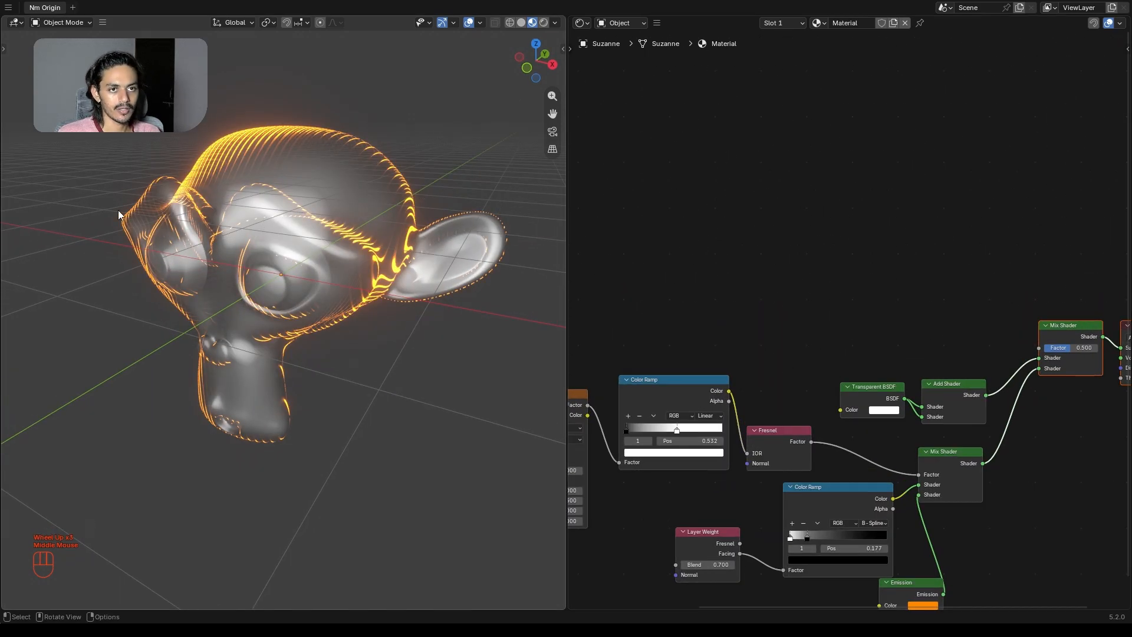
middle_drag(118, 214, 91, 198)
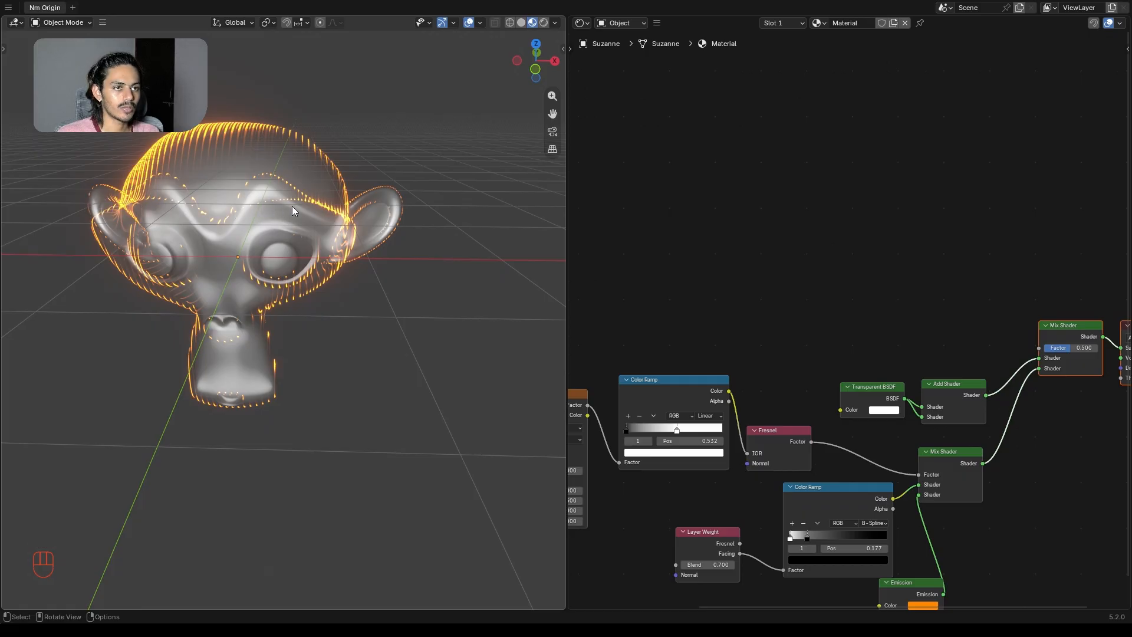
- Move the final Mix Shader and Material Output together slightly up and further away from the Add Shader
middle_drag(485, 234, 430, 285)
middle_drag(912, 293, 680, 285)
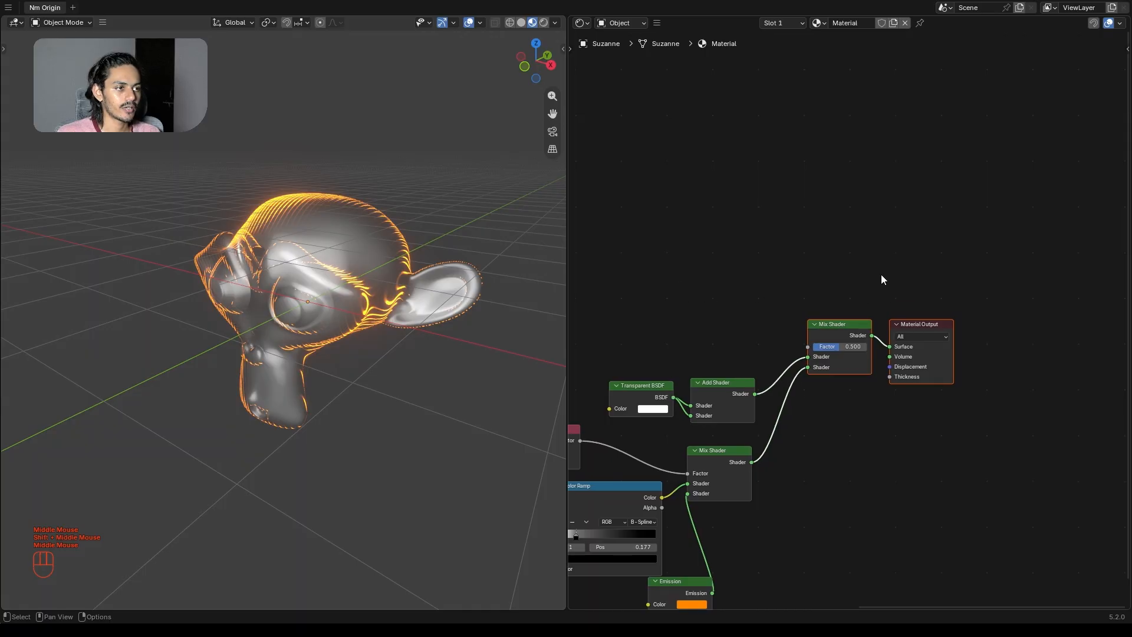
drag(837, 265, 941, 348)
drag(868, 341, 889, 331)
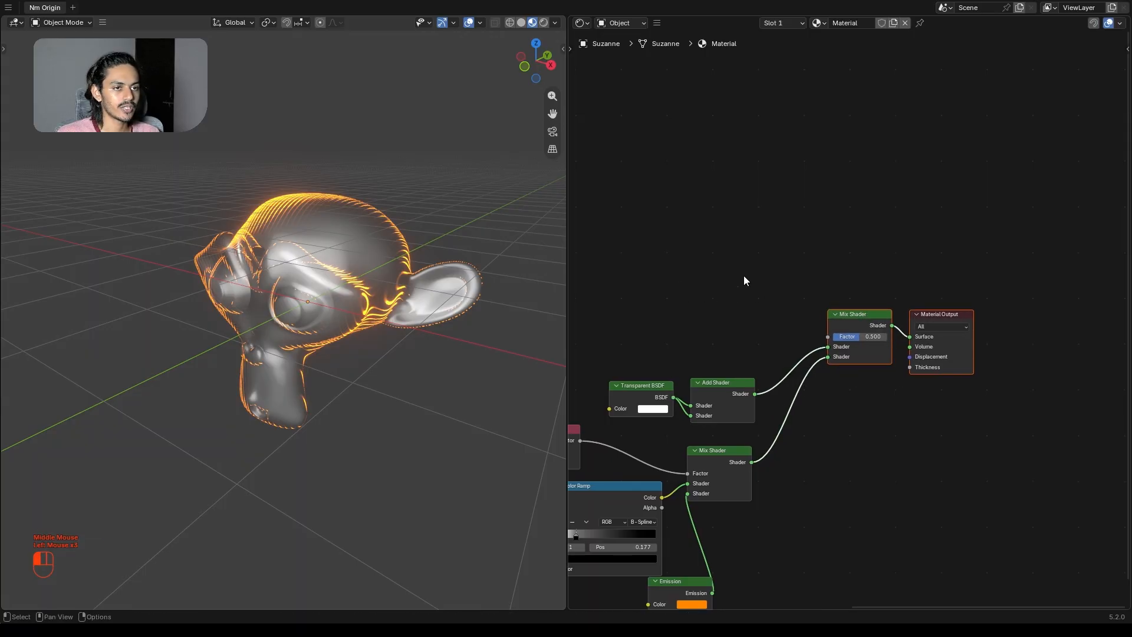
click(744, 275)
middle_drag(700, 257, 742, 277)
scroll(760, 301, up, 3)
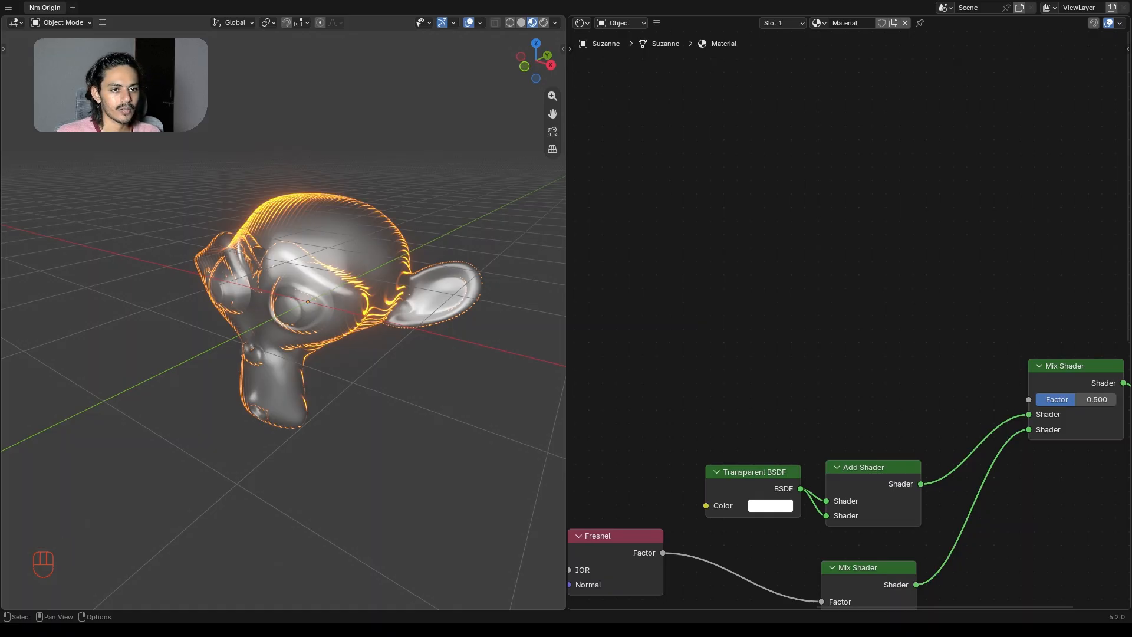
click(713, 295)
key(shift+a)
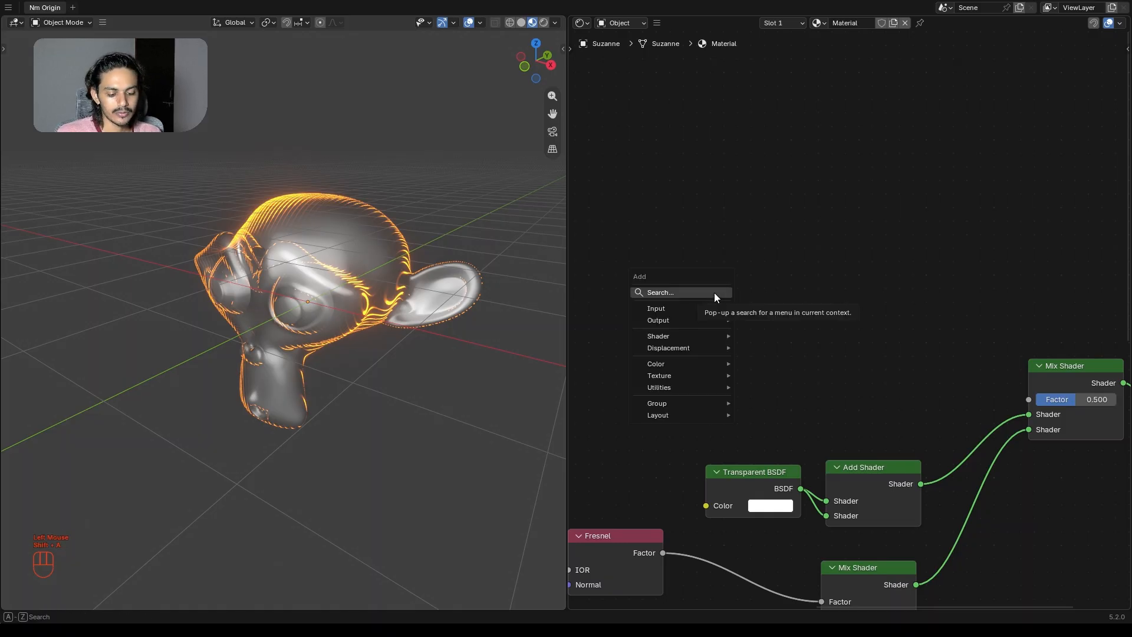
text(ge)
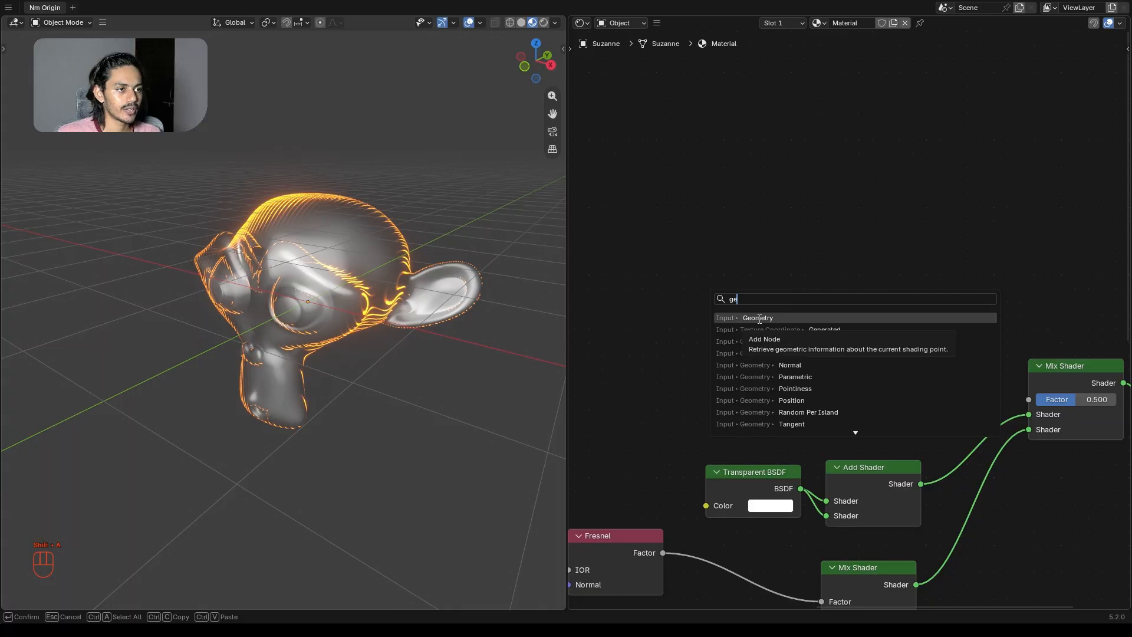
click(759, 318)
click(664, 287)
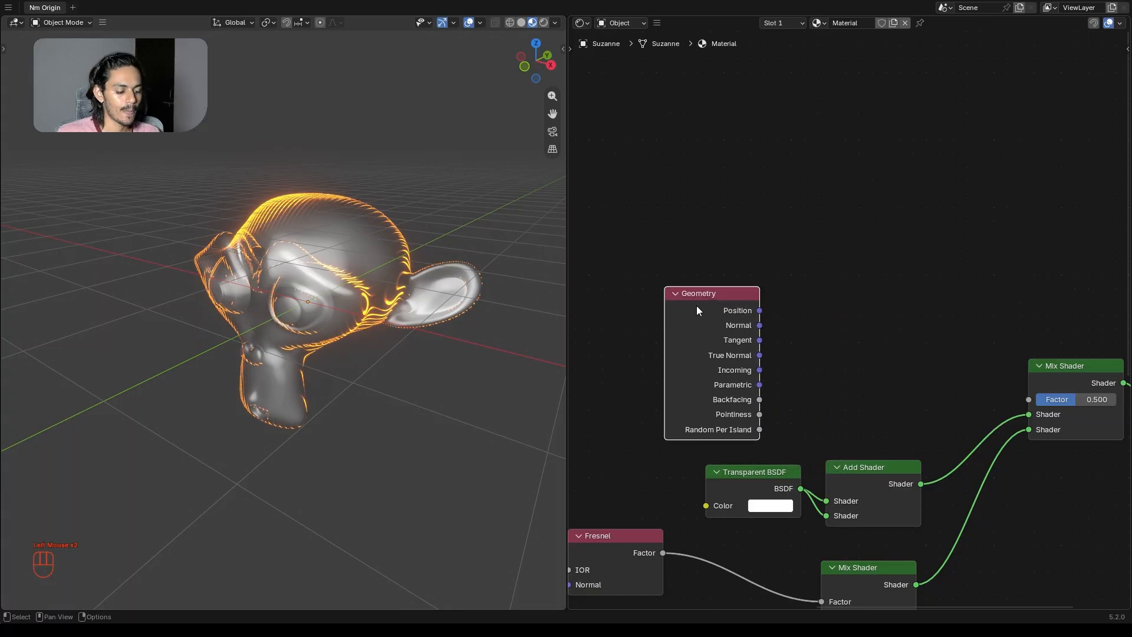
key(Delete)
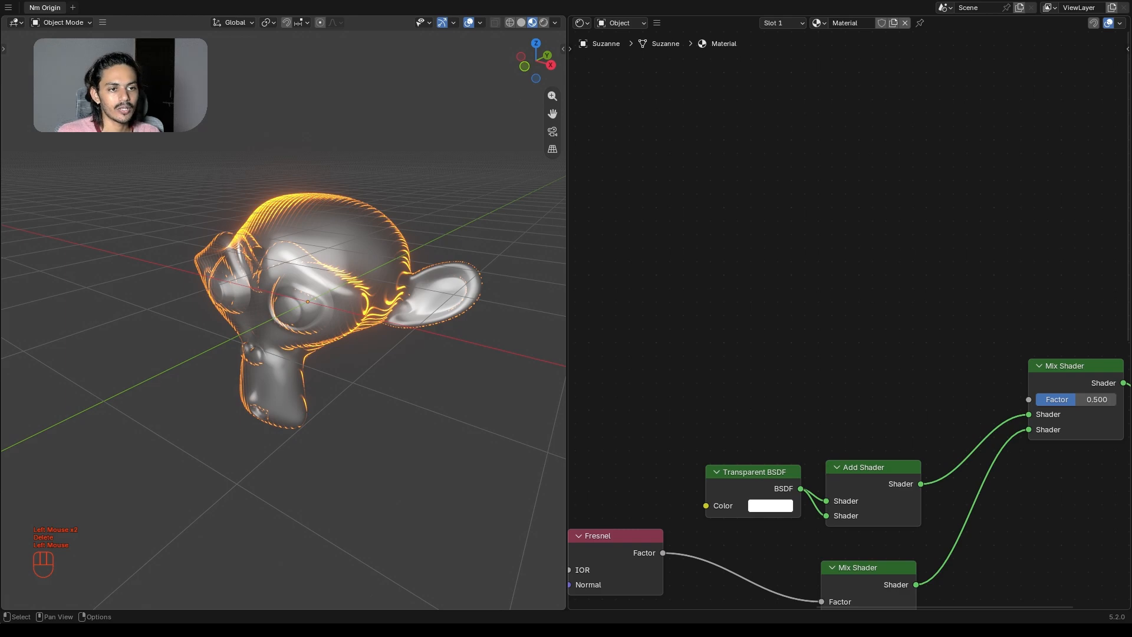
- Add a Geometry node showing only Position, connect it to the final Mix Shader's Factor, and move it further away to leave room
click(728, 306)
key(shift+a)
text(p)
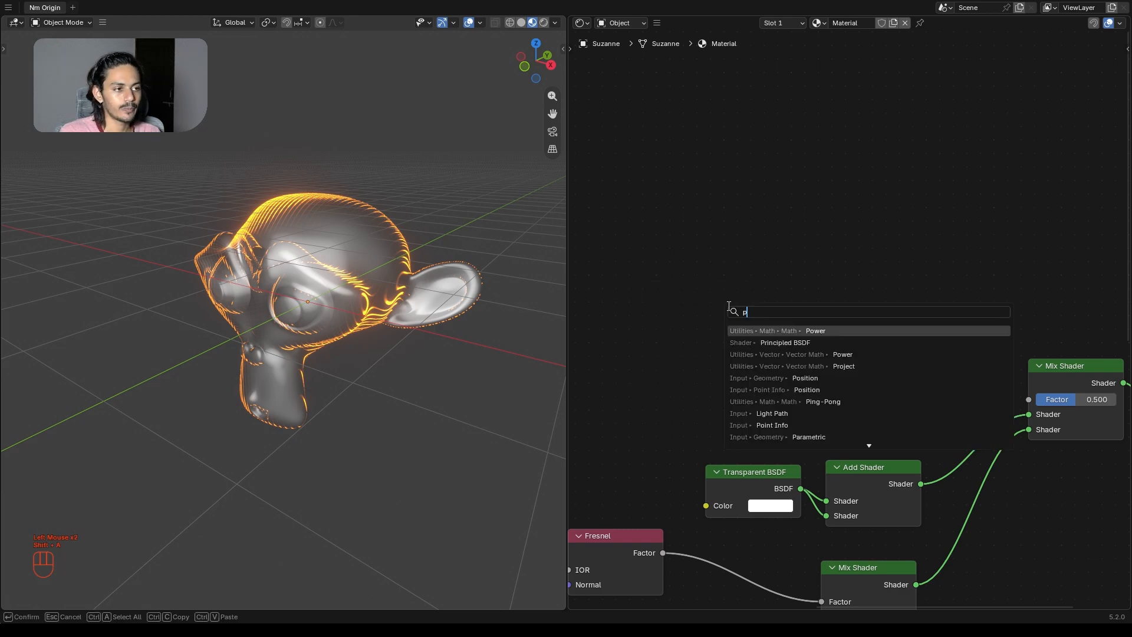
text(o)
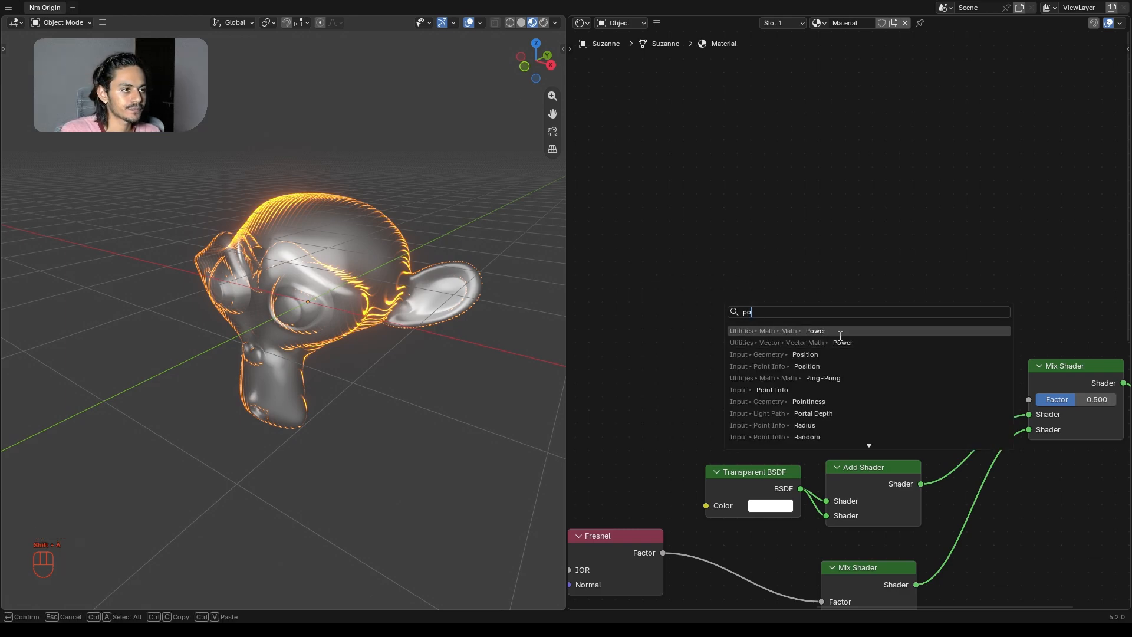
click(810, 355)
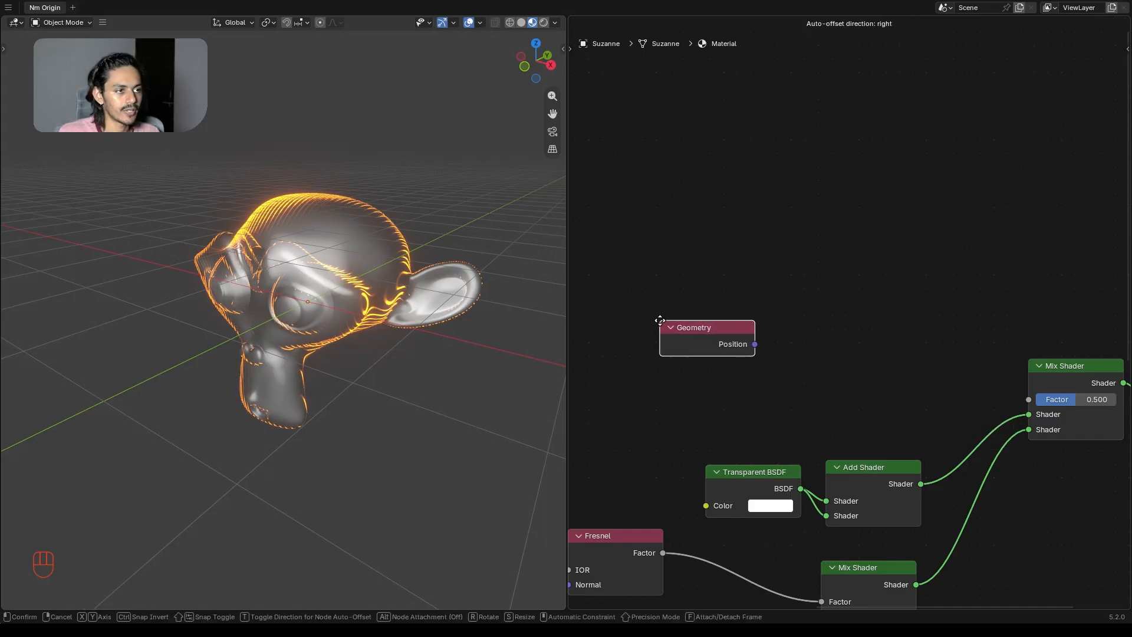
click(694, 341)
drag(678, 341, 1029, 399)
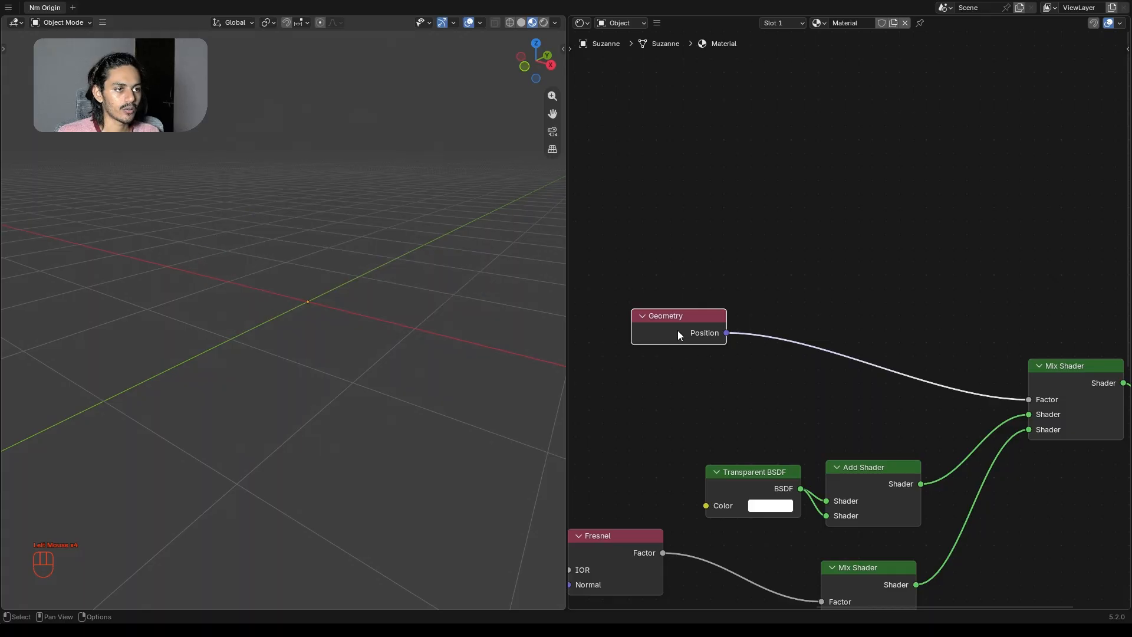
drag(682, 313, 628, 289)
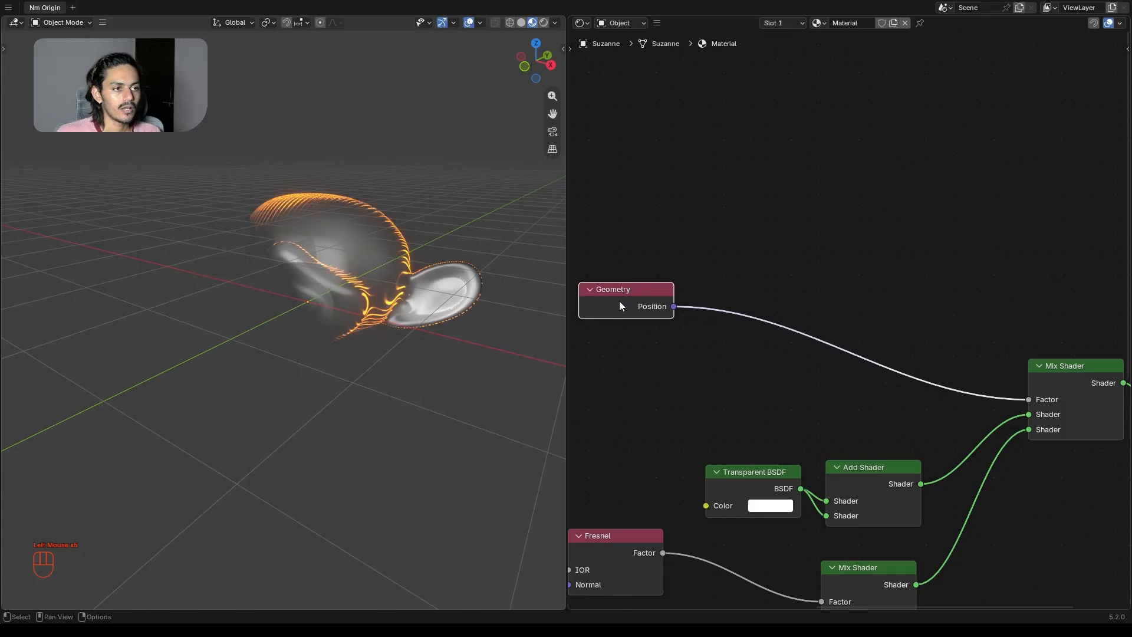
middle_drag(619, 301, 708, 288)
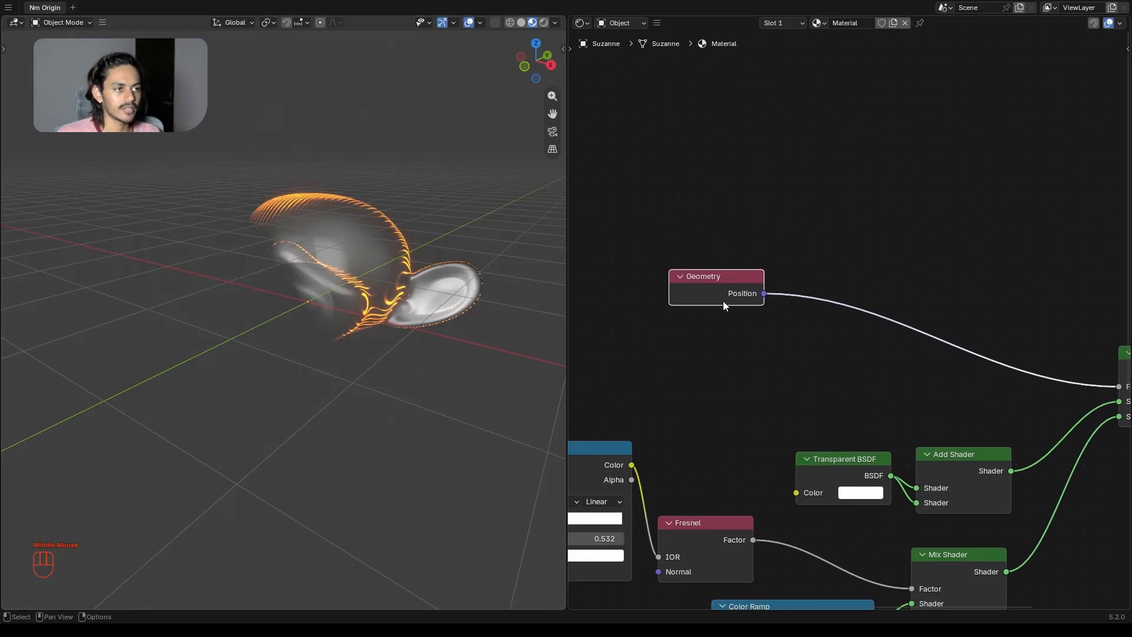
alt+drag(723, 301, 675, 314)
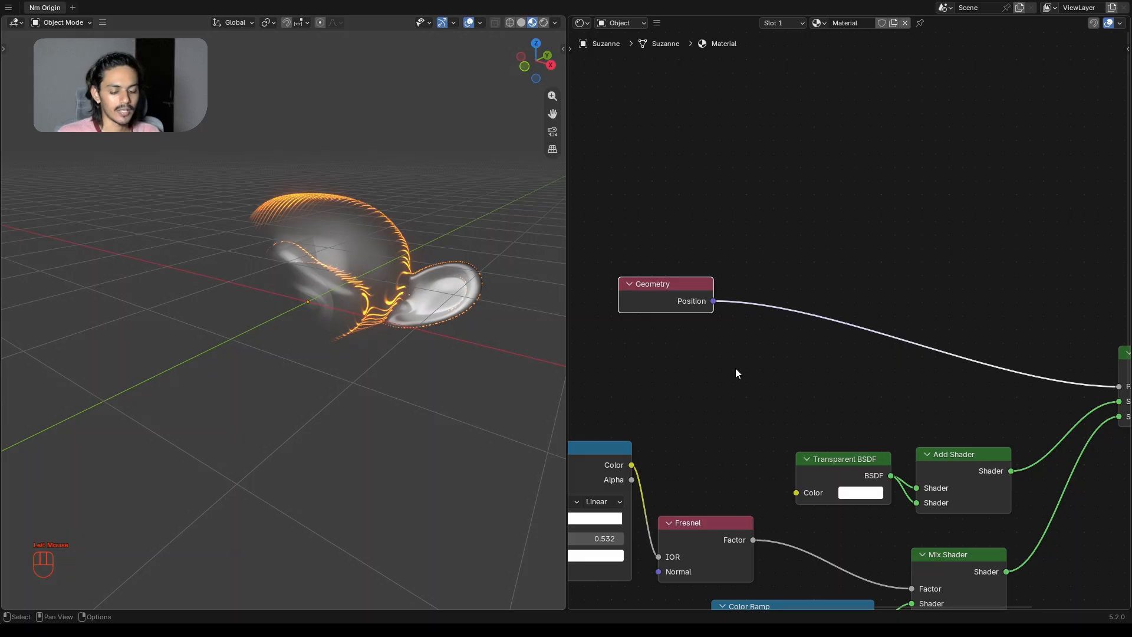
- Insert a Separate XYZ node between the Geometry Position output and the final Mix Shader's Factor, passing on the X output
click(751, 384)
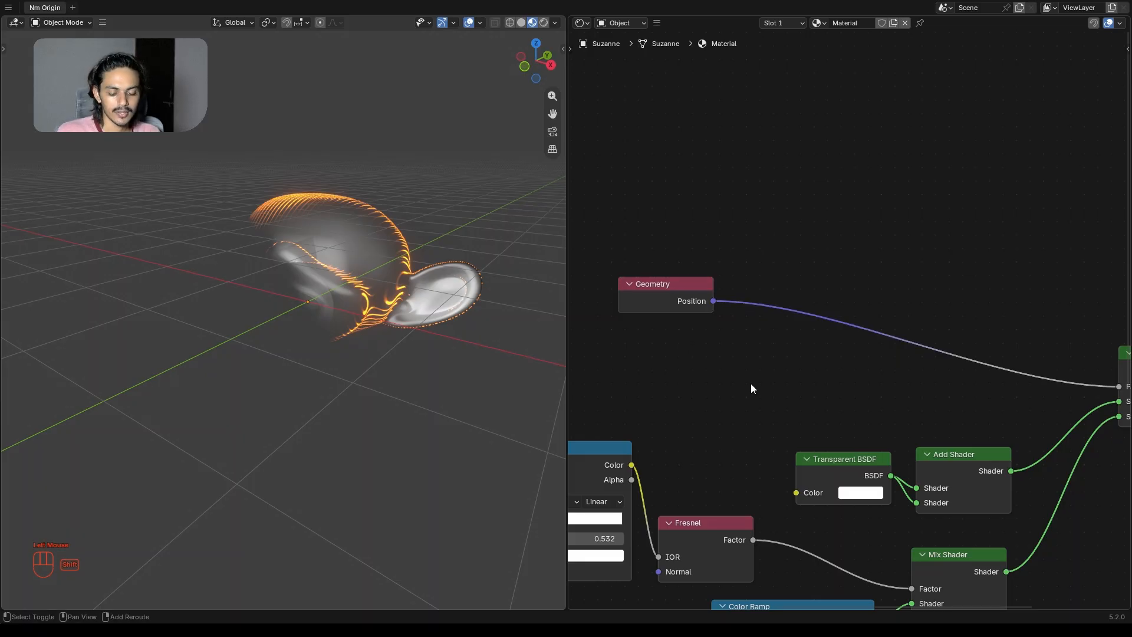
key(shift+a)
text(se)
click(841, 420)
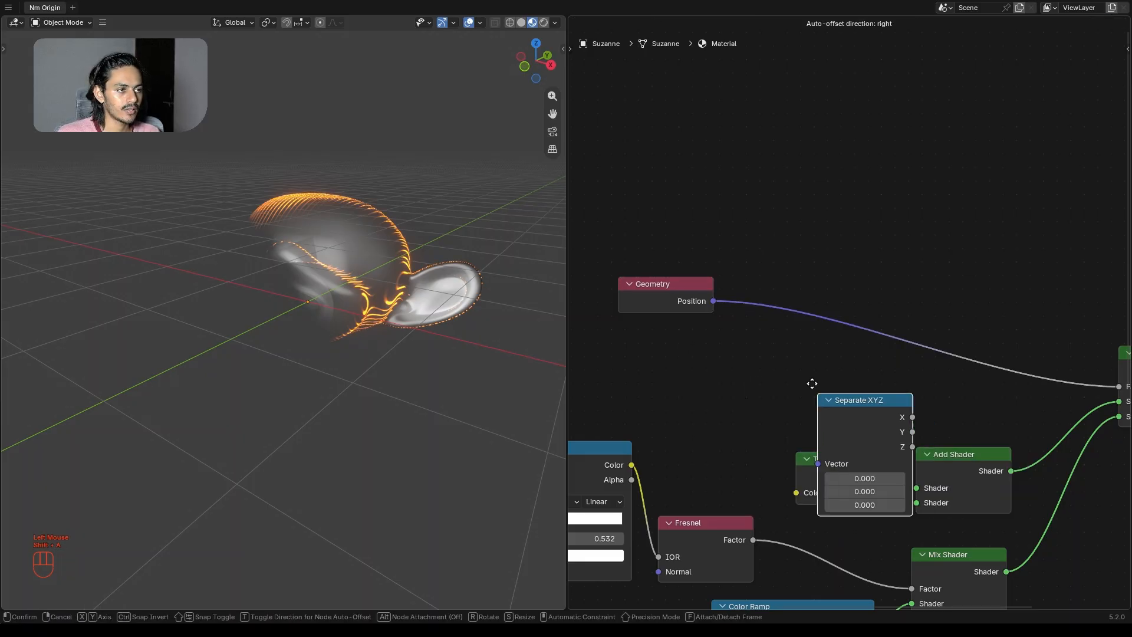
click(776, 276)
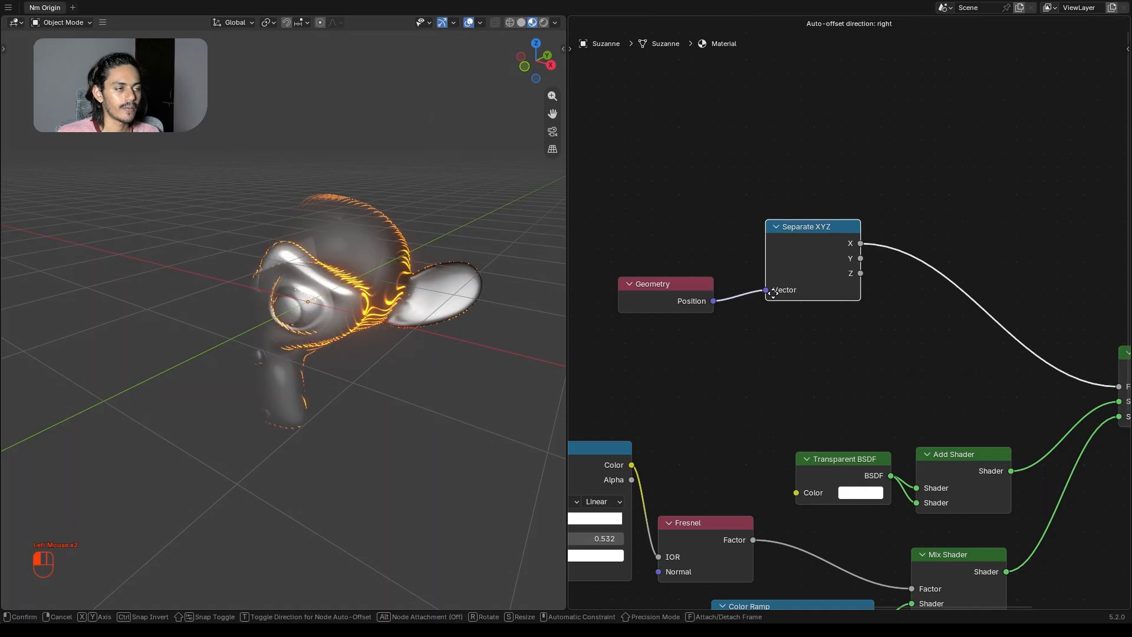
drag(796, 246, 785, 263)
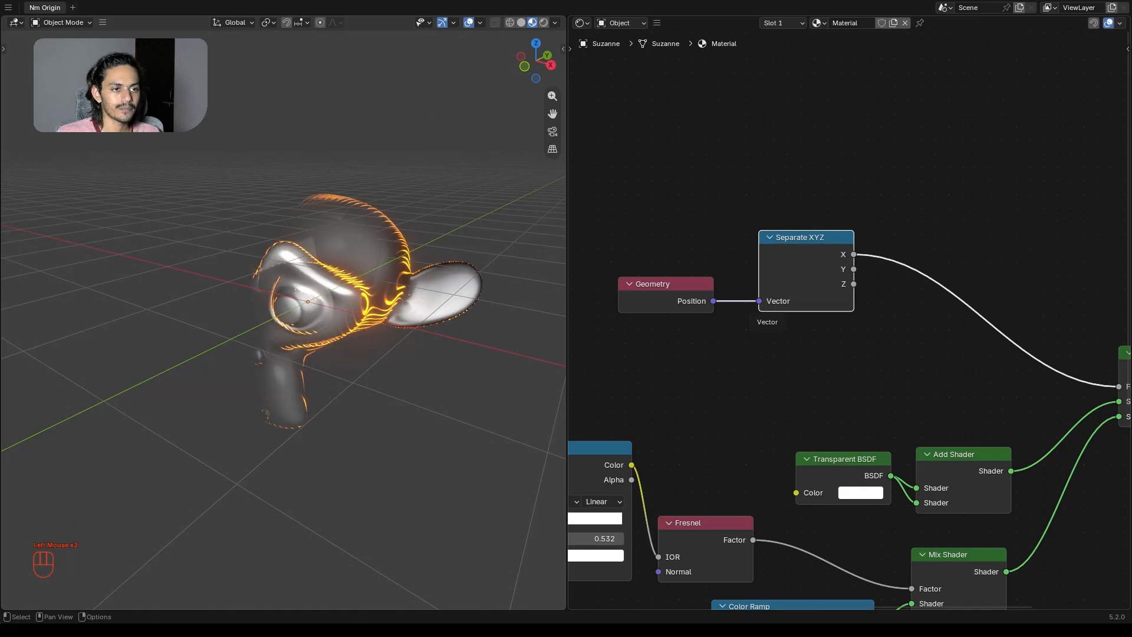
- Insert a Mix Color node between Separate XYZ's X output and the final Mix Shader's Factor, and move Separate XYZ lower
middle_drag(877, 271, 805, 297)
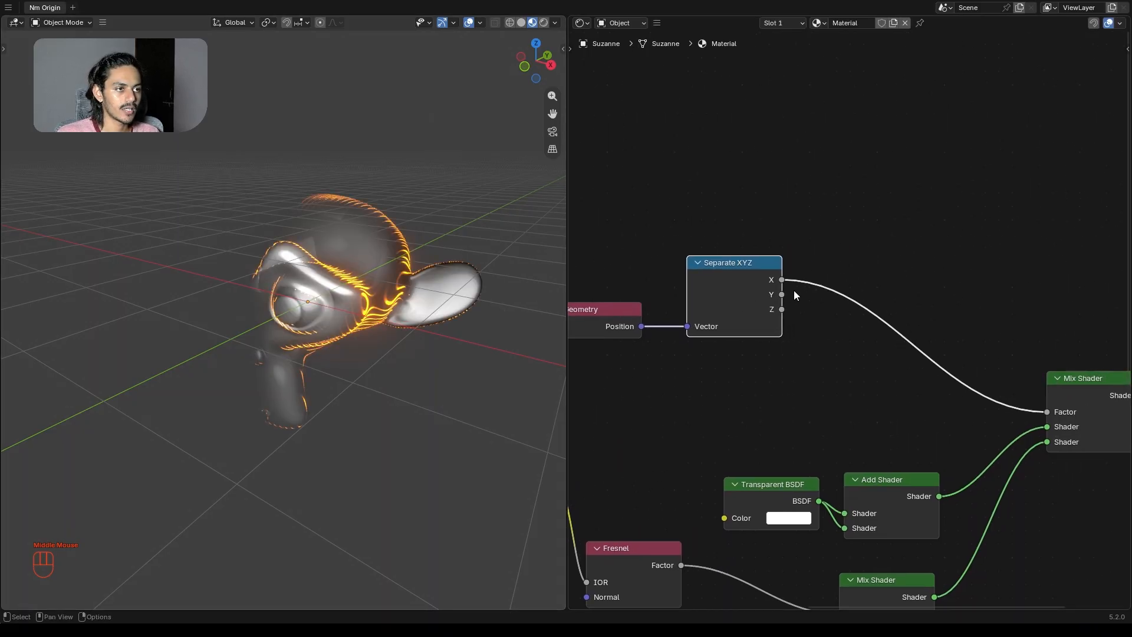
middle_drag(449, 315, 171, 298)
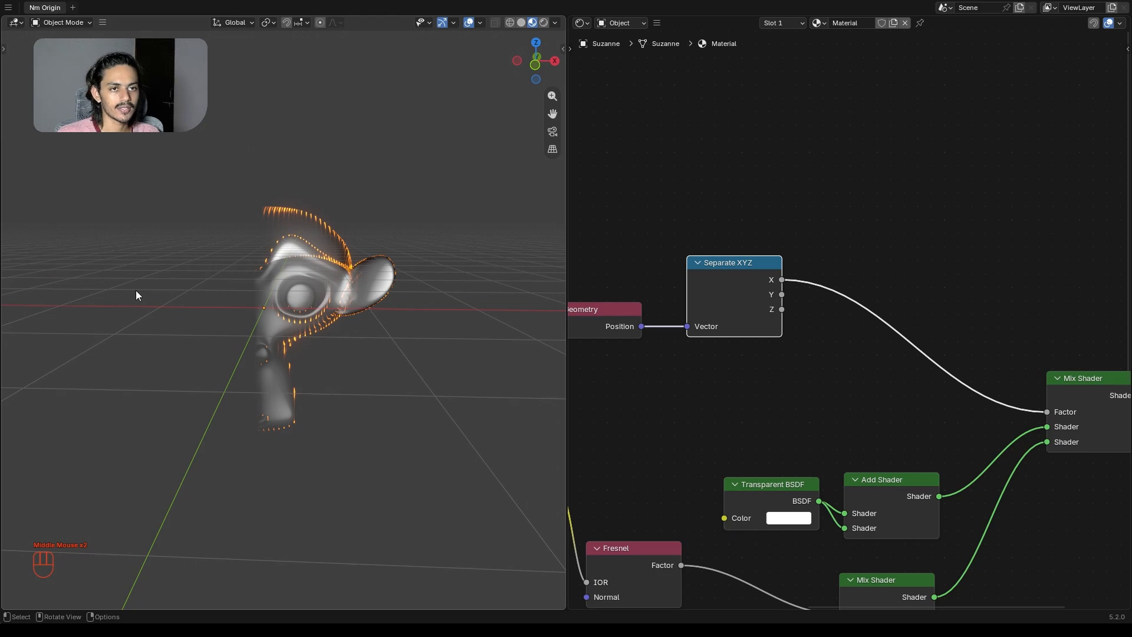
scroll(727, 345, down, 2)
drag(748, 293, 725, 335)
middle_drag(726, 334, 734, 378)
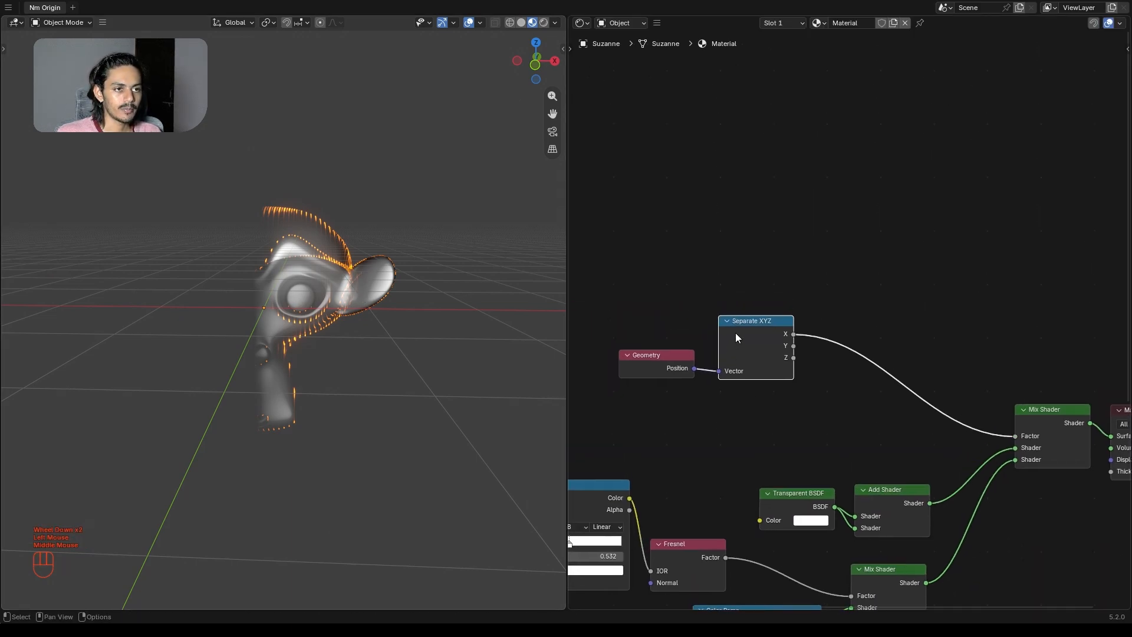
click(877, 287)
key(shift+a)
text(mi)
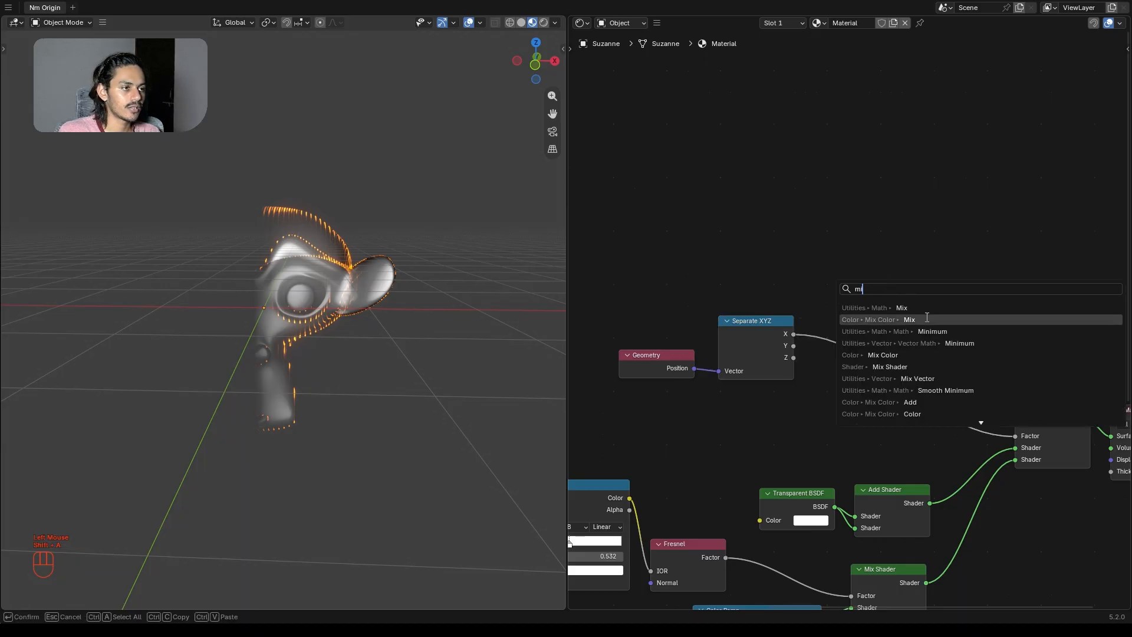
click(909, 355)
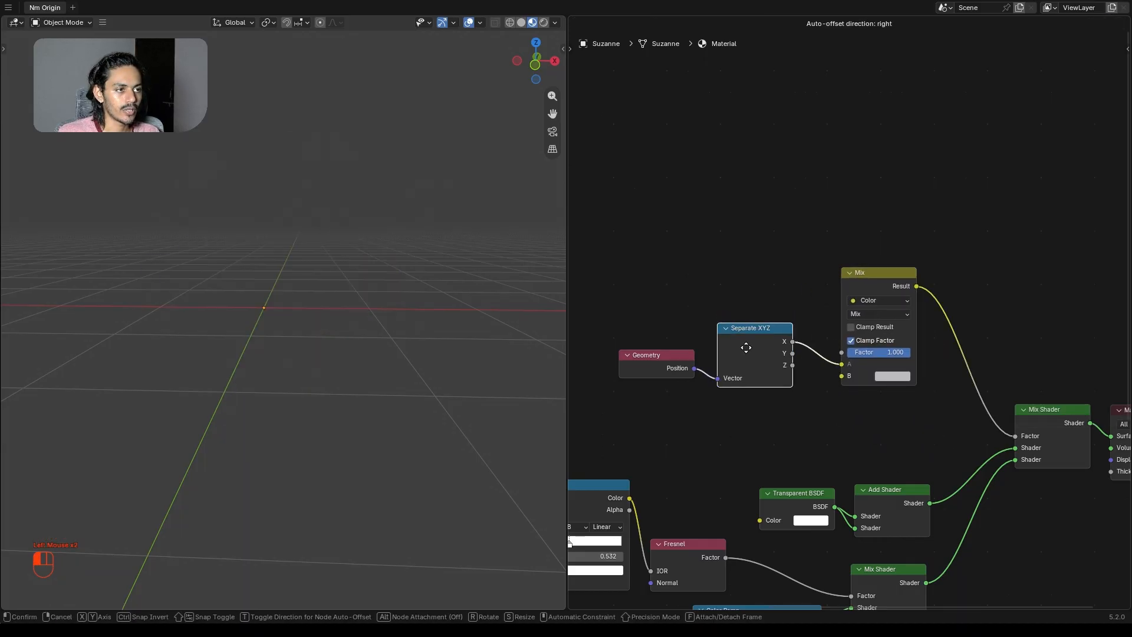
click(765, 378)
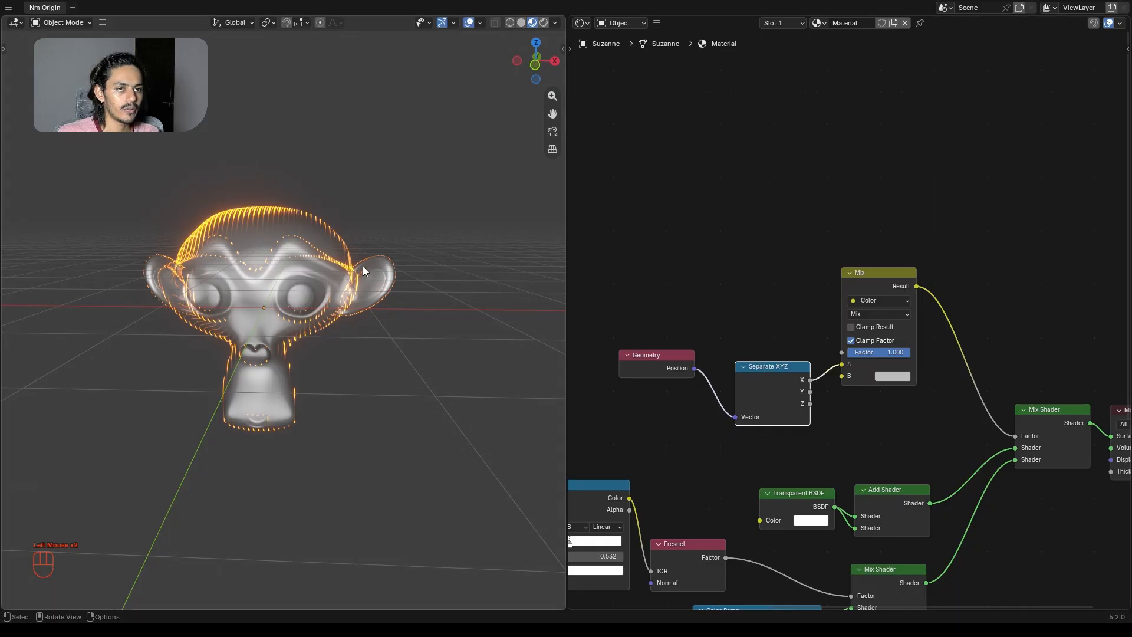
- Reposition the Mix node higher above the shaders and rewire Separate XYZ's X output from its A input to B
scroll(253, 258, up, 3)
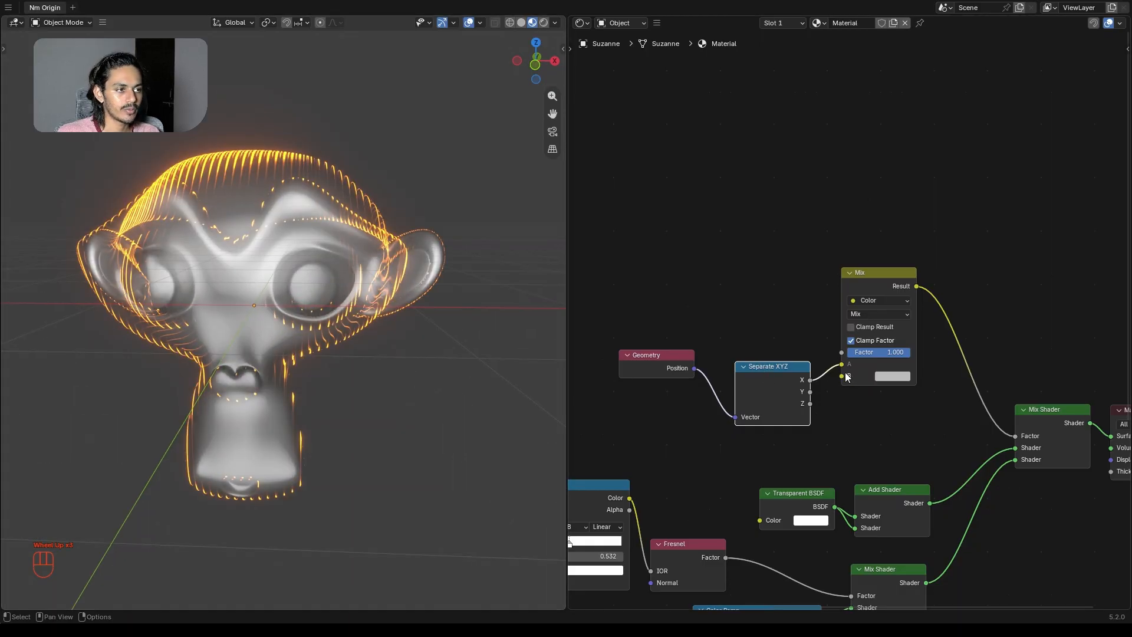
drag(842, 365, 1015, 436)
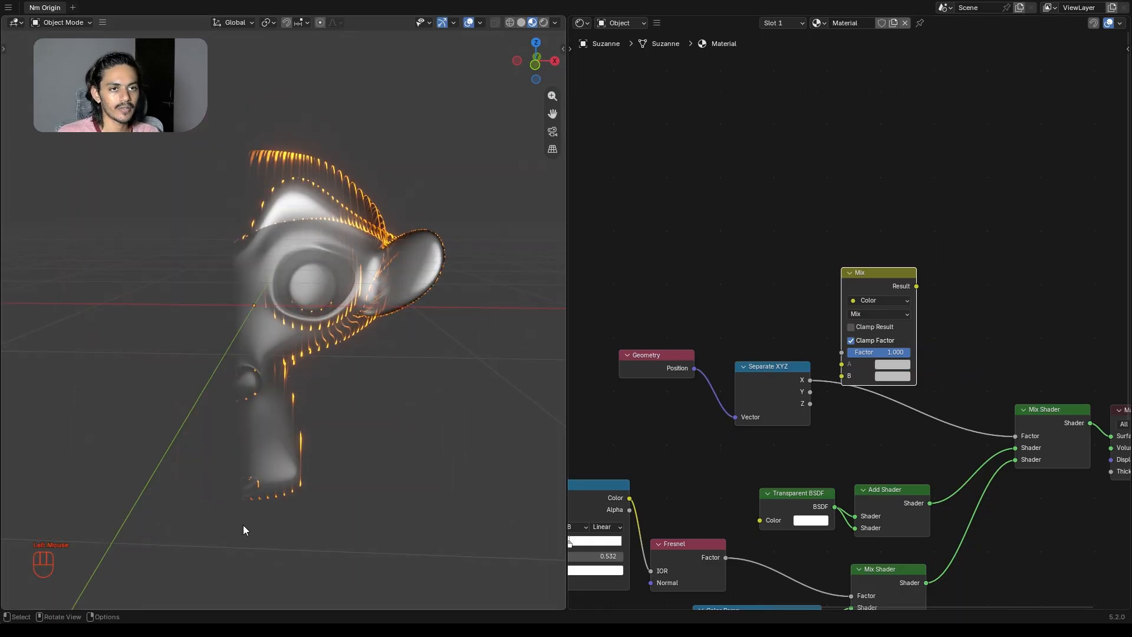
drag(873, 277, 918, 324)
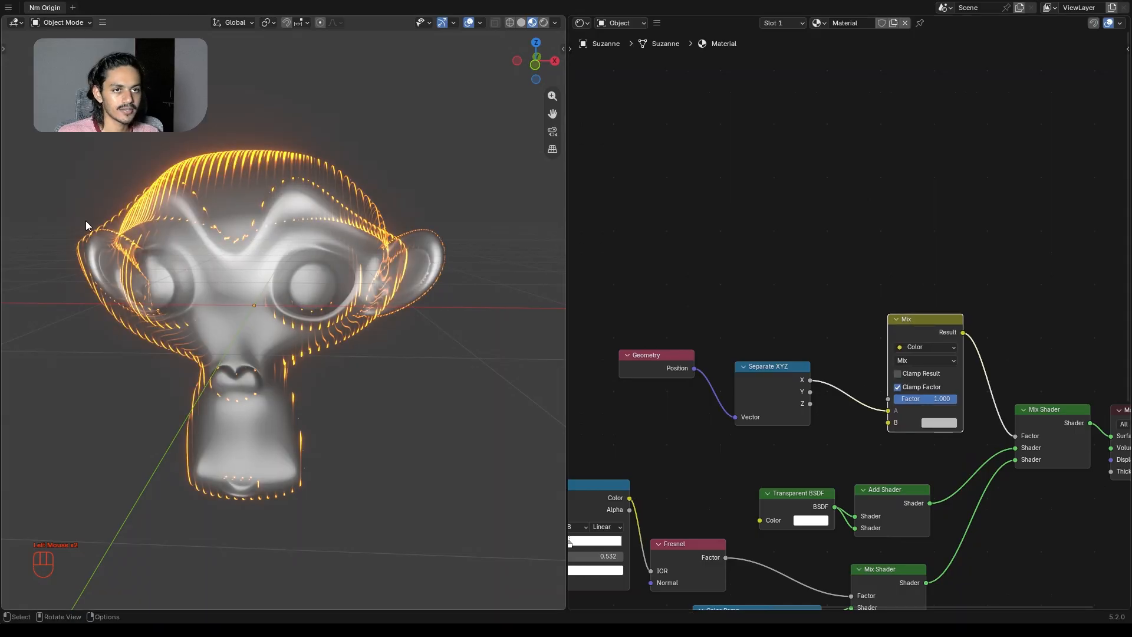
click(897, 319)
click(897, 319)
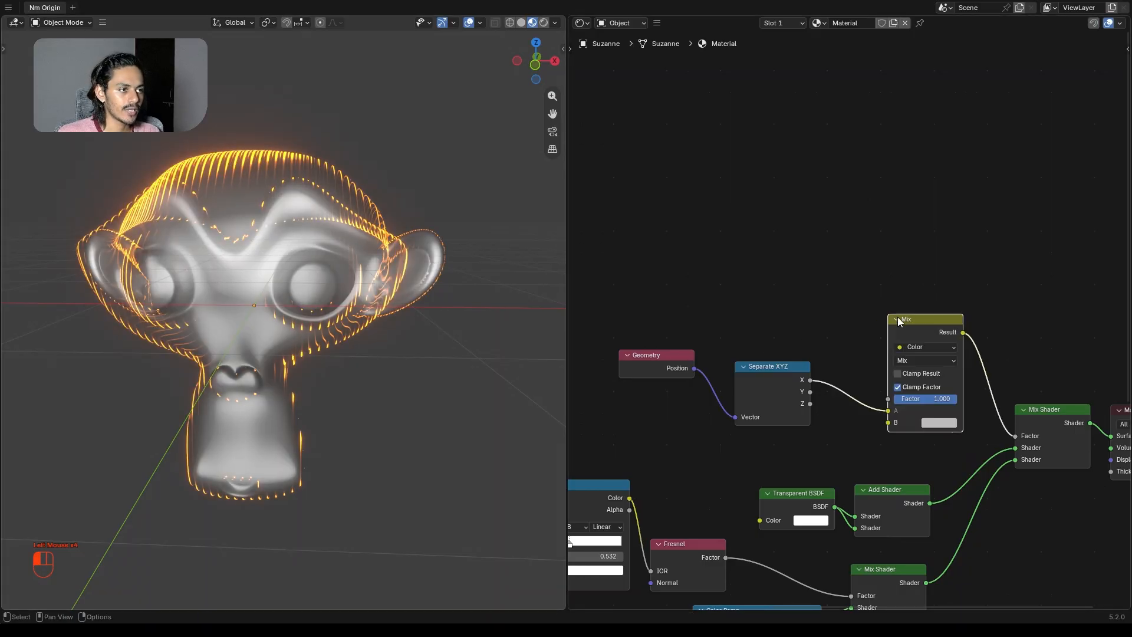
drag(913, 324, 913, 258)
mouse_move(886, 343)
mouse_down()
mouse_move(886, 365)
mouse_move(886, 355)
mouse_up()
- Add a Noise Texture above the Separate XYZ node and connect its Color output to the Mix node's A input
key(shift+a)
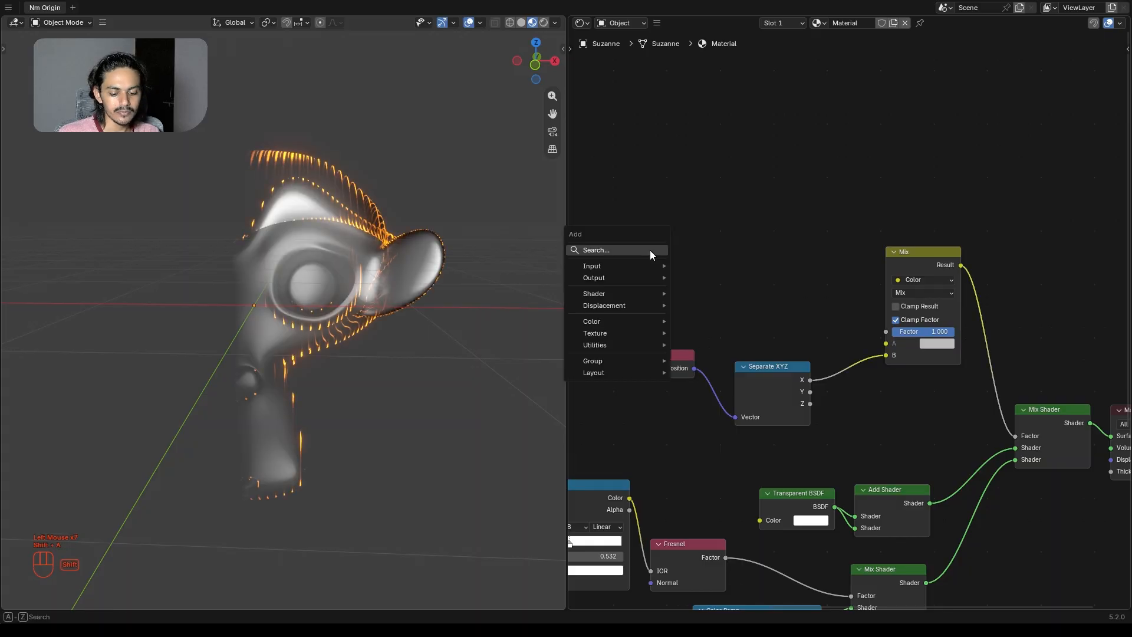
text(noi)
click(731, 272)
click(710, 167)
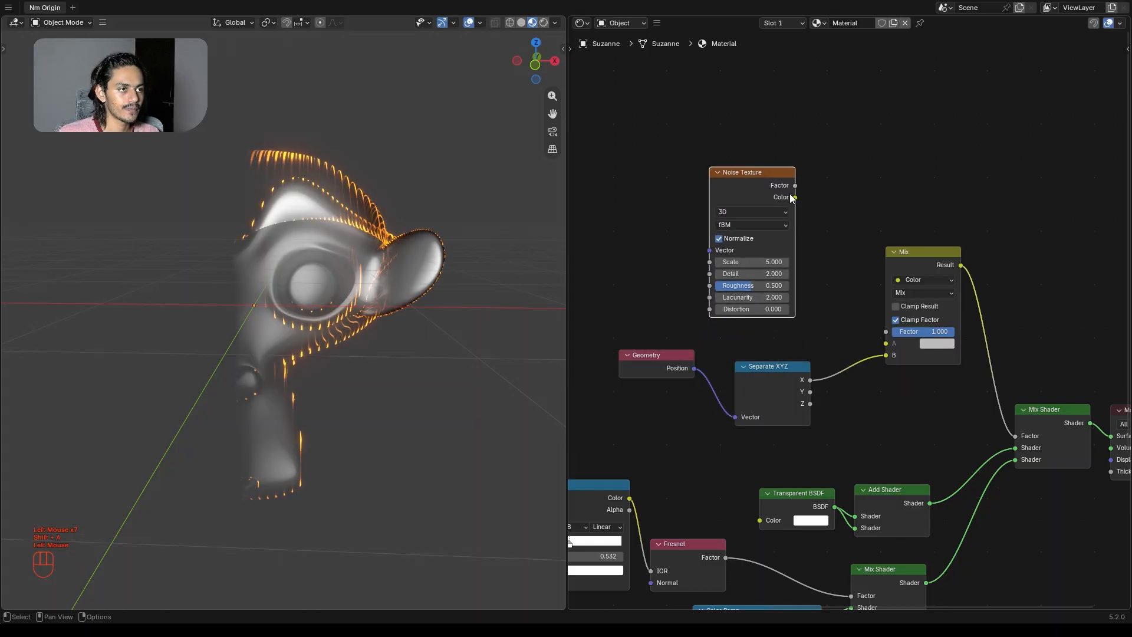
drag(795, 197, 894, 352)
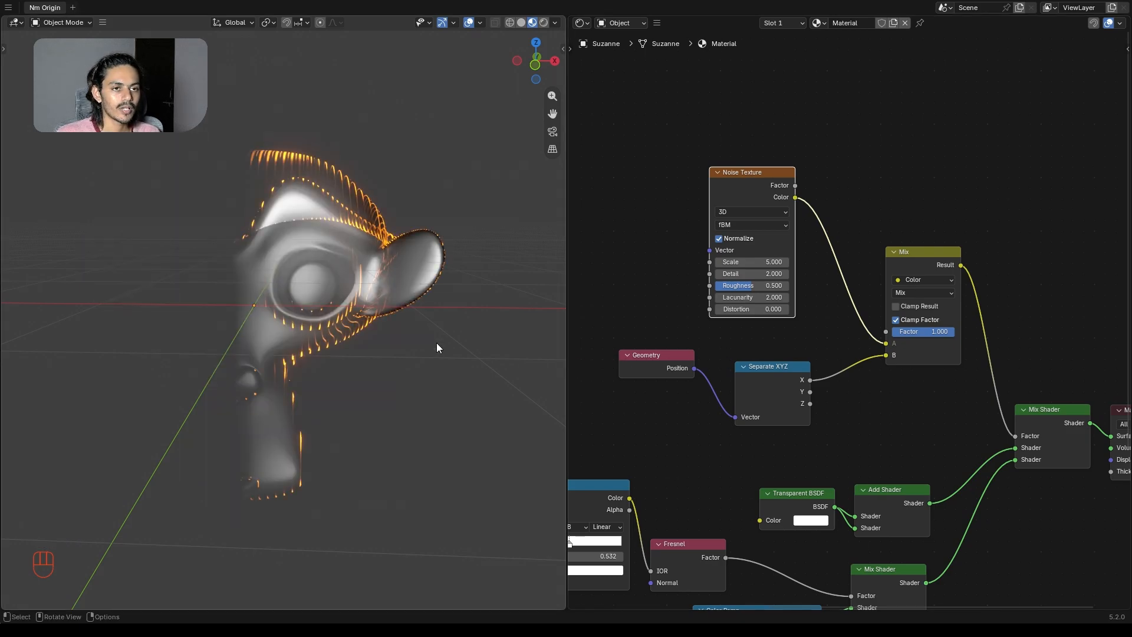
middle_drag(437, 342, 285, 272)
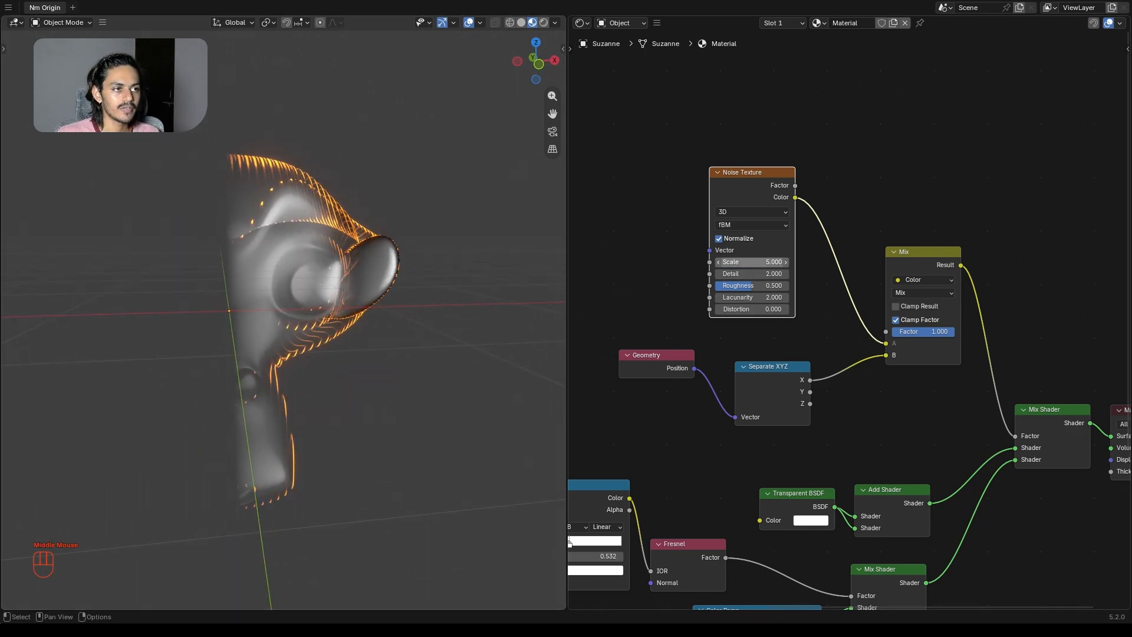
drag(763, 262, 788, 262)
key(Escape)
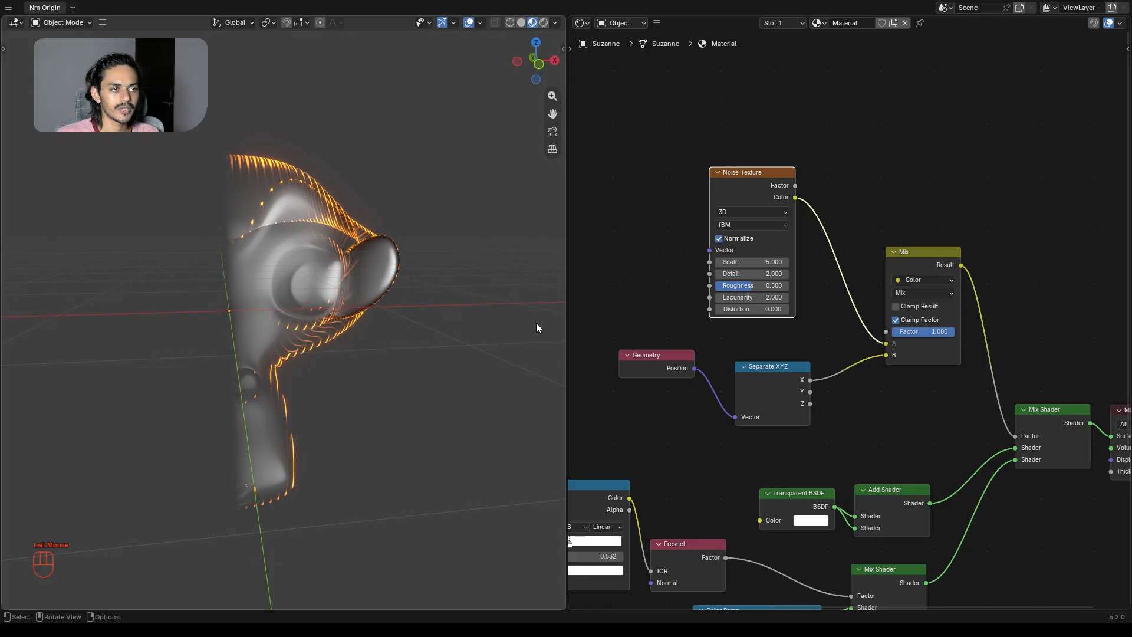
- Set the Mix node's Factor to 0.400 and the new Noise Texture's Scale to 20.400, checking the effect up close on the head
middle_drag(672, 328, 791, 320)
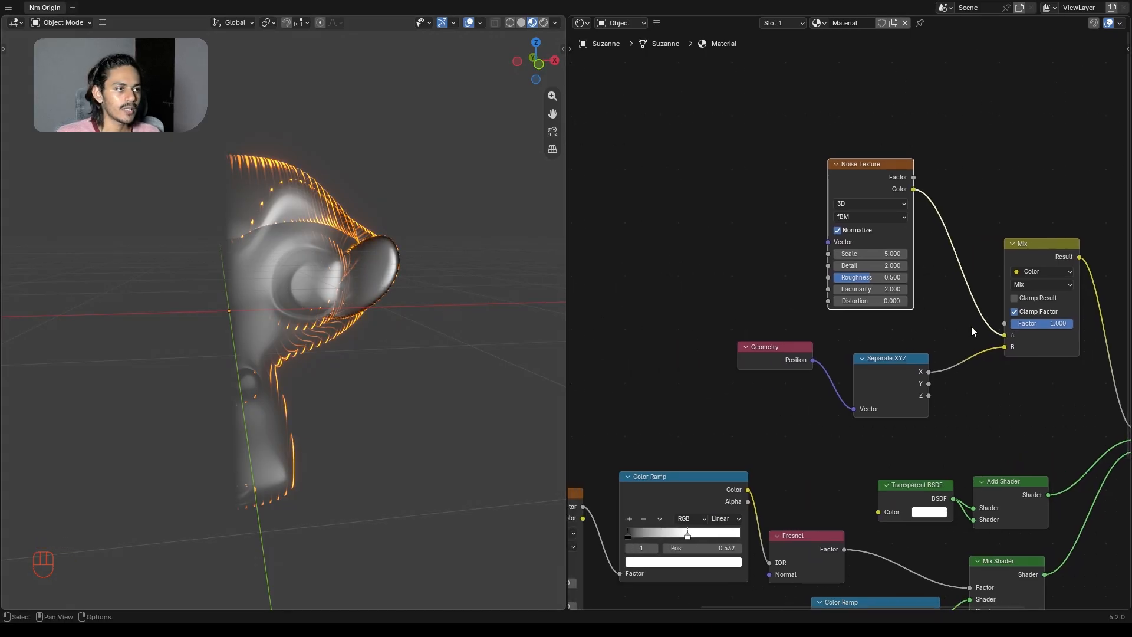
drag(1031, 324, 1001, 323)
drag(867, 254, 939, 254)
shift+middle_drag(244, 333, 407, 286)
scroll(383, 330, up, 2)
drag(1056, 323, 1034, 326)
middle_drag(987, 385, 826, 389)
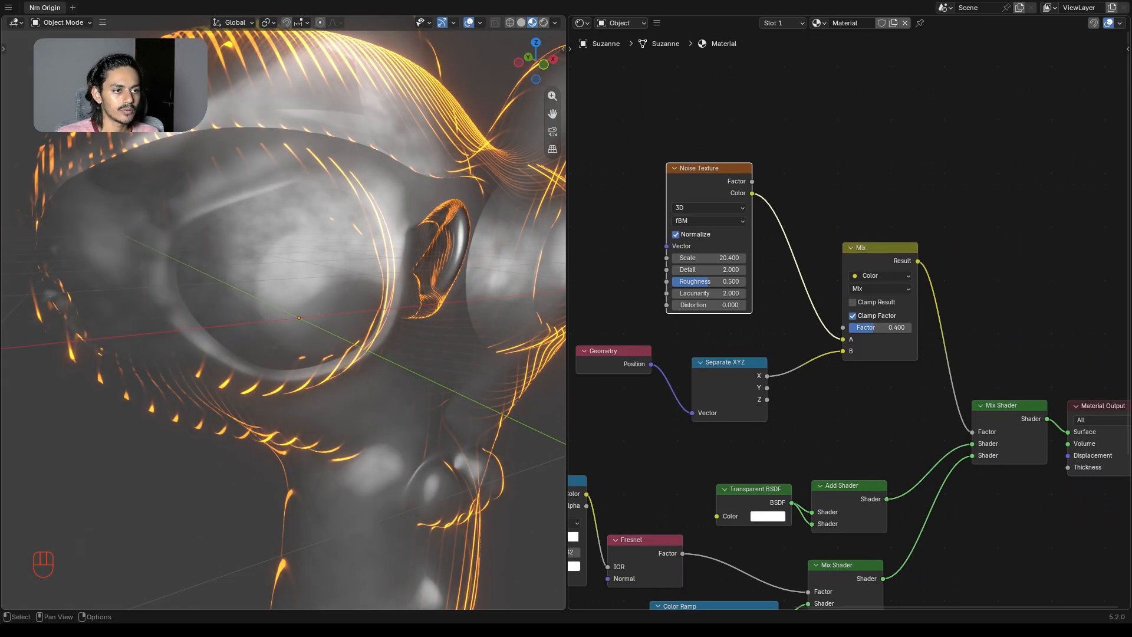
- Set the Factor of the Mix node combining Noise Texture and Separate XYZ to 0.200
click(875, 326)
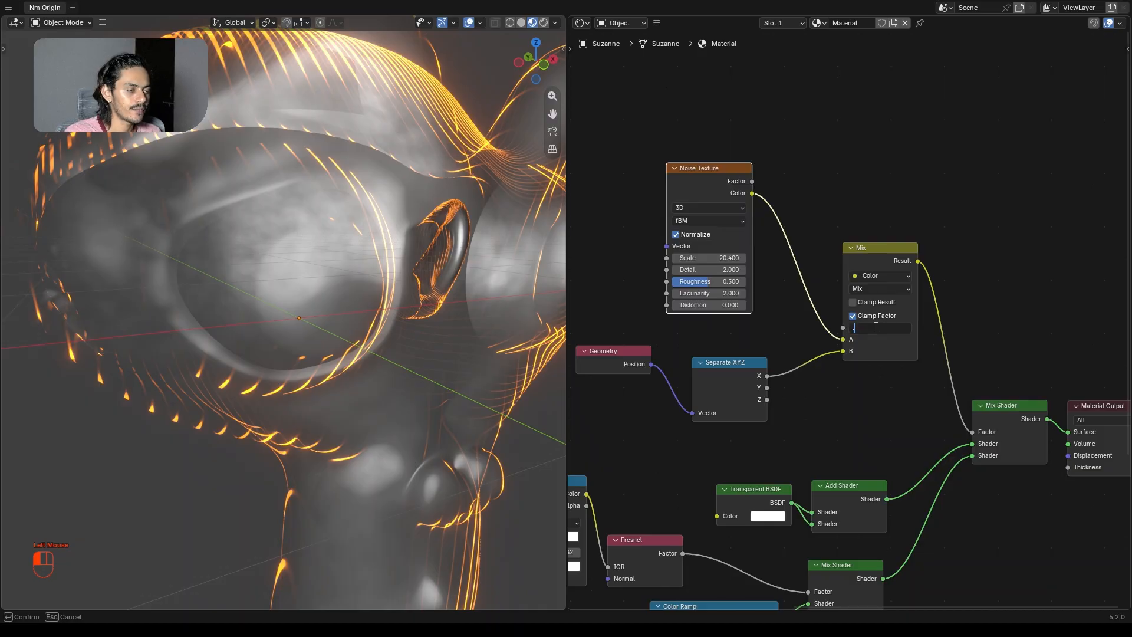
text(0.2)
key(Return)
scroll(472, 405, down, 3)
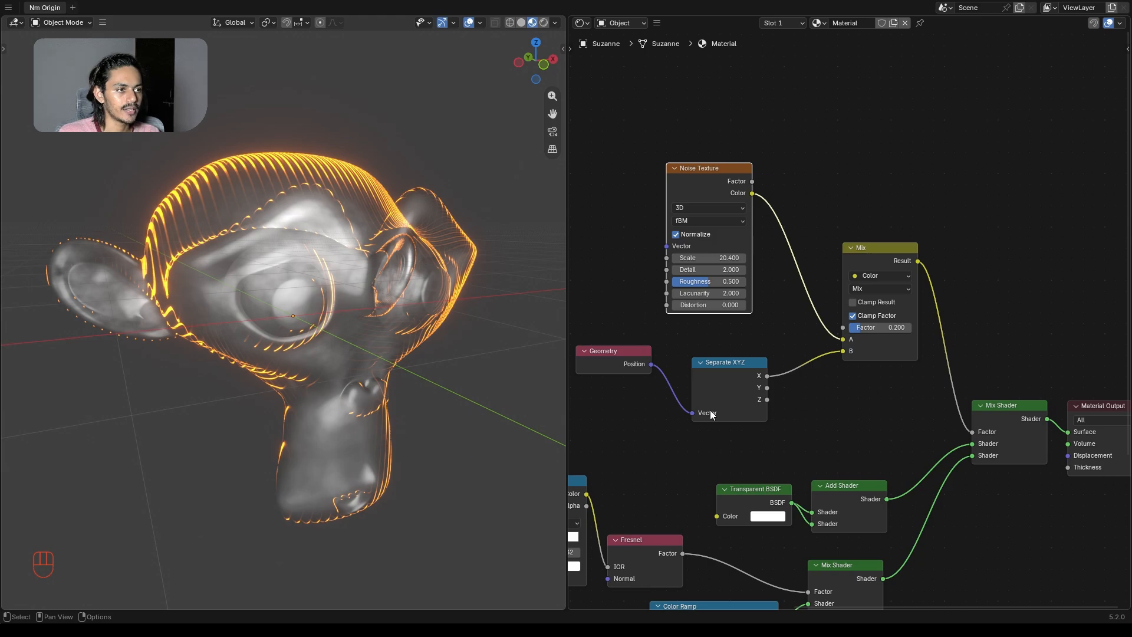
- Shift the upstream mask nodes away from the shaders and insert a Color Ramp between Mix's Result and the final Mix Shader's Factor
scroll(817, 390, down, 1)
drag(624, 217, 873, 408)
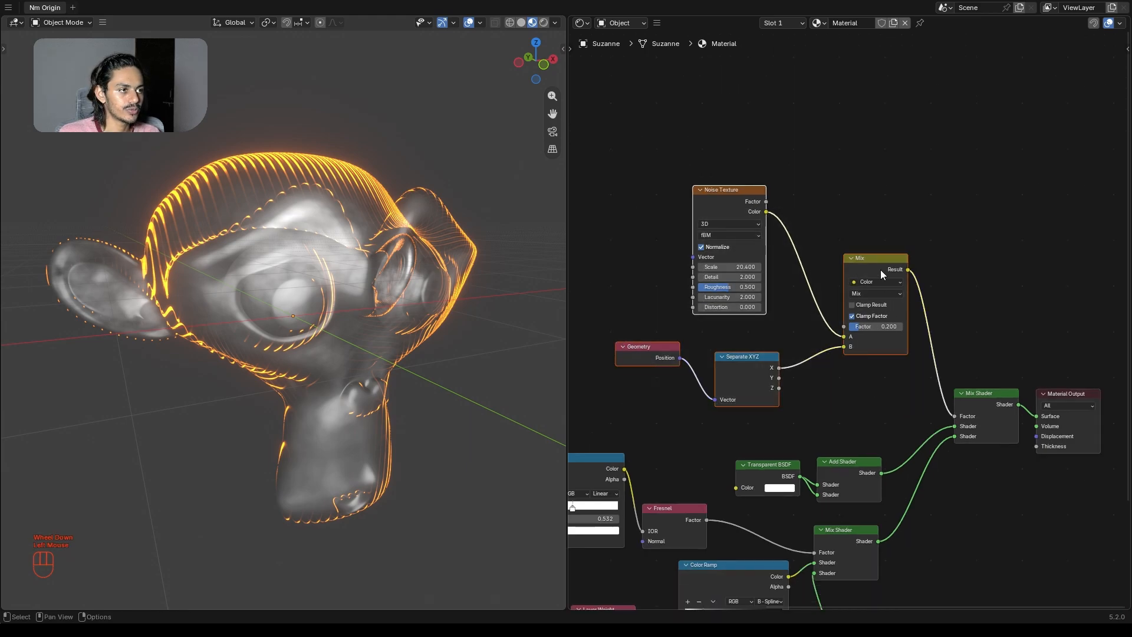
drag(880, 270, 705, 237)
click(789, 340)
key(shift+a)
text(c)
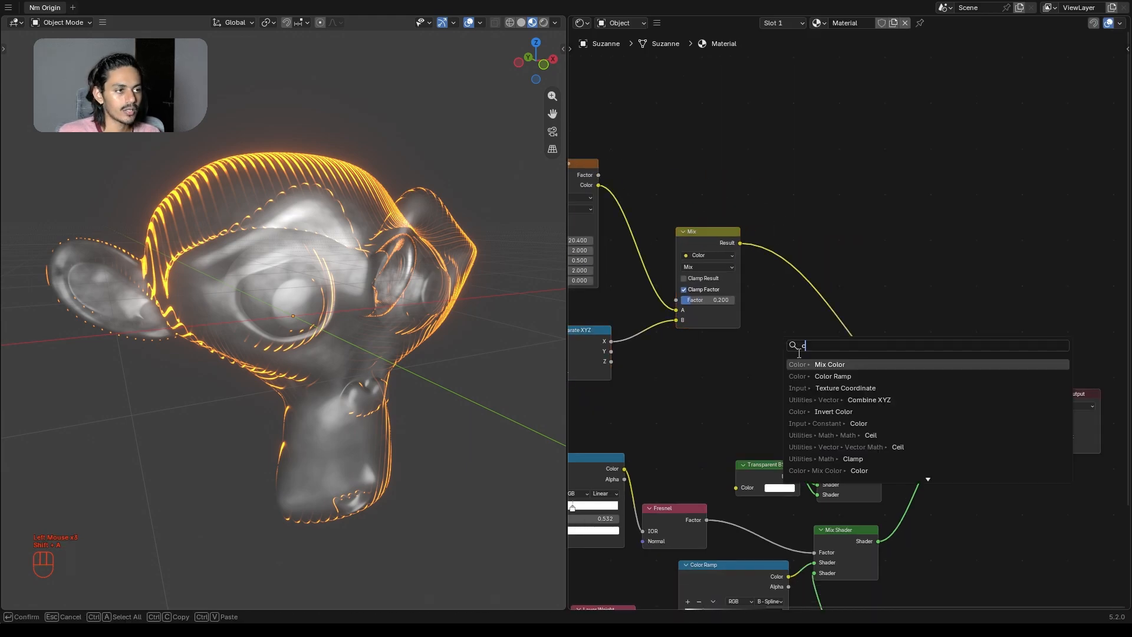
click(833, 376)
click(792, 267)
scroll(773, 373, up, 4)
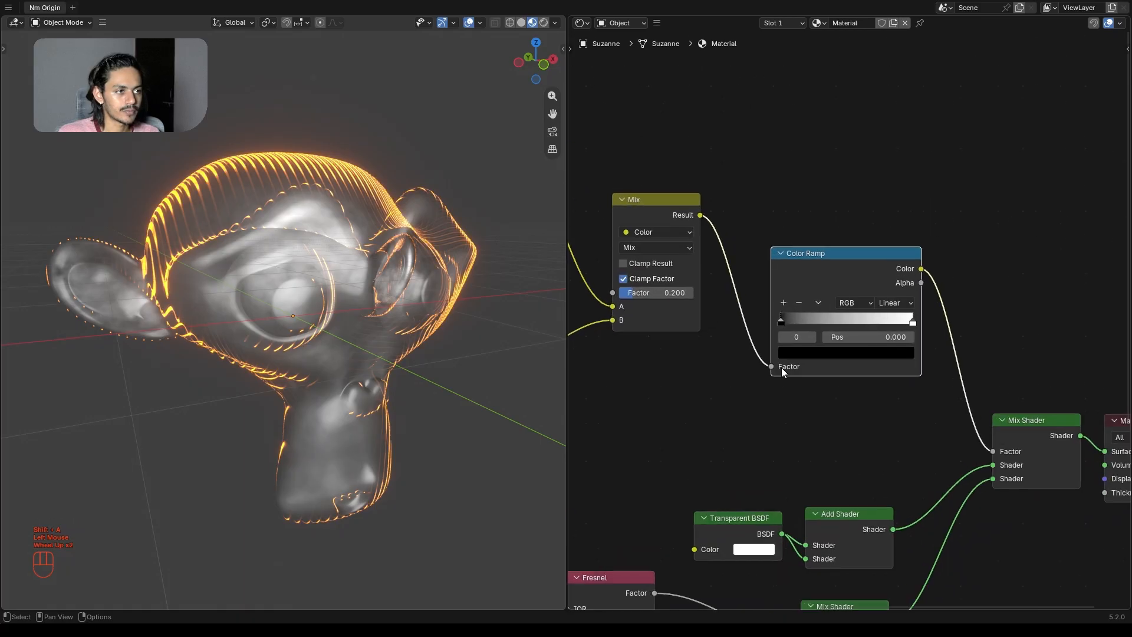
scroll(775, 374, down, 2)
middle_drag(690, 416, 946, 445)
scroll(951, 428, down, 2)
middle_drag(460, 400, 408, 385)
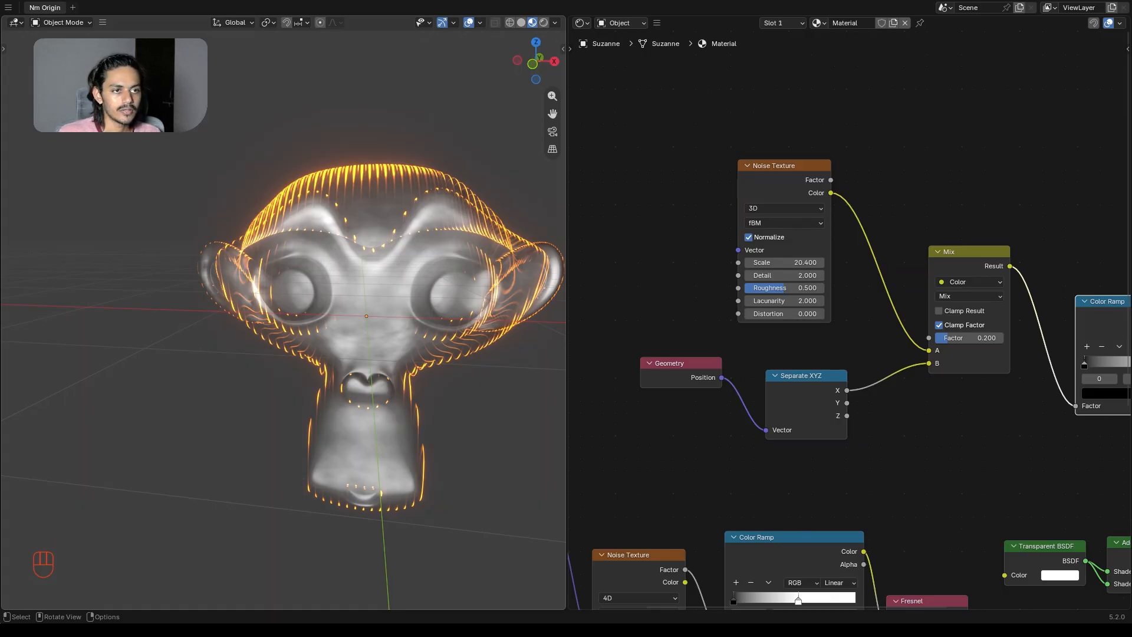
- Move the Geometry node lower, close to the Separate XYZ node, to free space beside the upper Noise Texture
scroll(859, 337, up, 5)
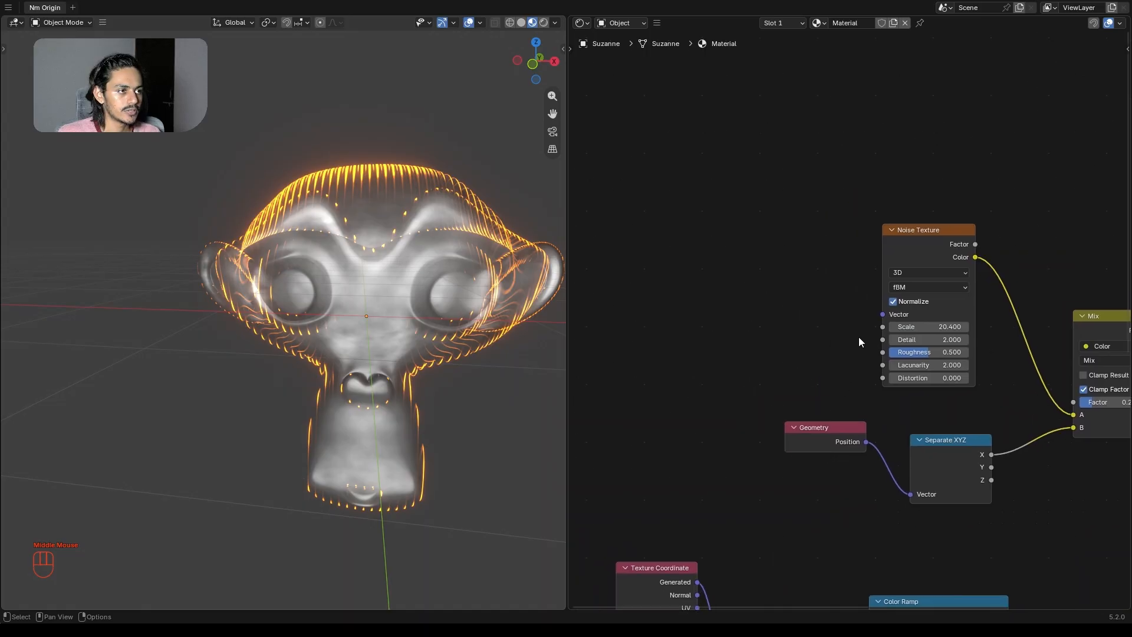
scroll(769, 356, down, 2)
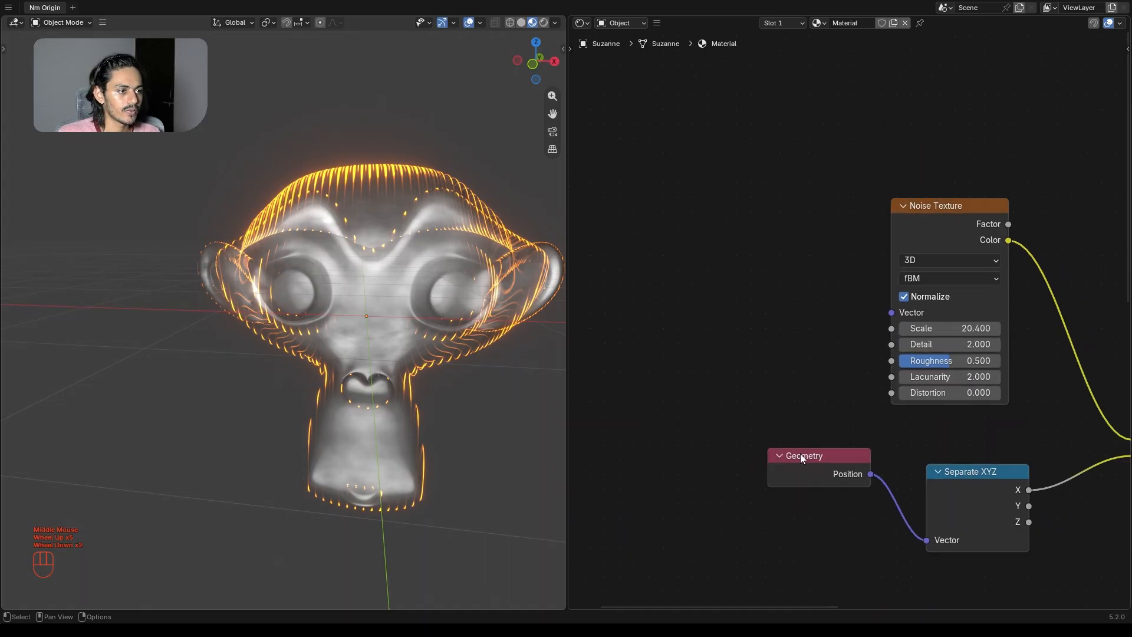
drag(801, 454, 834, 533)
shift+middle_drag(414, 332, 282, 316)
middle_drag(282, 316, 287, 320)
click(814, 285)
key(shift+a)
text(w)
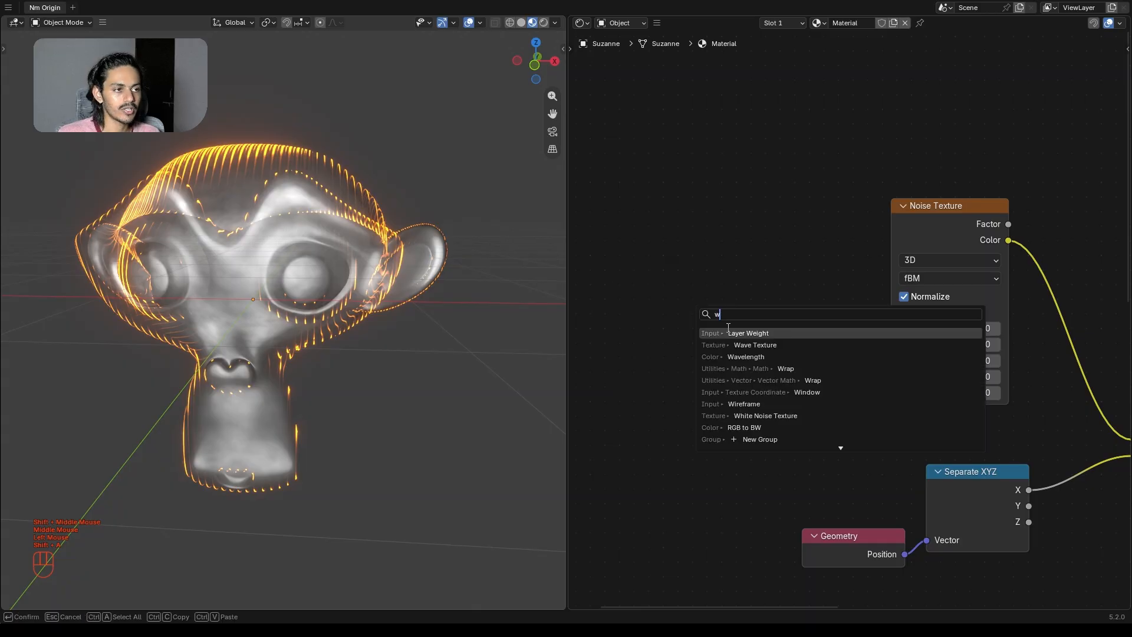
click(737, 332)
right_click(702, 318)
- Add a Wave Texture beside the upper Noise Texture and connect its Color output to the Noise Texture's Scale input
key(shift+a)
text(w)
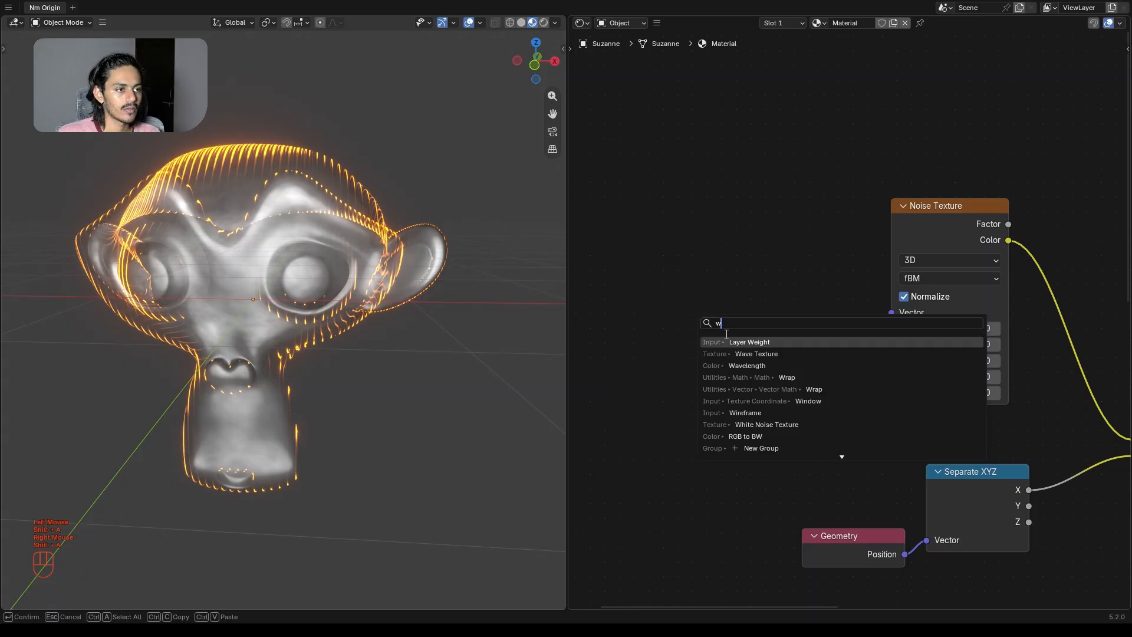
click(735, 354)
click(647, 313)
drag(764, 336, 891, 328)
middle_drag(245, 328, 263, 320)
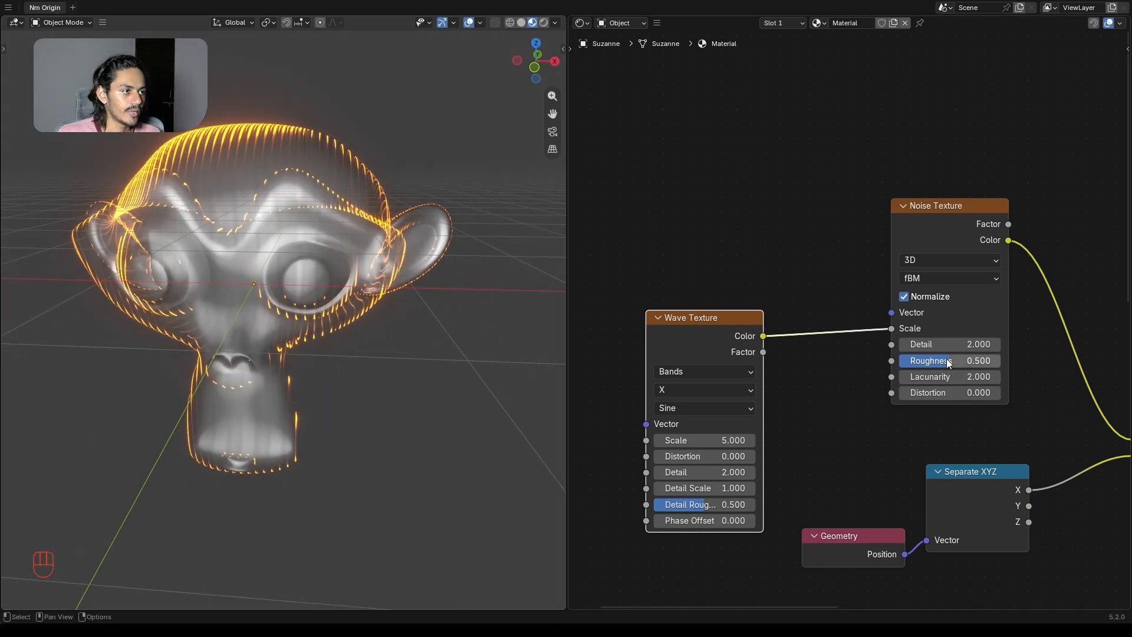
- Reverse the mask Color Ramp with the white stop at 0.000 and the black stop at 0.986, and move the node closer to Mix
middle_drag(956, 383, 970, 326)
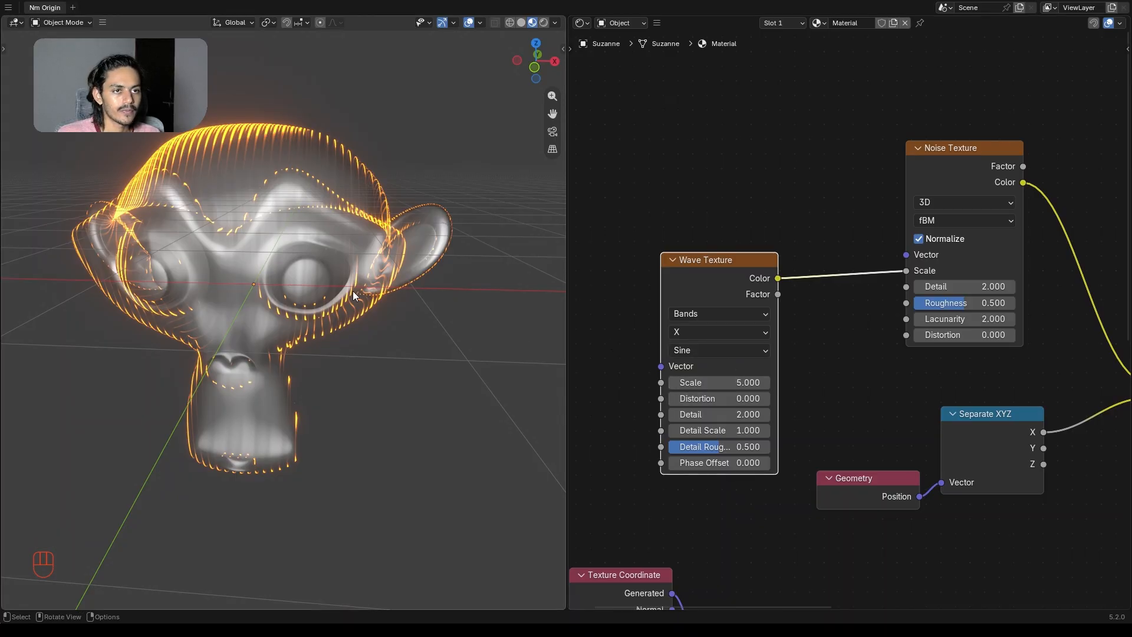
middle_drag(307, 274, 330, 281)
key(space)
key(space)
scroll(767, 370, down, 2)
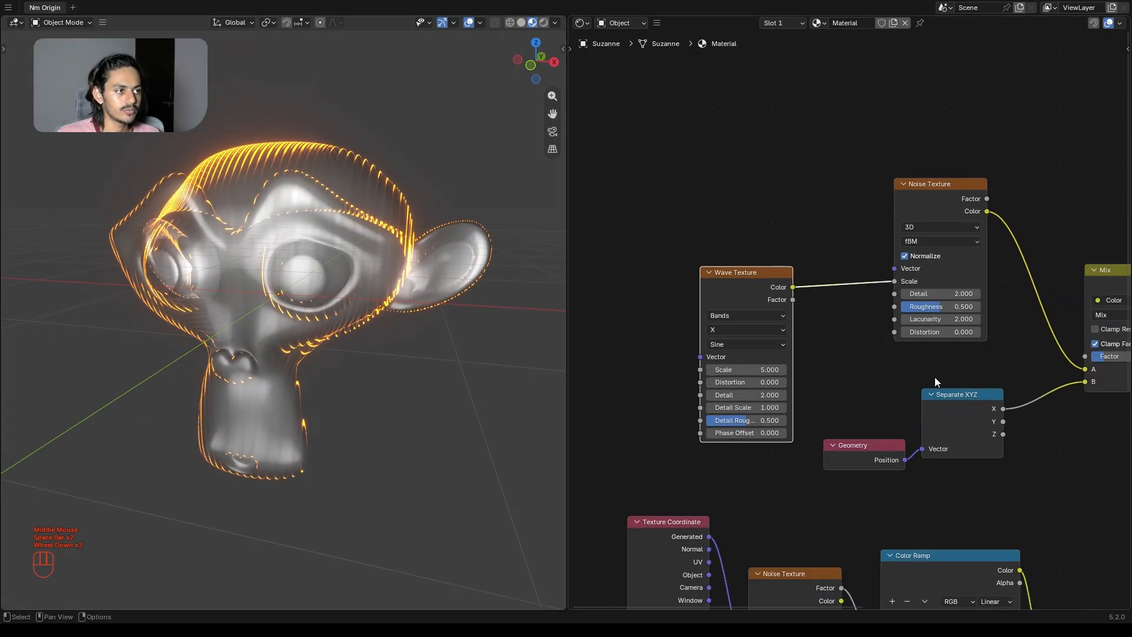
middle_drag(934, 377, 1068, 393)
scroll(847, 413, up, 2)
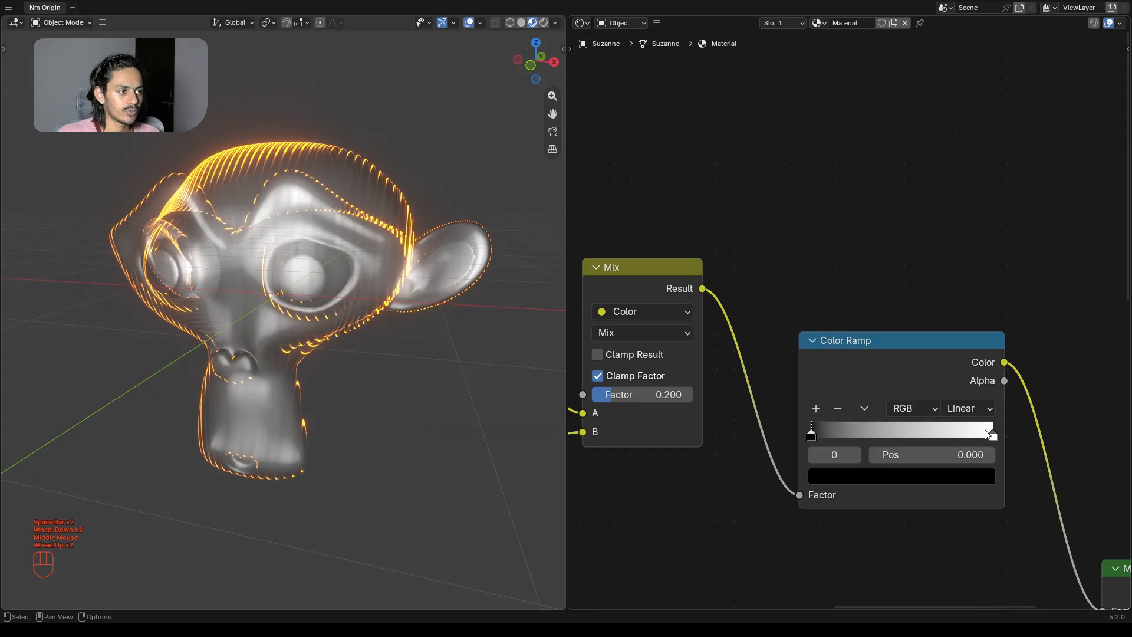
mouse_move(992, 437)
mouse_down()
mouse_move(854, 441)
mouse_move(1050, 435)
mouse_move(991, 439)
mouse_up()
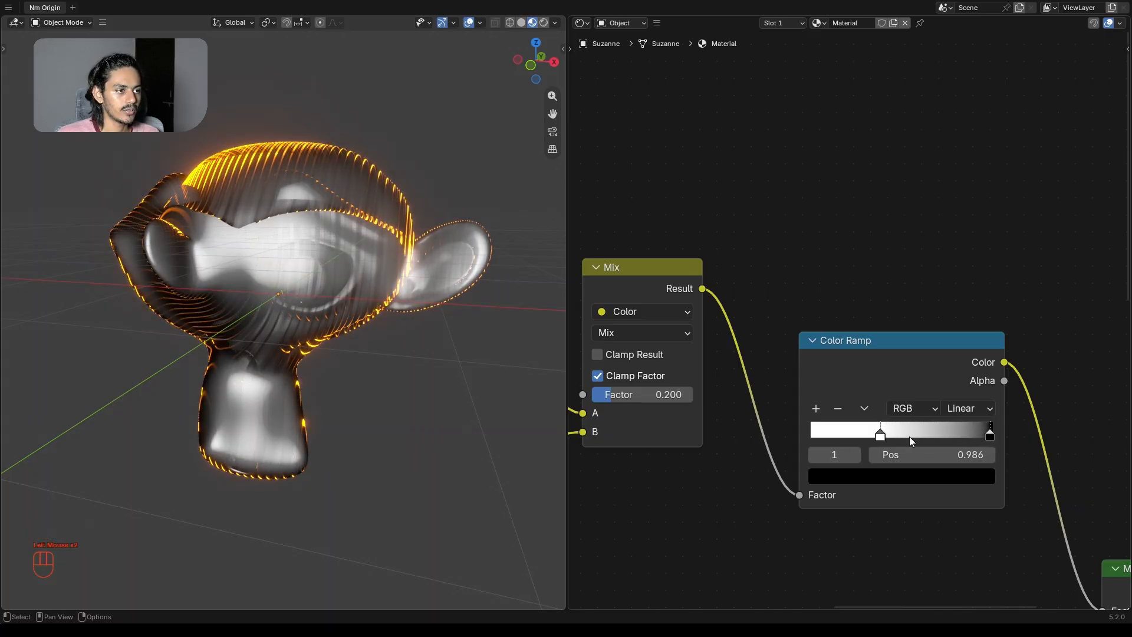
drag(881, 437, 759, 427)
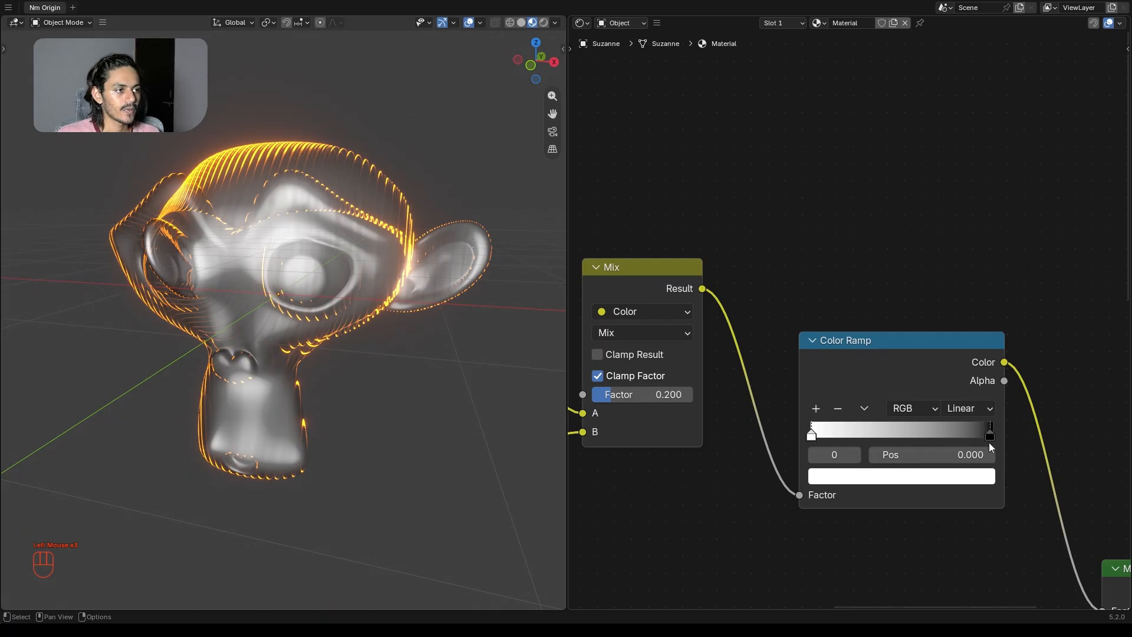
drag(880, 382, 840, 307)
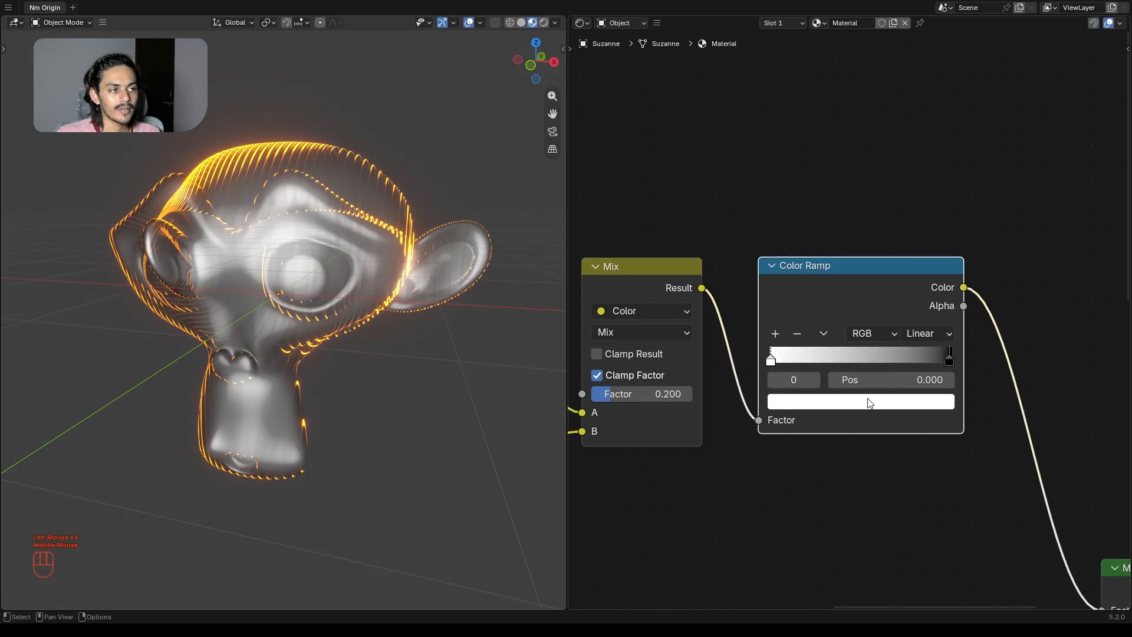
- Slide the mask Color Ramp's black stop to test the dissolve, and drive its position with the expression #frame/150
drag(947, 361, 949, 389)
scroll(283, 331, up, 2)
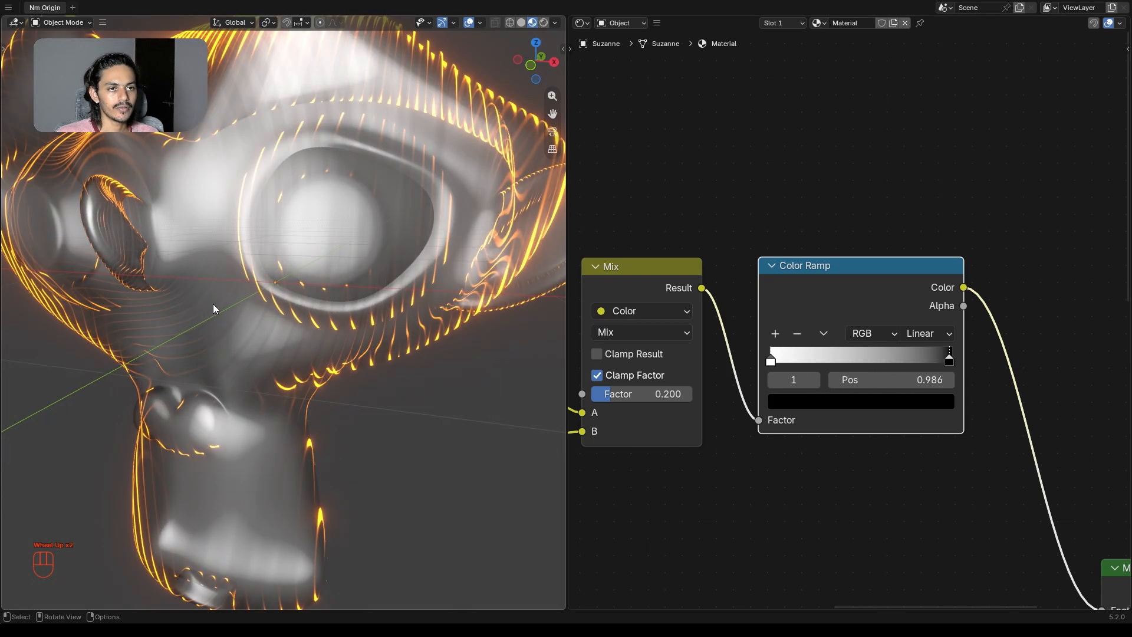
middle_drag(240, 295, 214, 284)
scroll(406, 332, down, 2)
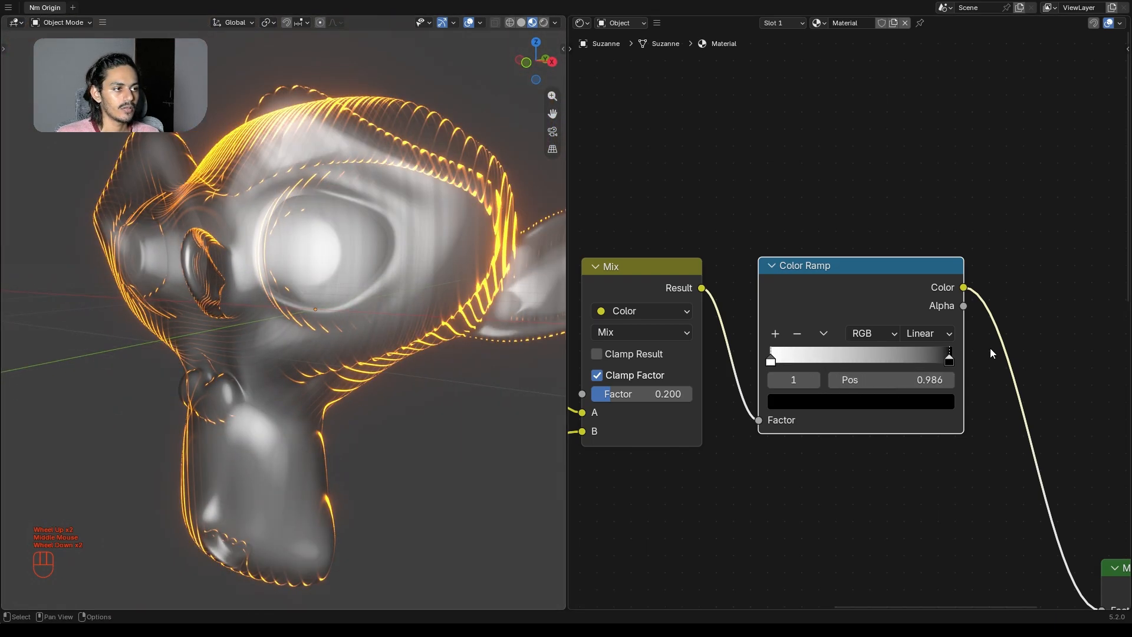
drag(950, 360, 816, 362)
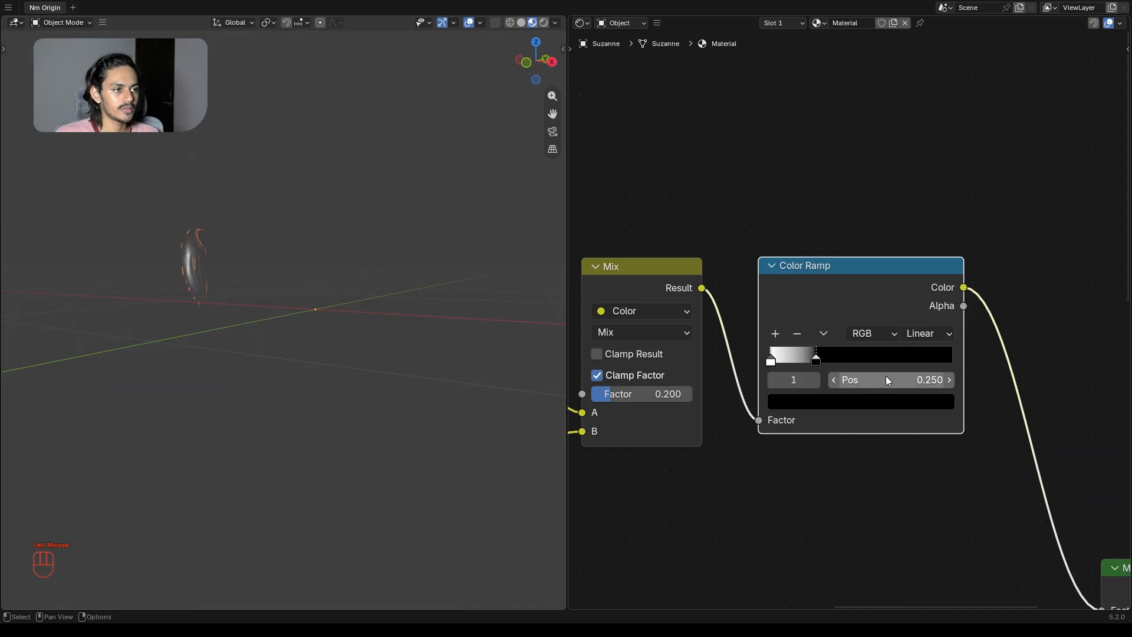
click(871, 381)
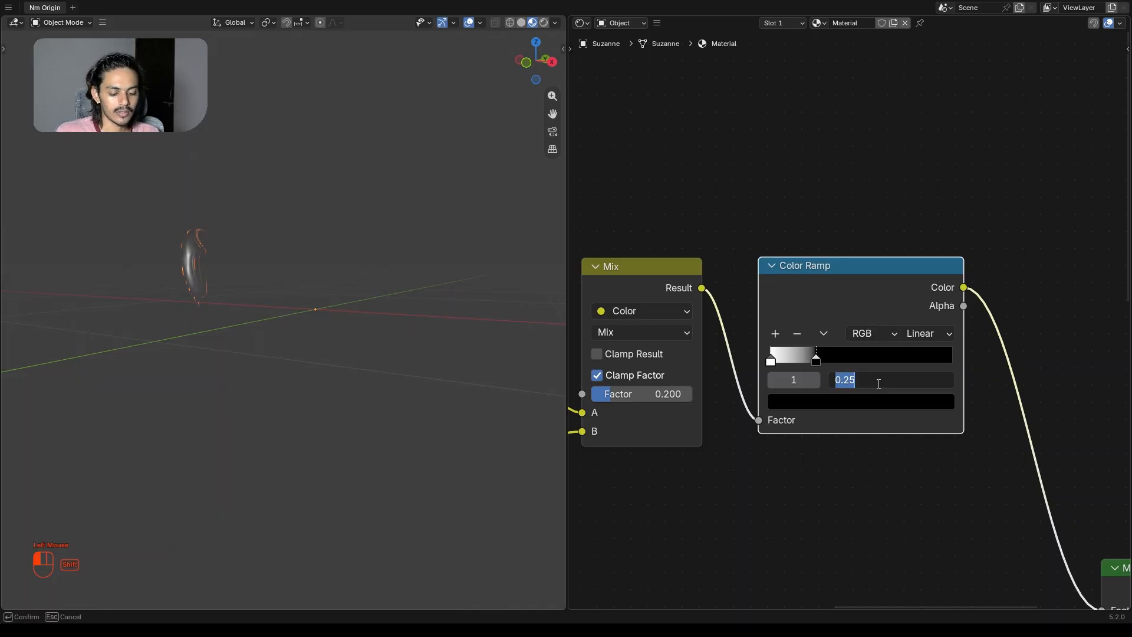
text(#frame/1)
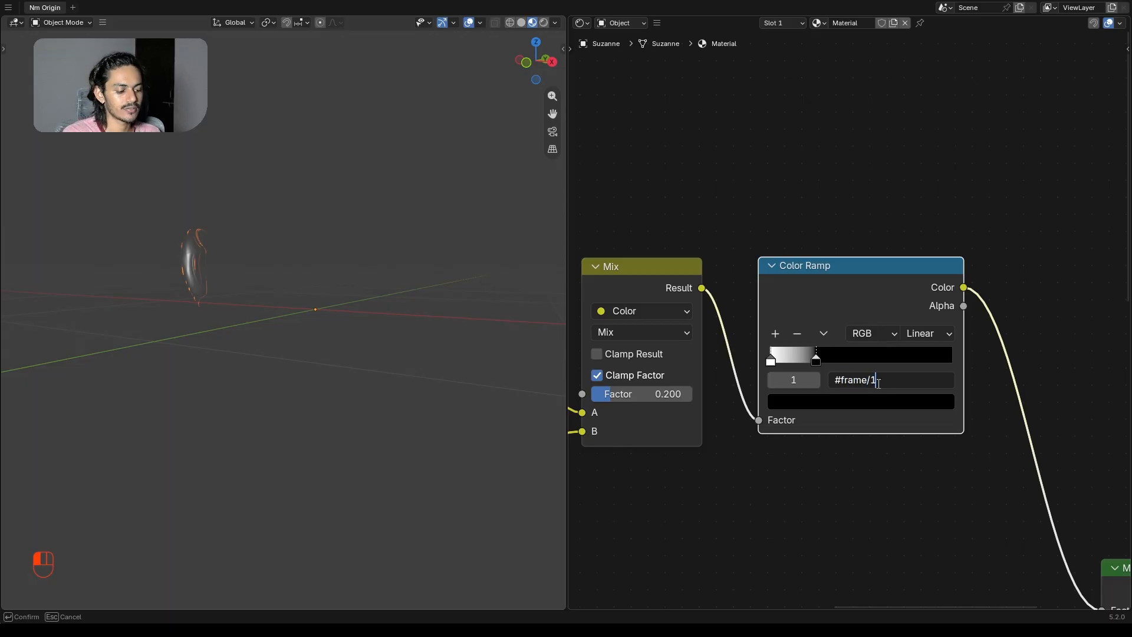
text(50)
key(Return)
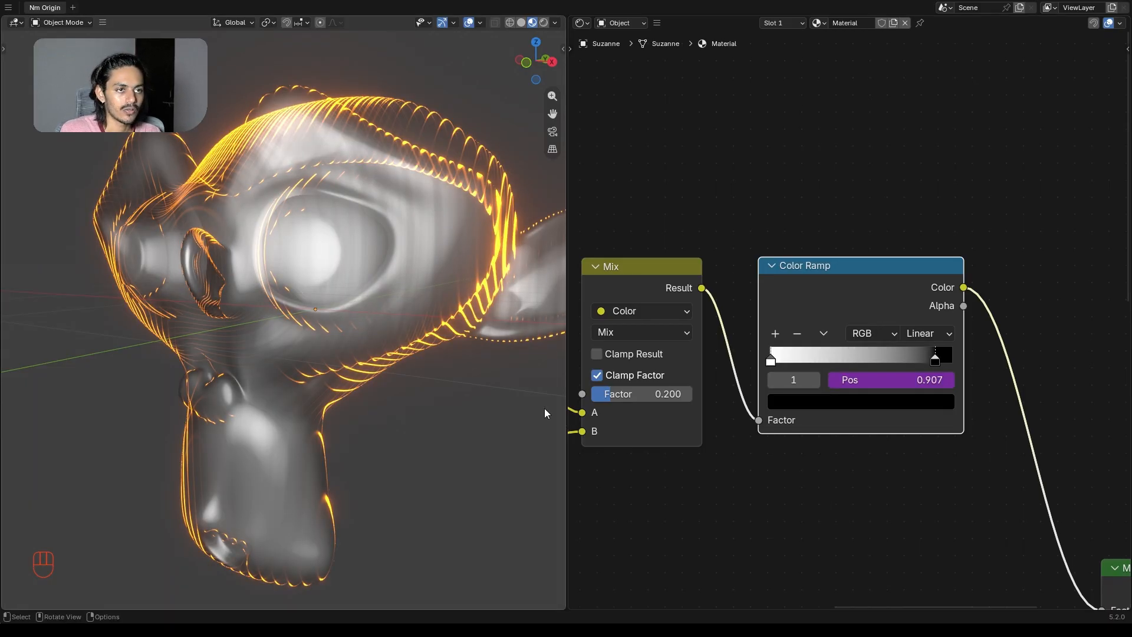
- Play the animation and examine the dissolve across Suzanne from several angles, pausing it partway
key(space)
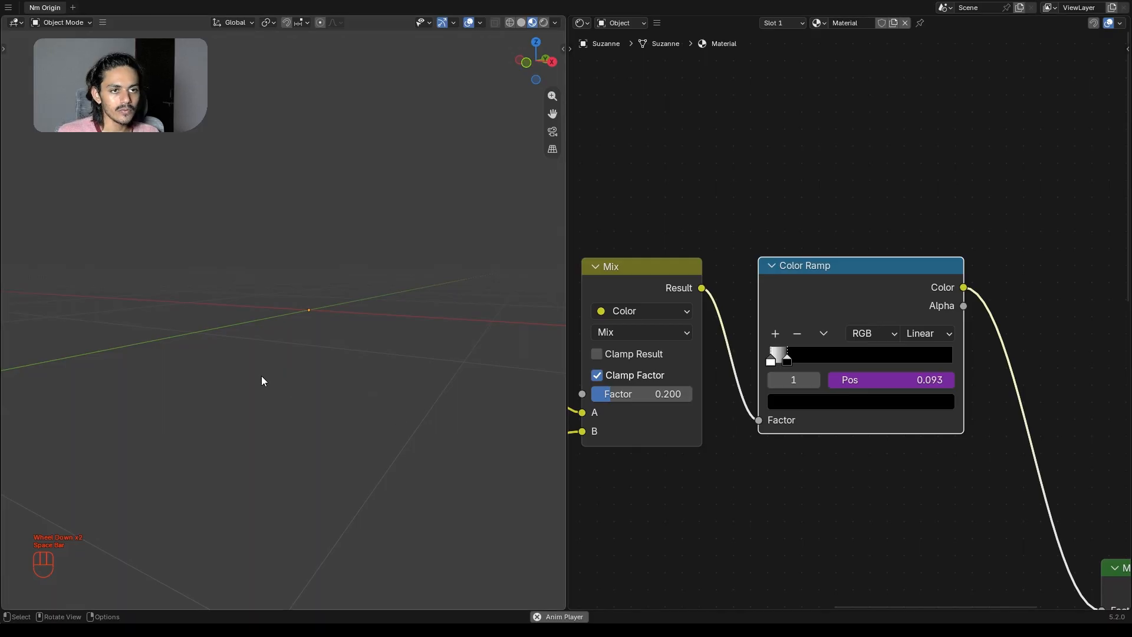
middle_drag(261, 375, 281, 380)
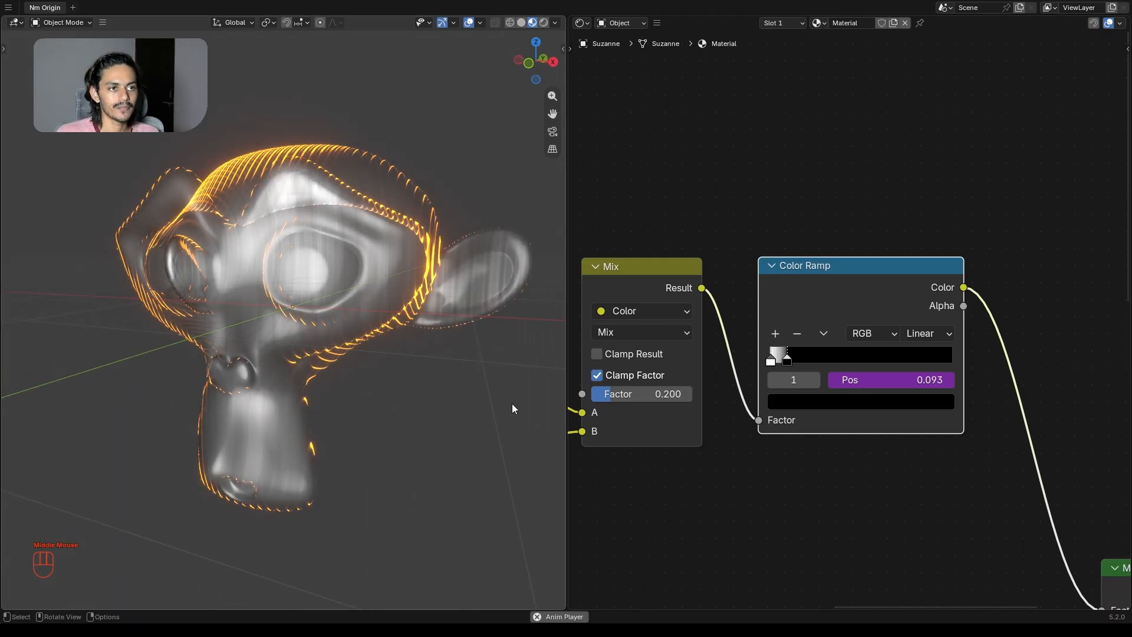
click(724, 542)
key(space)
key(space)
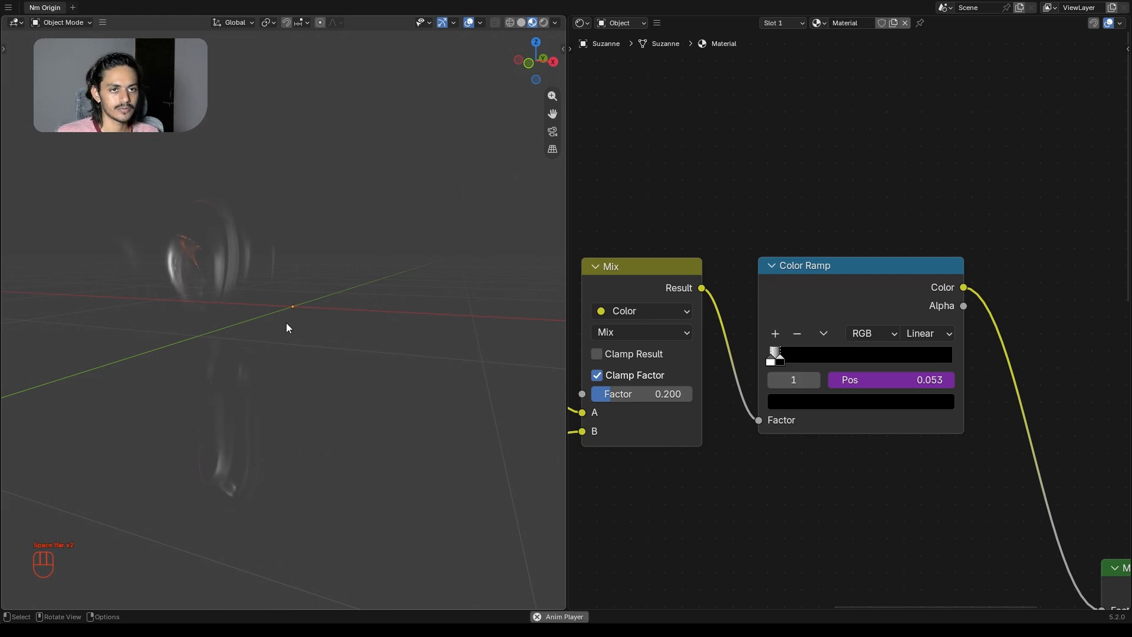
middle_drag(286, 323, 331, 387)
key(space)
scroll(307, 337, down, 1)
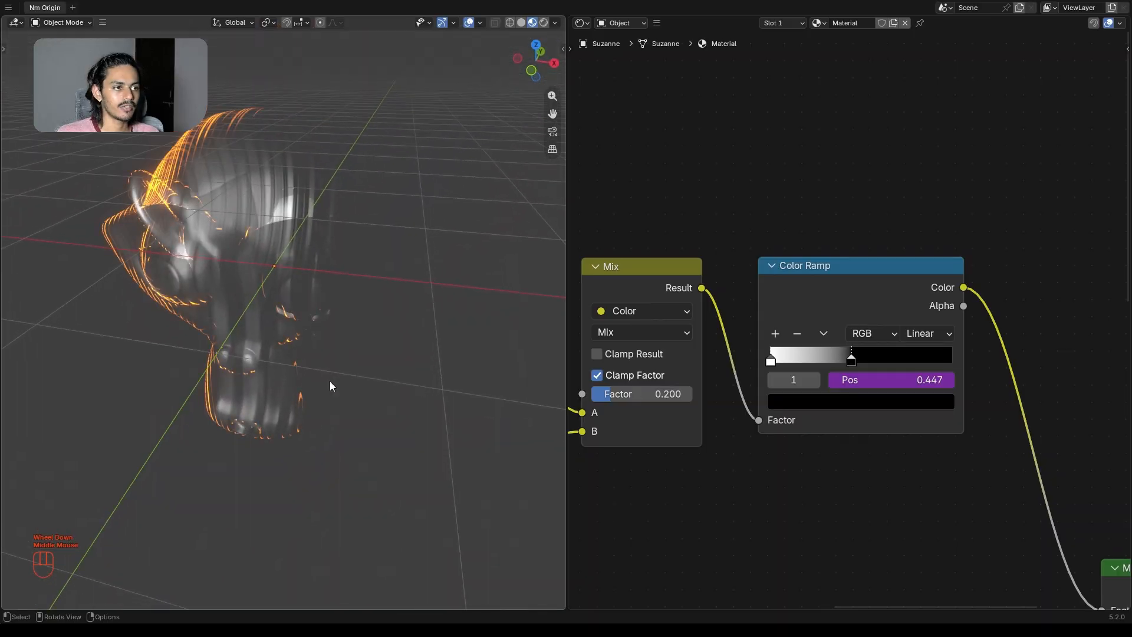
- Maximize the node editor and move the whole group of mask nodes lower, closer to the shader nodes
key(ctrl+space)
scroll(656, 500, down, 2)
scroll(656, 501, down, 1)
middle_drag(656, 501, 833, 366)
scroll(757, 335, down, 3)
drag(218, 121, 762, 319)
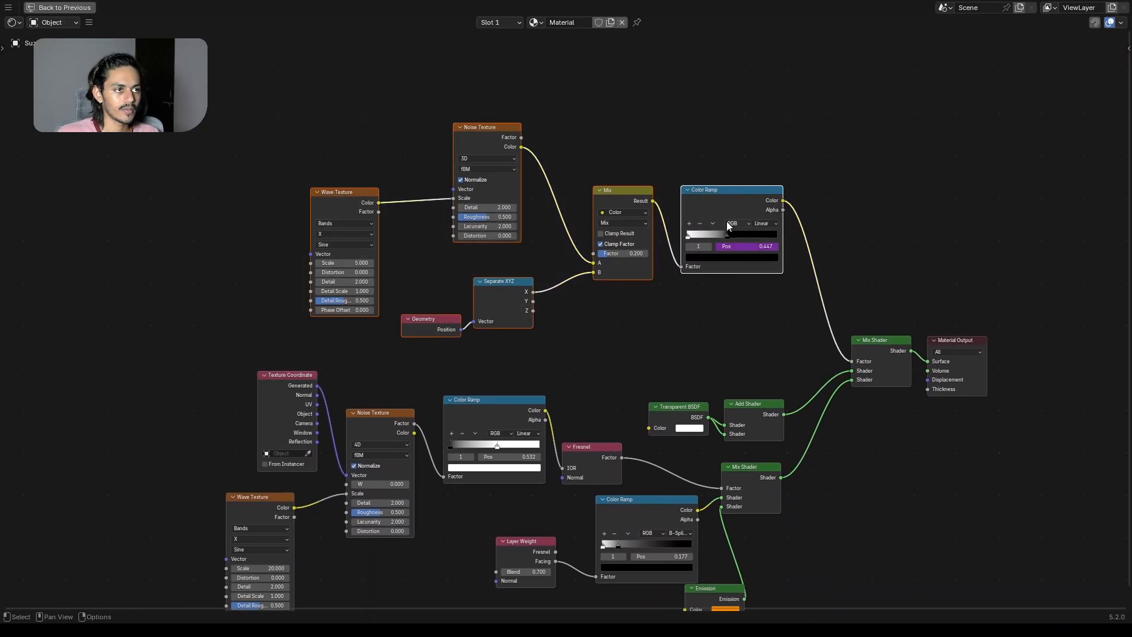
key(g)
click(555, 308)
- Tidy the mask layout by lowering the upper Noise Texture and placing its Wave Texture closer beside it
drag(283, 150, 485, 239)
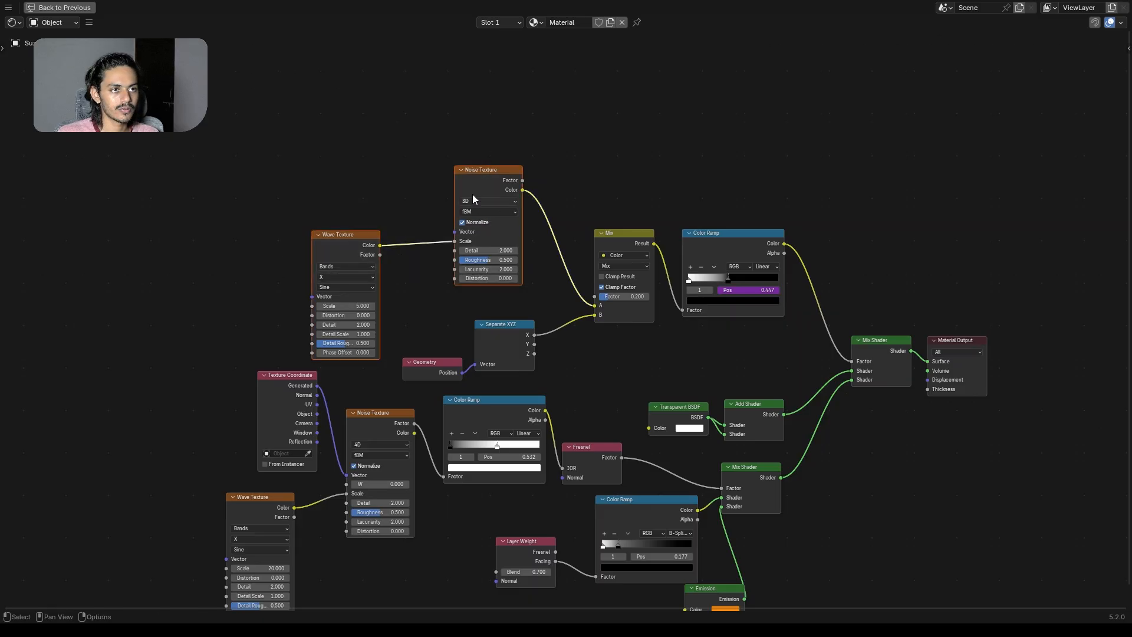
drag(348, 236, 386, 200)
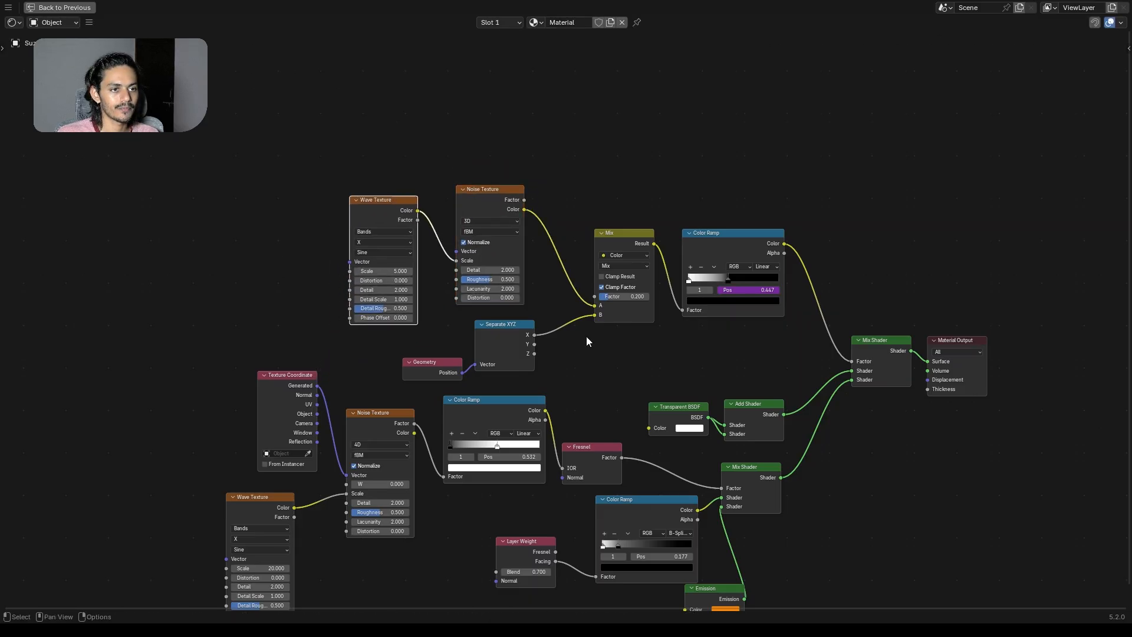
click(651, 371)
middle_drag(651, 370, 669, 305)
scroll(636, 233, up, 1)
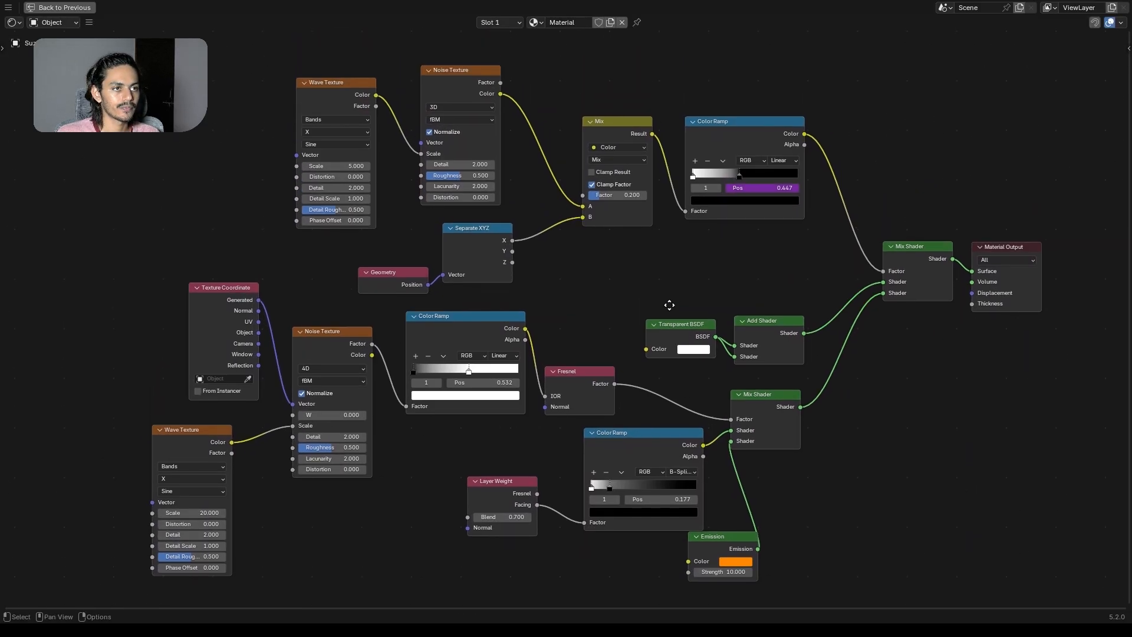
- Restore the editor layout, maximize the 3D viewport and examine the partly dissolved head from the side
key(ctrl+space)
key(ctrl+space)
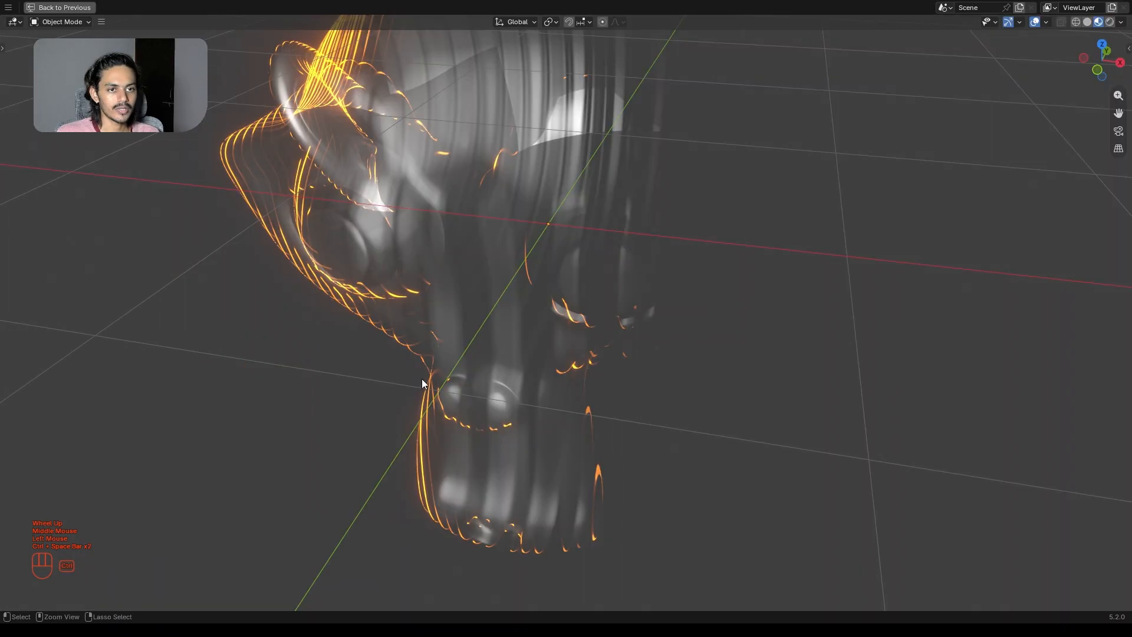
middle_drag(423, 379, 677, 349)
scroll(698, 333, down, 1)
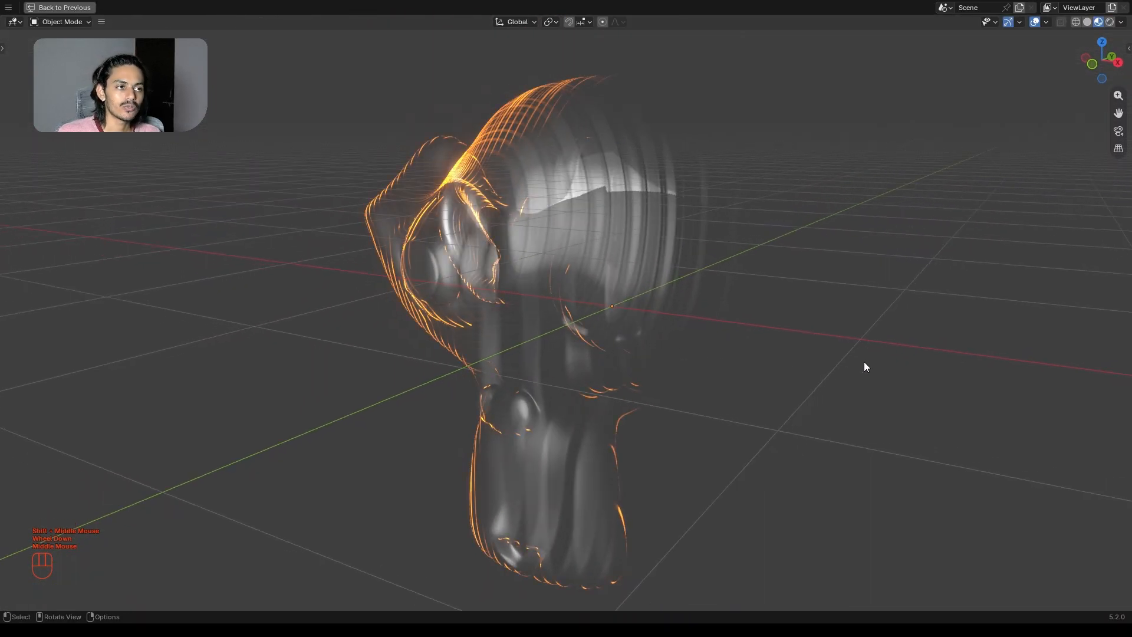